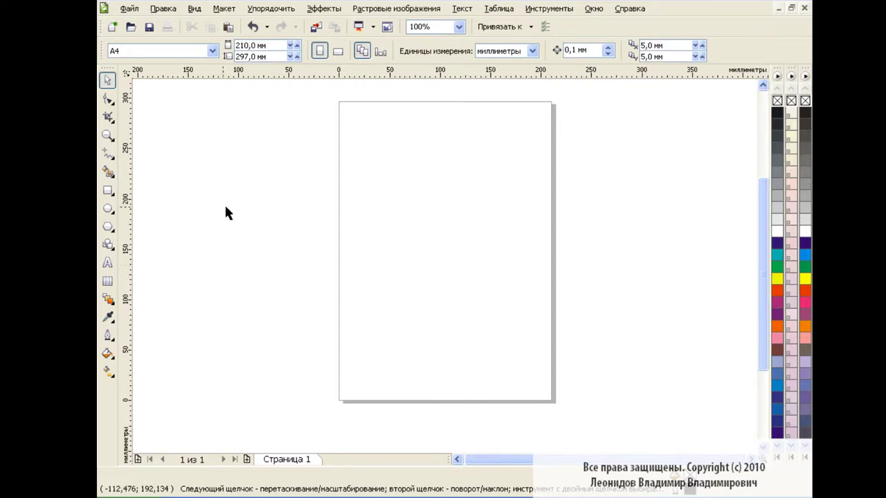
Draw a square, rotate it 40°, squash it to 49% height and move it near the page top
{"action": "left_click", "coordinate": [107, 190]}
{"action": "mouse_move", "coordinate": [356, 171]}
{"action": "left_mouse_down"}
{"action": "mouse_move", "coordinate": [547, 356]}
{"action": "mouse_move", "coordinate": [535, 349]}
{"action": "left_mouse_up"}
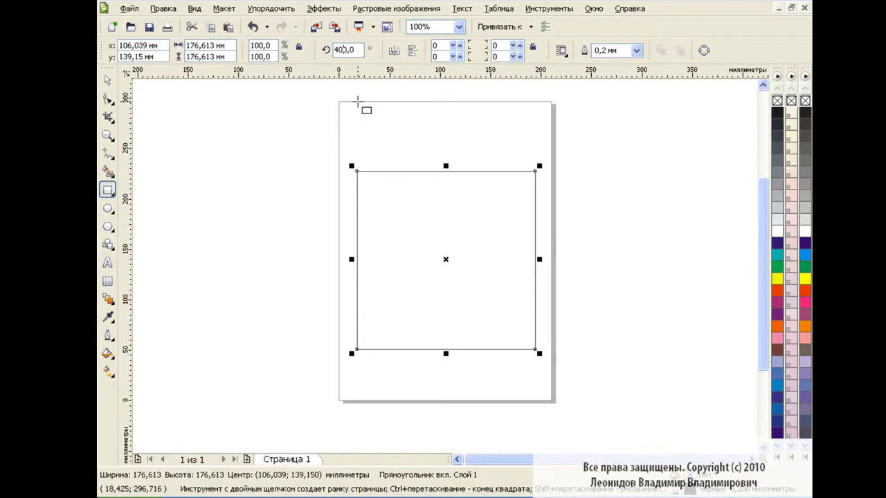
{"action": "key", "text": "Return"}
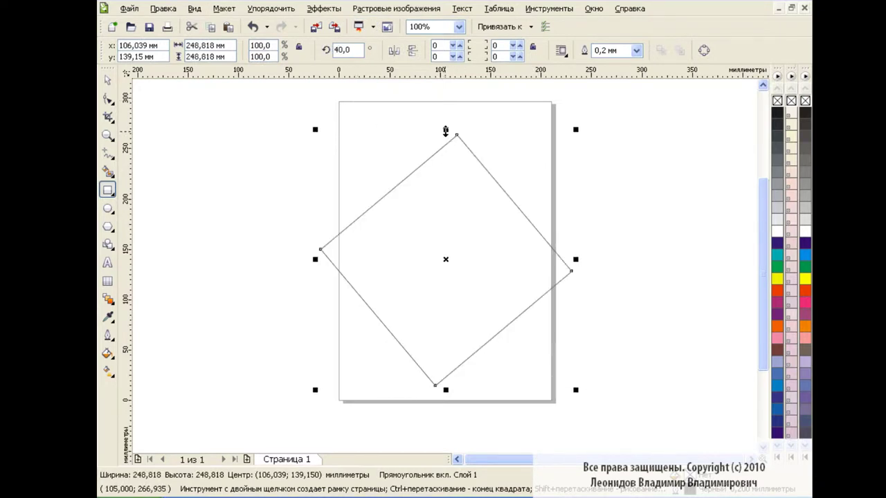
{"action": "left_click_drag", "start_coordinate": [446, 133], "coordinate": [441, 258]}
{"action": "left_click_drag", "start_coordinate": [445, 323], "coordinate": [450, 166]}
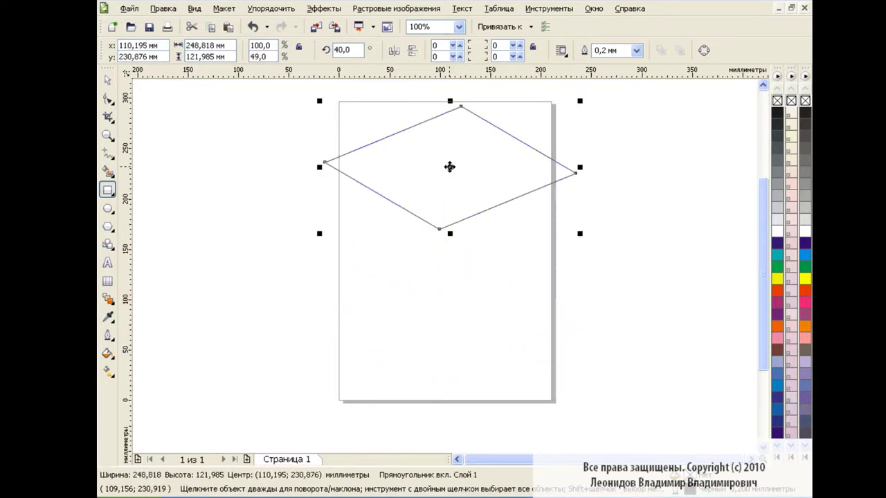
Zoom to 200% around the rhombus and deselect it
{"action": "left_click", "coordinate": [458, 26]}
{"action": "left_click", "coordinate": [436, 130]}
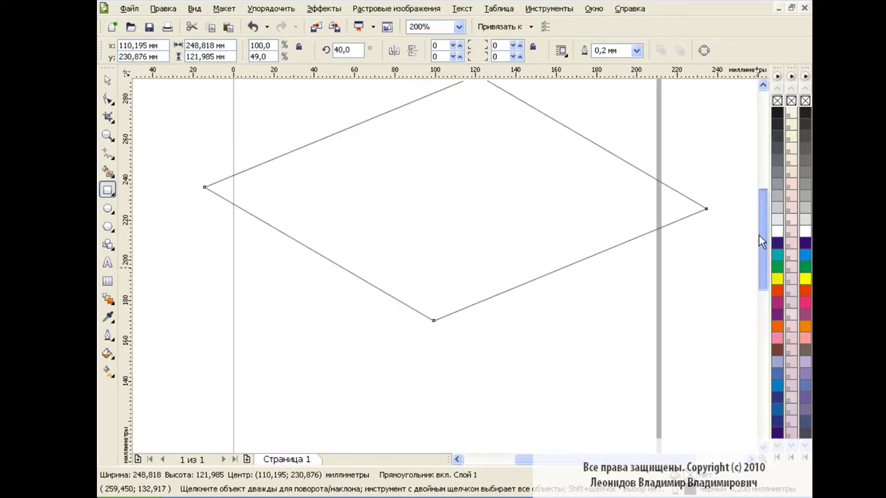
{"action": "key", "text": "Escape"}
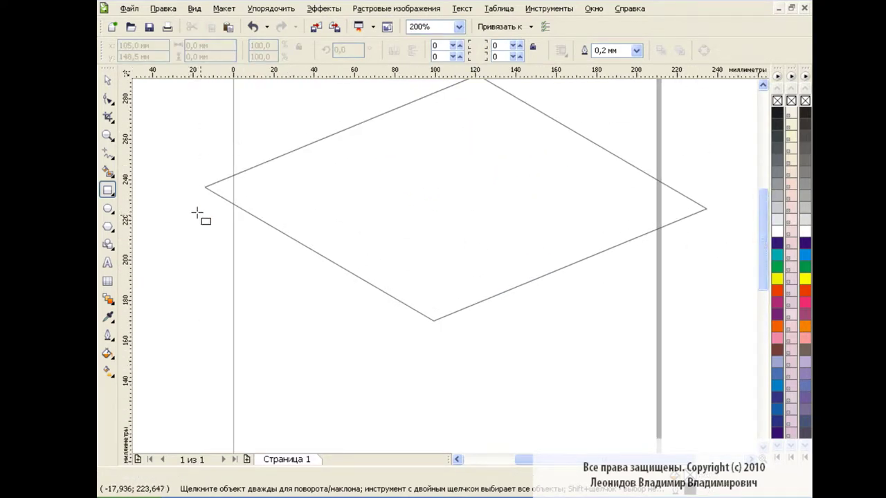
{"action": "mouse_move", "coordinate": [206, 188]}
{"action": "left_mouse_down"}
{"action": "mouse_move", "coordinate": [356, 279]}
{"action": "mouse_move", "coordinate": [206, 187]}
{"action": "left_mouse_up"}
{"action": "left_click_drag", "start_coordinate": [430, 404], "coordinate": [713, 211]}
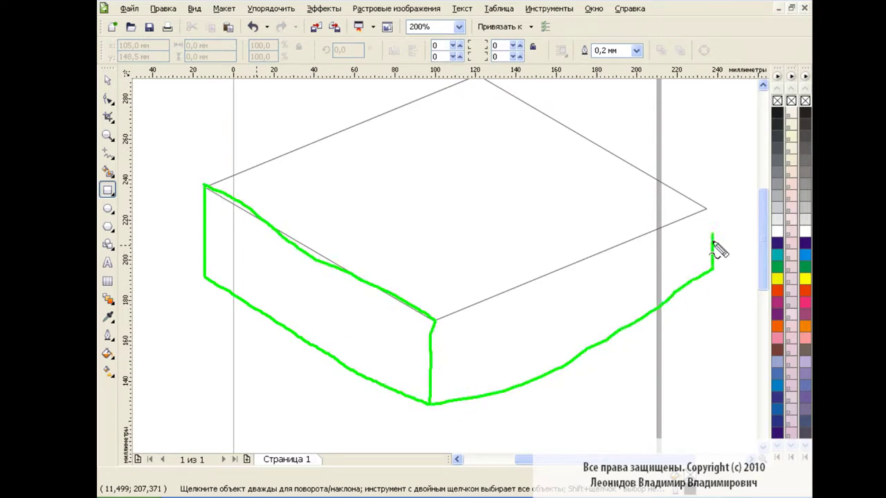
{"action": "key", "text": "Escape"}
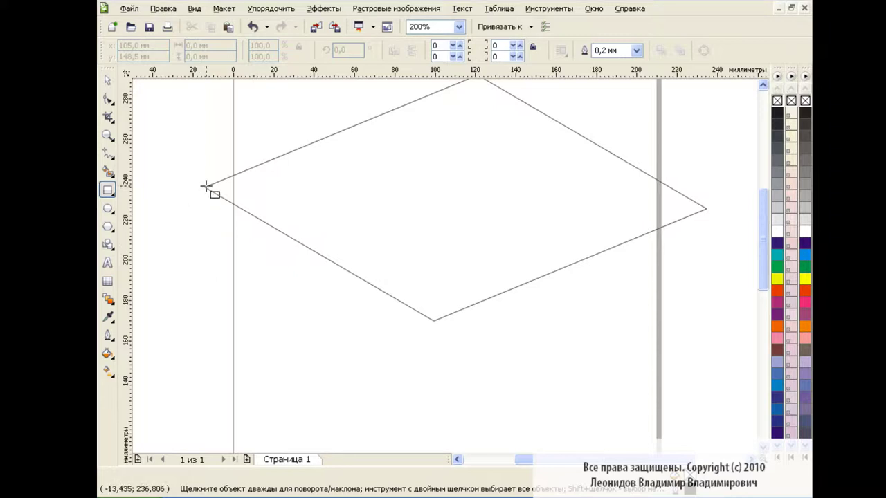
Draw rectangles at the rhombus's left and right corners and skew the left one into the left side face
{"action": "left_click_drag", "start_coordinate": [206, 187], "coordinate": [435, 261]}
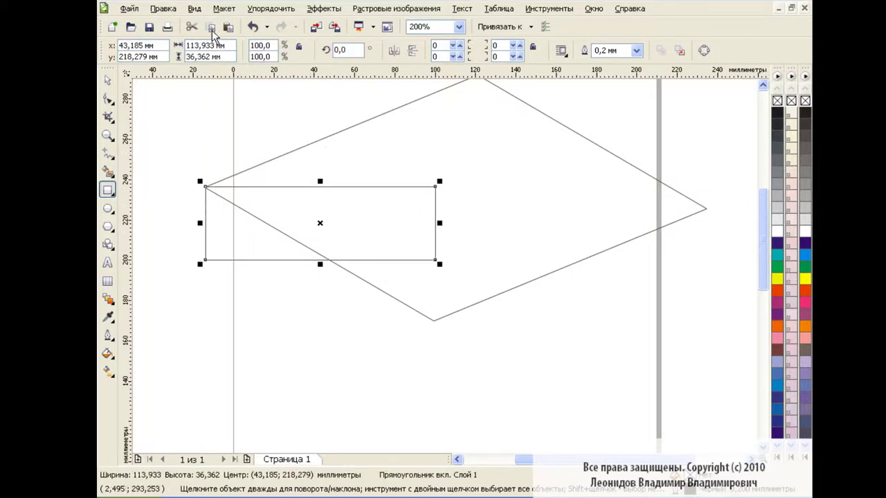
{"action": "mouse_move", "coordinate": [320, 223]}
{"action": "left_mouse_down"}
{"action": "mouse_move", "coordinate": [551, 192]}
{"action": "mouse_move", "coordinate": [591, 246]}
{"action": "left_mouse_up"}
{"action": "left_click", "coordinate": [349, 231]}
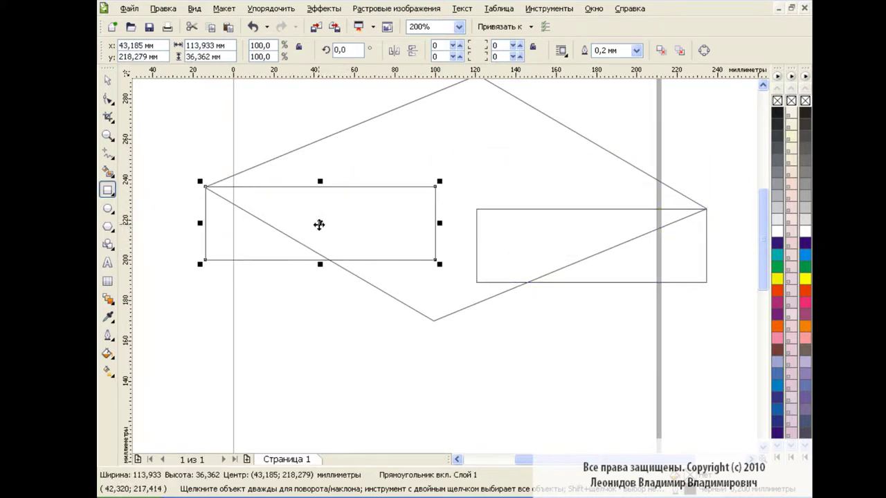
{"action": "left_click", "coordinate": [319, 225]}
{"action": "left_click_drag", "start_coordinate": [440, 223], "coordinate": [433, 364]}
Stretch and skew the right rectangle into the right side face down to the front corner
{"action": "left_click", "coordinate": [596, 243]}
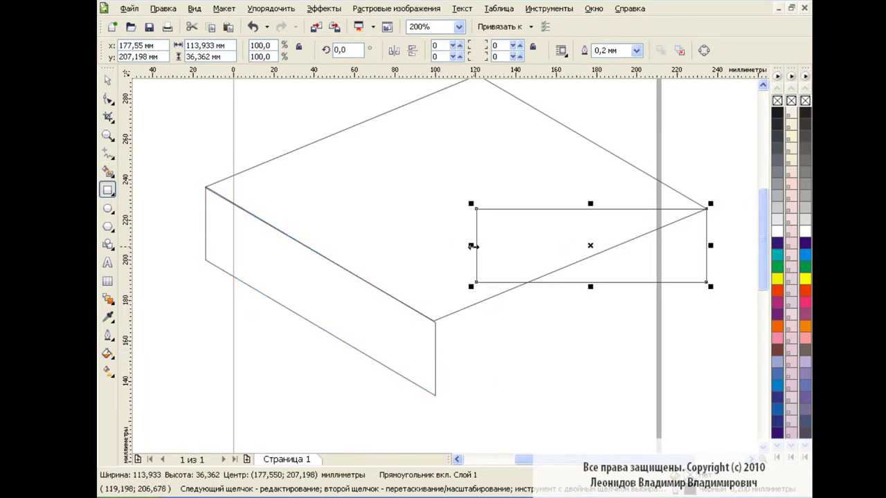
{"action": "mouse_move", "coordinate": [472, 246]}
{"action": "left_mouse_down"}
{"action": "mouse_move", "coordinate": [436, 245]}
{"action": "mouse_move", "coordinate": [436, 356]}
{"action": "left_mouse_up"}
{"action": "left_click", "coordinate": [572, 243]}
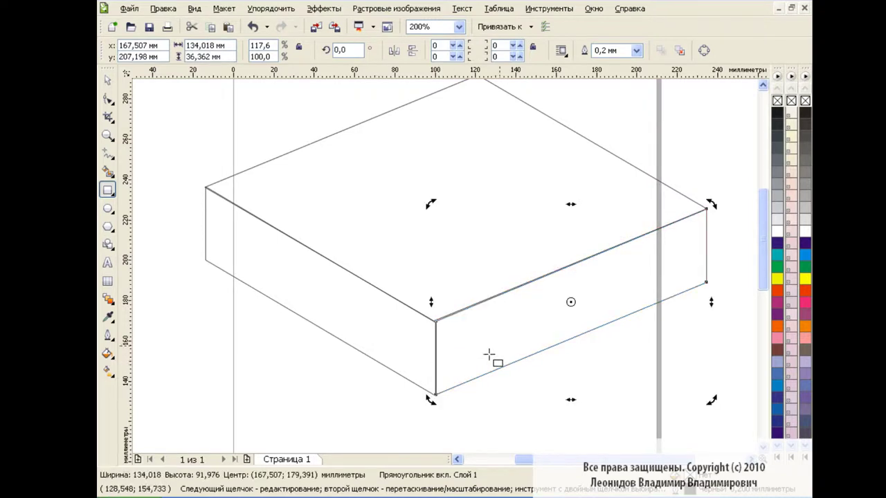
{"action": "left_click", "coordinate": [107, 80]}
{"action": "left_click", "coordinate": [314, 414]}
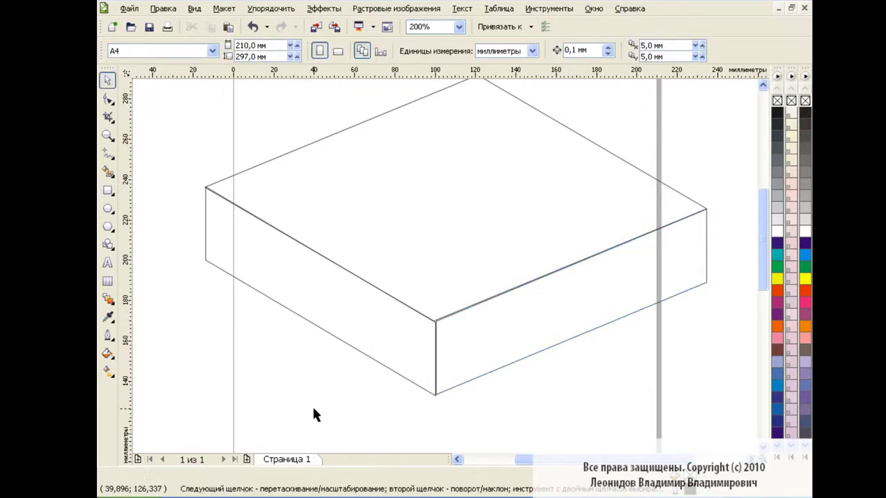
{"action": "left_click", "coordinate": [479, 375]}
{"action": "left_click", "coordinate": [570, 303]}
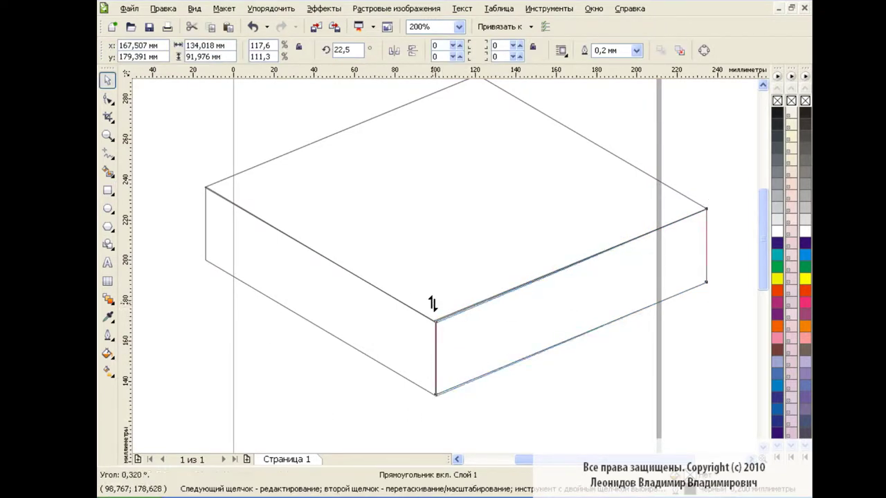
{"action": "left_click", "coordinate": [513, 419]}
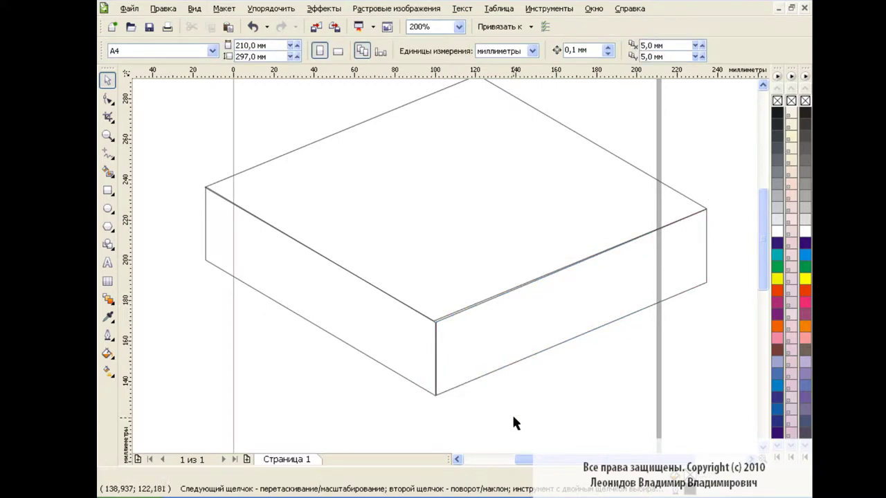
{"action": "left_click", "coordinate": [501, 225]}
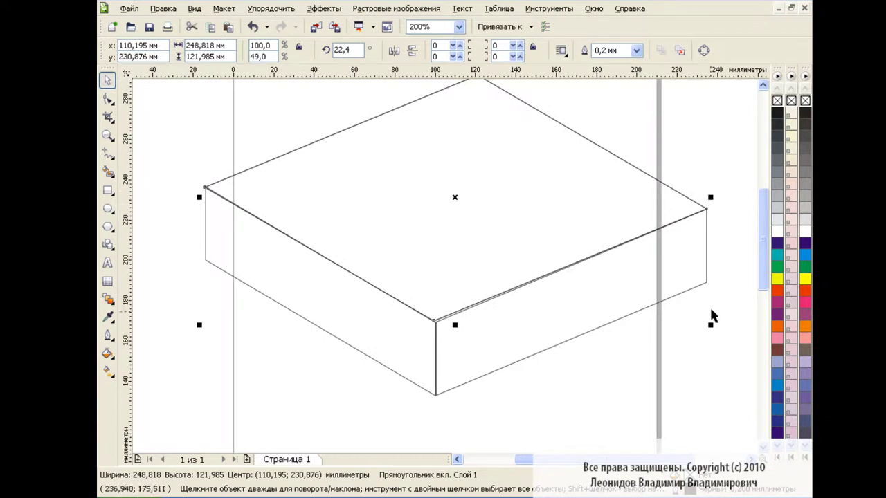
Scale copies of the top face into two small diamonds sitting on the box's top face
{"action": "mouse_move", "coordinate": [713, 316]}
{"action": "left_mouse_down"}
{"action": "mouse_move", "coordinate": [291, 111]}
{"action": "mouse_move", "coordinate": [509, 169]}
{"action": "mouse_move", "coordinate": [398, 216]}
{"action": "left_mouse_up"}
{"action": "left_click", "coordinate": [517, 222]}
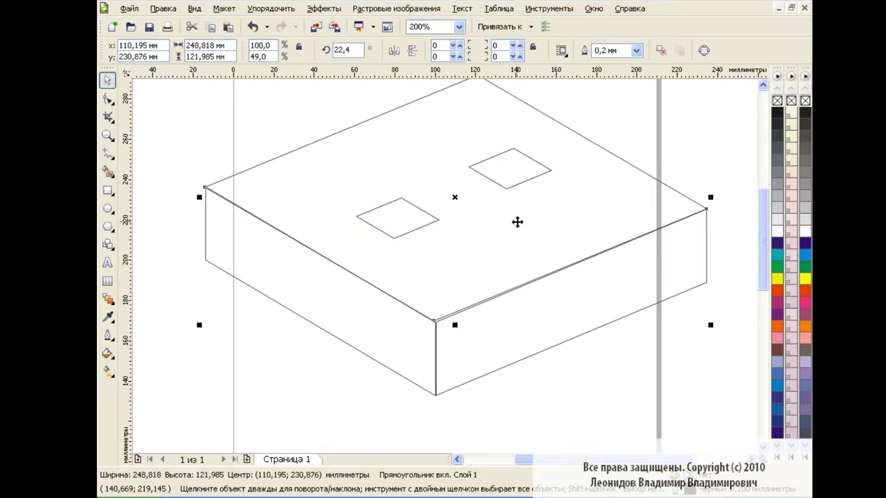
{"action": "left_click", "coordinate": [542, 402]}
{"action": "left_click", "coordinate": [408, 213]}
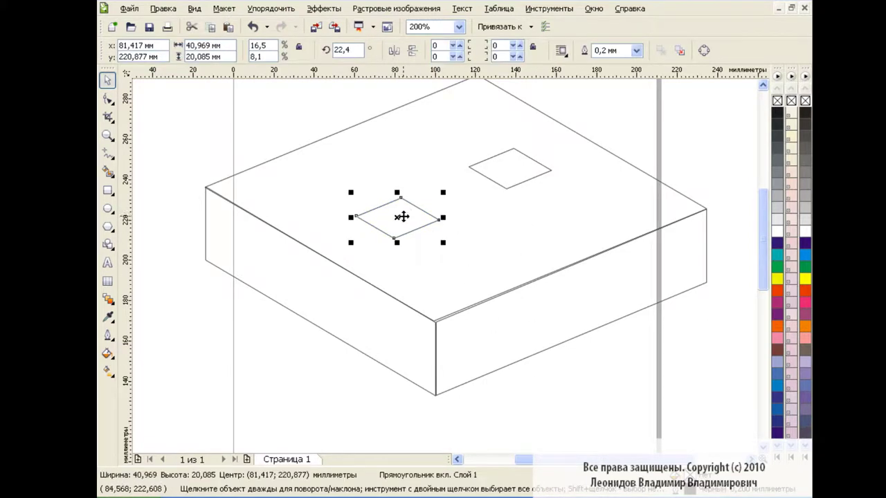
Fill the left diamond with a dark-to-purple linear fountain gradient
{"action": "left_click", "coordinate": [107, 353]}
{"action": "left_click", "coordinate": [168, 378]}
{"action": "left_click", "coordinate": [374, 275]}
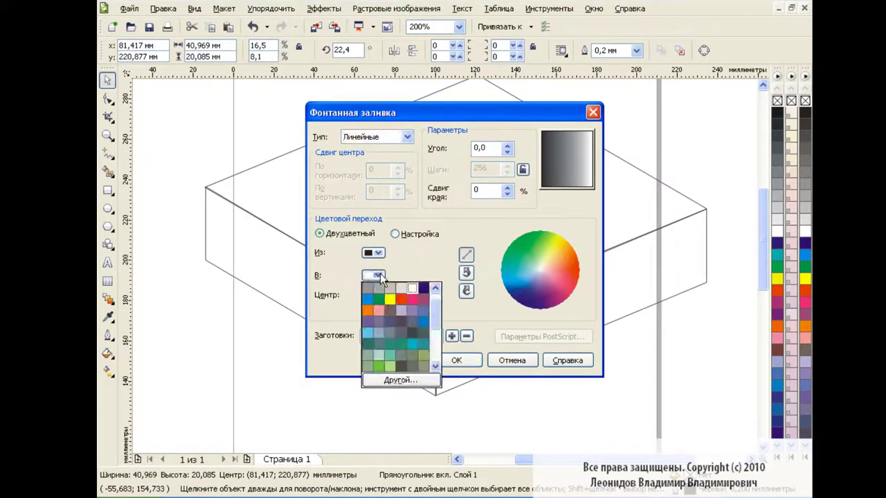
{"action": "left_click", "coordinate": [423, 287]}
{"action": "left_click", "coordinate": [465, 361]}
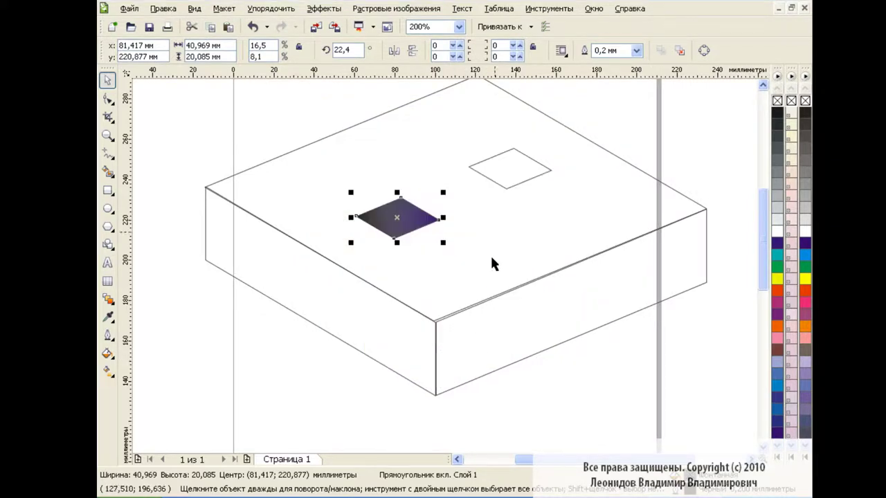
Fill the right diamond with the same dark-to-purple linear fountain gradient
{"action": "left_click", "coordinate": [506, 169]}
{"action": "left_click", "coordinate": [108, 353]}
{"action": "left_click", "coordinate": [168, 378]}
{"action": "left_click", "coordinate": [377, 275]}
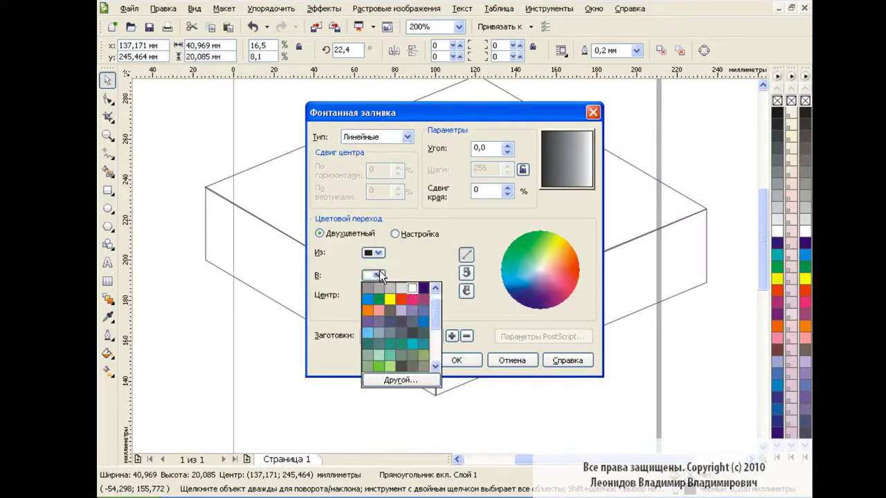
{"action": "left_click", "coordinate": [423, 288]}
{"action": "left_click", "coordinate": [457, 360]}
{"action": "left_click", "coordinate": [491, 258]}
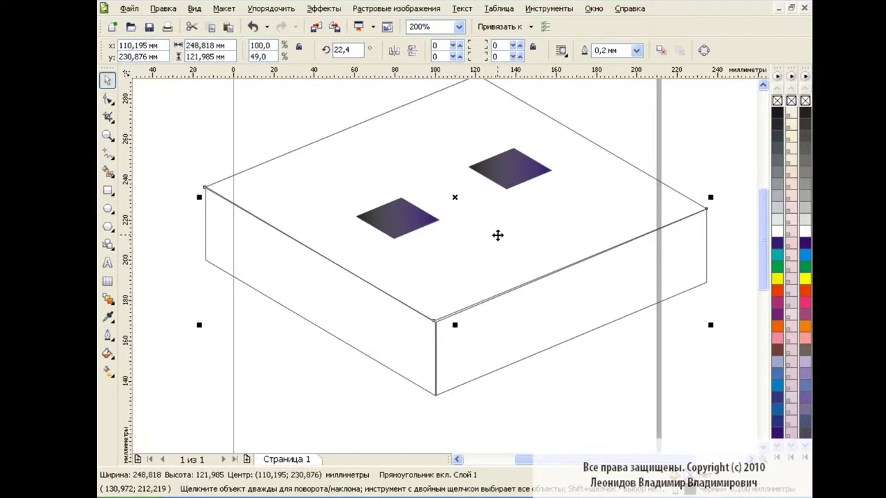
{"action": "left_click", "coordinate": [108, 353]}
Fill the top face with a white-to-grey fountain gradient, midpoint at 89
{"action": "left_click", "coordinate": [169, 378]}
{"action": "left_click", "coordinate": [372, 252]}
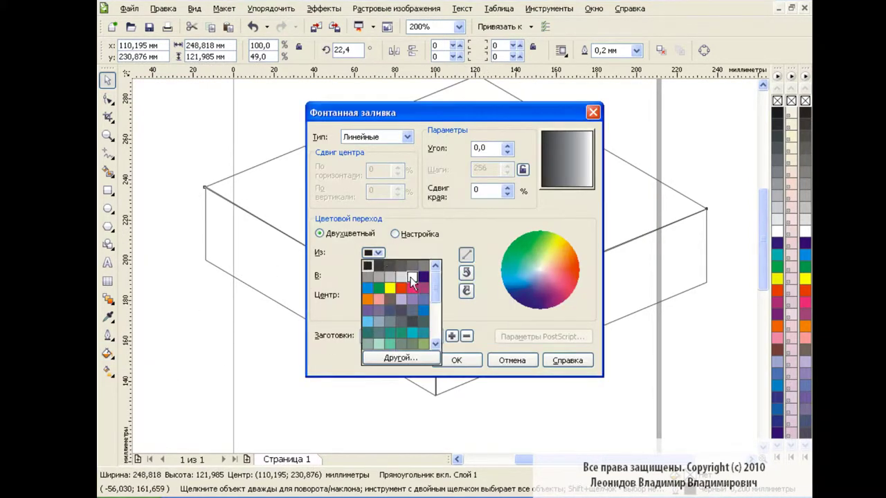
{"action": "left_click", "coordinate": [412, 277]}
{"action": "left_click", "coordinate": [375, 276]}
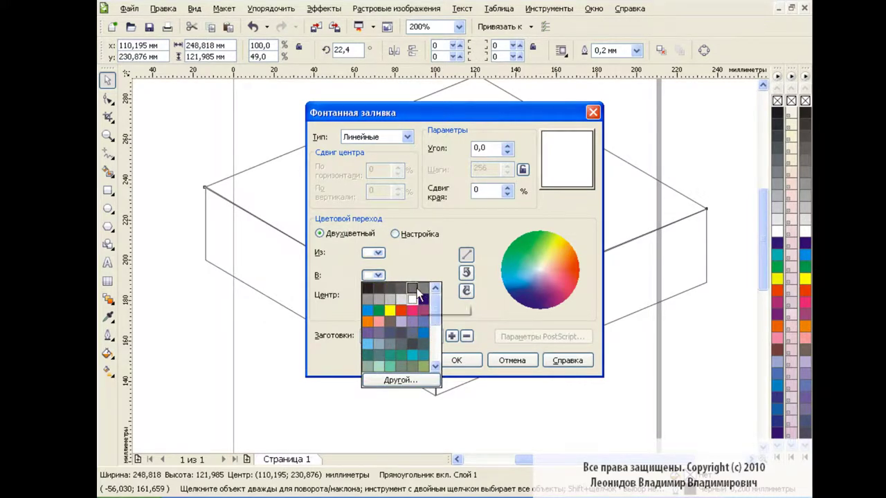
{"action": "left_click", "coordinate": [419, 294]}
{"action": "left_click_drag", "start_coordinate": [390, 297], "coordinate": [407, 295]}
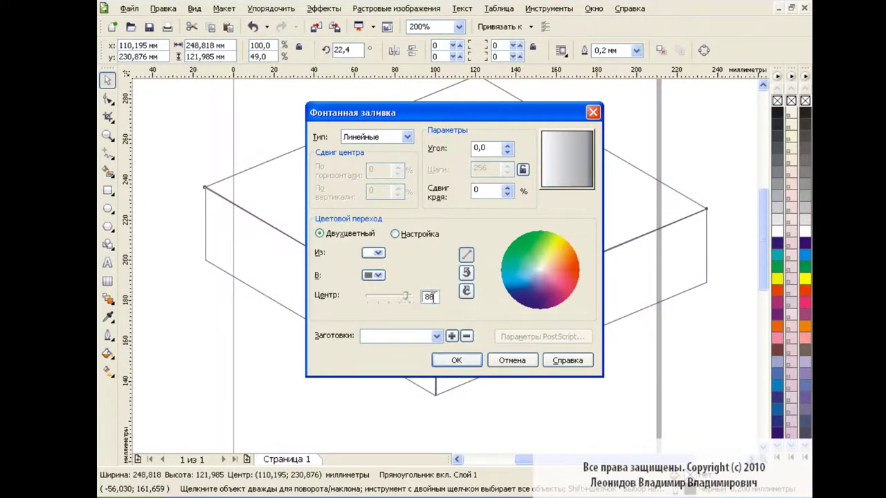
{"action": "left_click", "coordinate": [460, 361]}
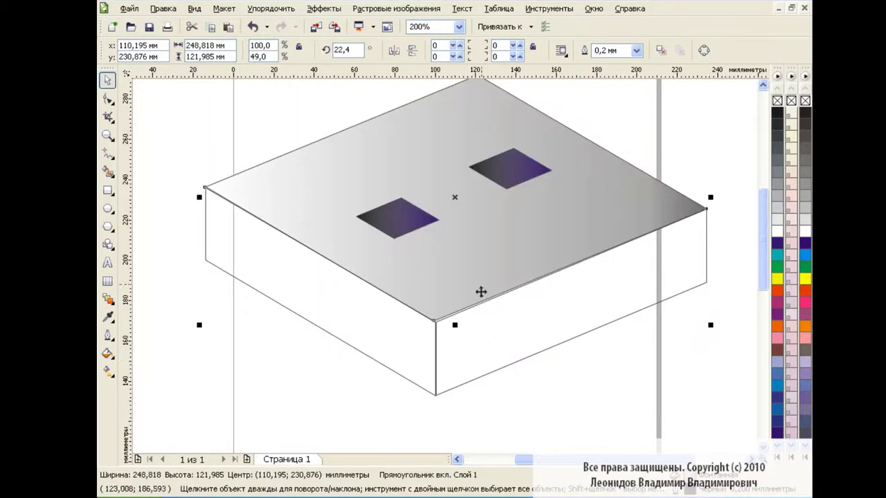
Shade the left side face with a dark-grey fountain gradient, midpoint shifted slightly lower
{"action": "left_click", "coordinate": [389, 310]}
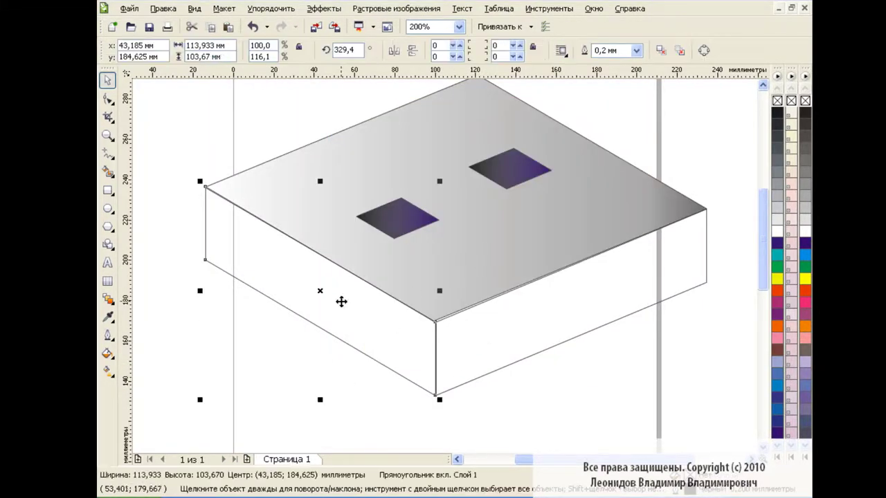
{"action": "left_click", "coordinate": [107, 353]}
{"action": "left_click", "coordinate": [159, 380]}
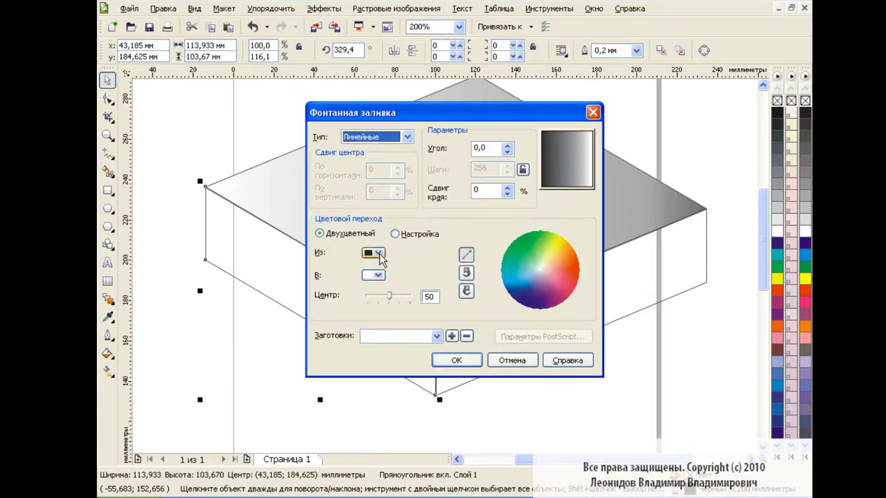
{"action": "left_click", "coordinate": [372, 253]}
{"action": "left_click", "coordinate": [403, 267]}
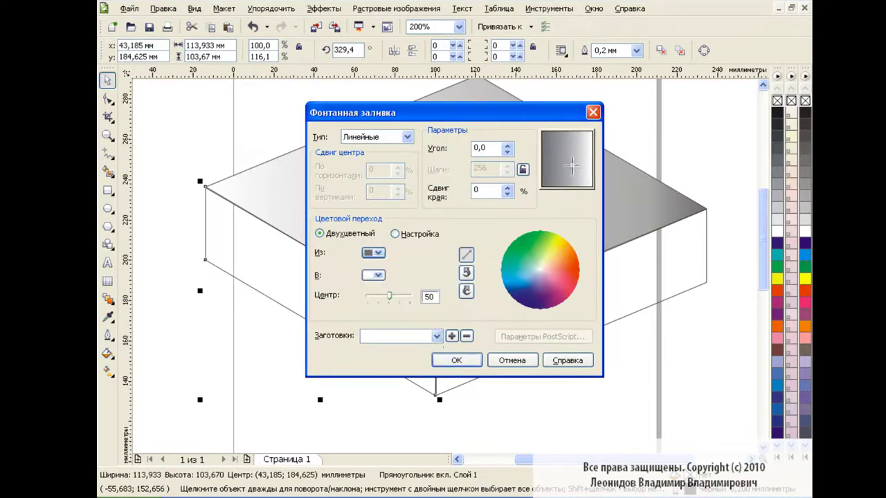
{"action": "left_click_drag", "start_coordinate": [391, 297], "coordinate": [382, 297]}
{"action": "left_click", "coordinate": [451, 362]}
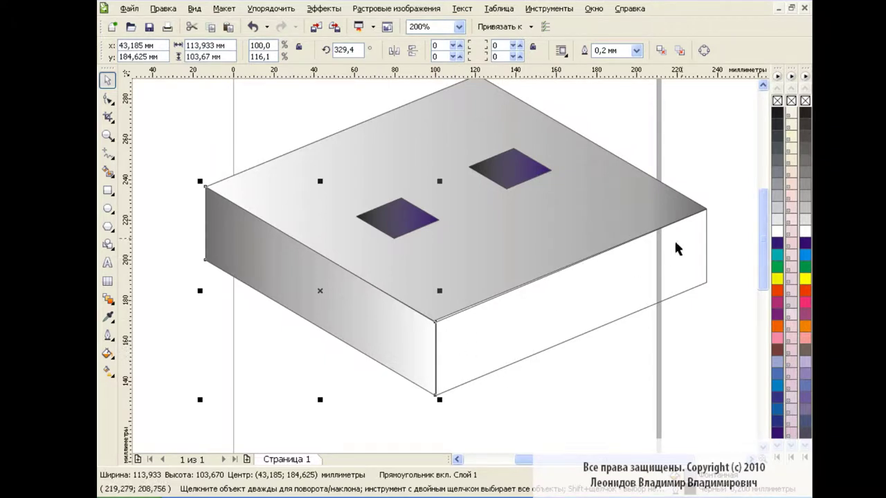
{"action": "key", "text": "F5"}
{"action": "mouse_move", "coordinate": [437, 353]}
{"action": "left_mouse_down"}
{"action": "mouse_move", "coordinate": [480, 346]}
{"action": "mouse_move", "coordinate": [695, 263]}
{"action": "mouse_move", "coordinate": [692, 243]}
{"action": "mouse_move", "coordinate": [708, 218]}
{"action": "mouse_move", "coordinate": [706, 250]}
{"action": "left_mouse_up"}
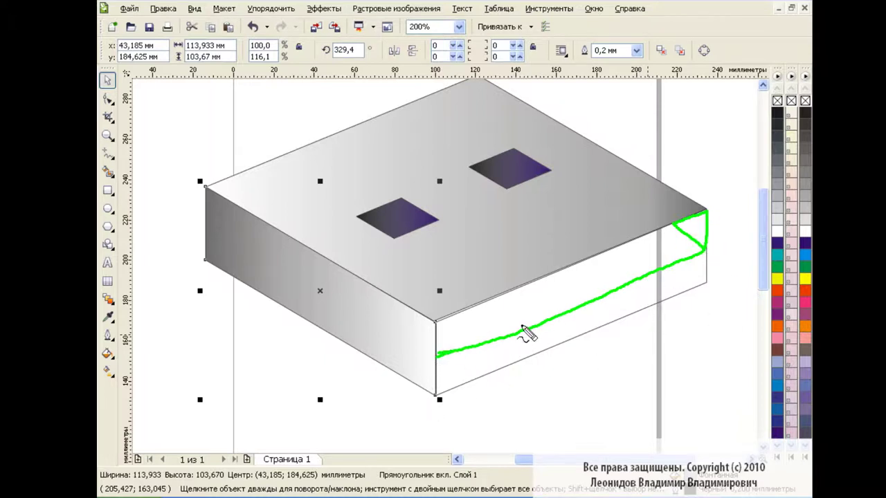
{"action": "key", "text": "Escape"}
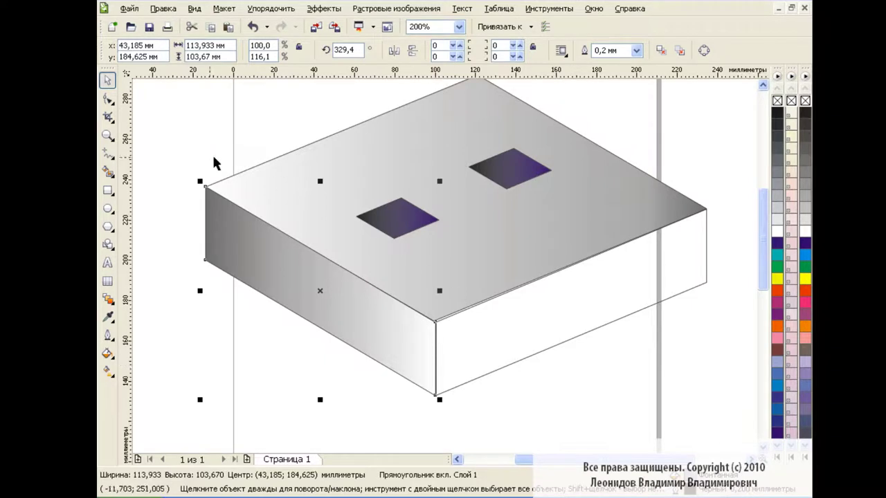
Draw a straight line dividing the front face from its left edge to the right corner
{"action": "left_click", "coordinate": [108, 153]}
{"action": "left_click", "coordinate": [198, 221]}
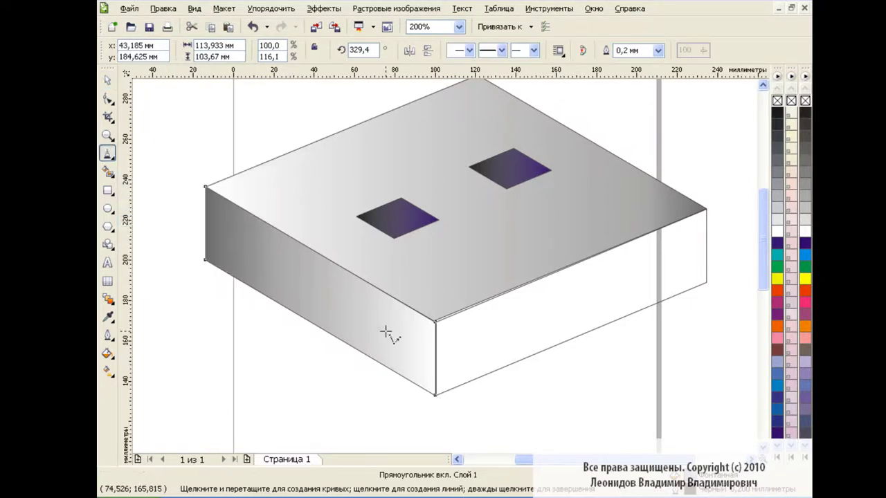
{"action": "left_click", "coordinate": [436, 358]}
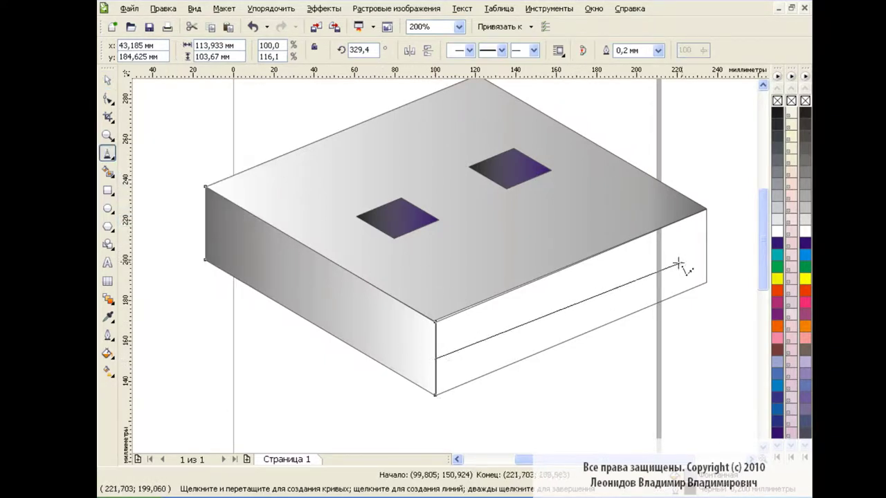
{"action": "double_click", "coordinate": [715, 243]}
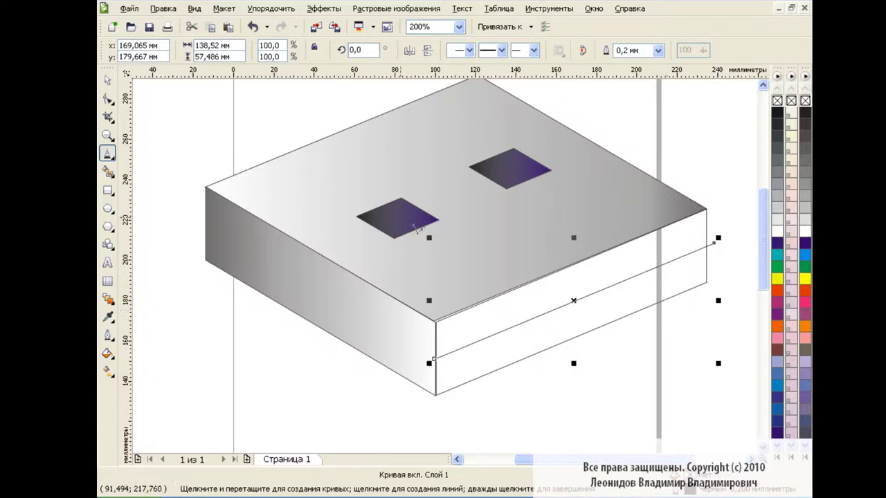
Smart Fill the lower front band with dark blue-grey
{"action": "left_click", "coordinate": [113, 176]}
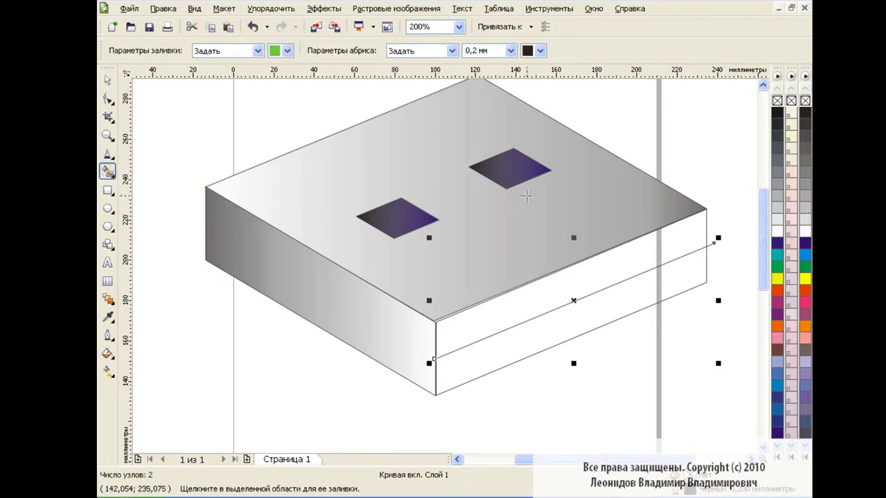
{"action": "left_click", "coordinate": [287, 51]}
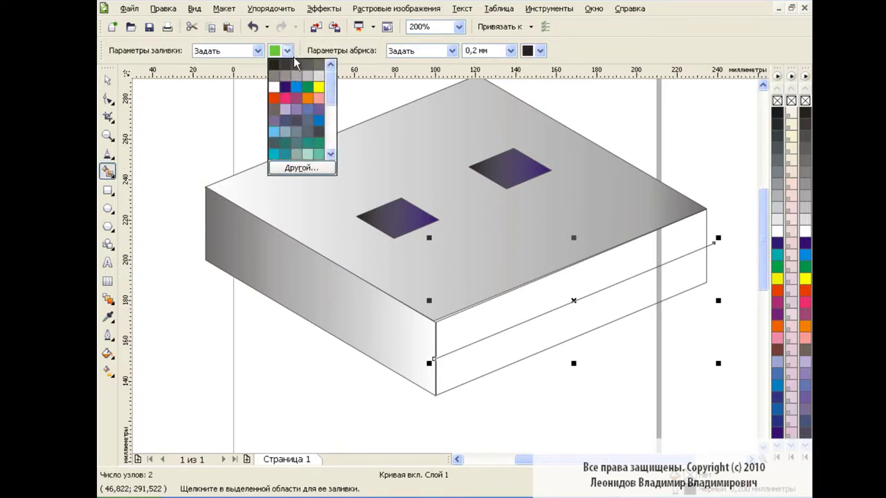
{"action": "left_click", "coordinate": [286, 117]}
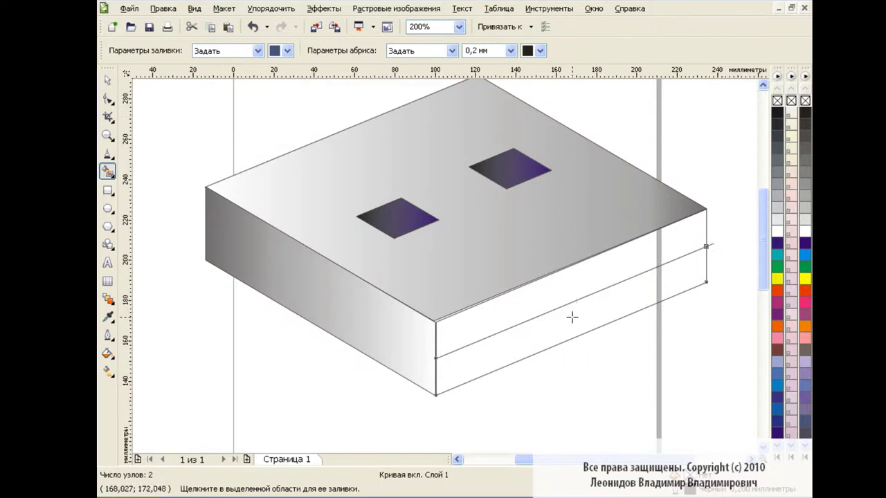
{"action": "left_click", "coordinate": [569, 319]}
{"action": "left_click", "coordinate": [108, 80]}
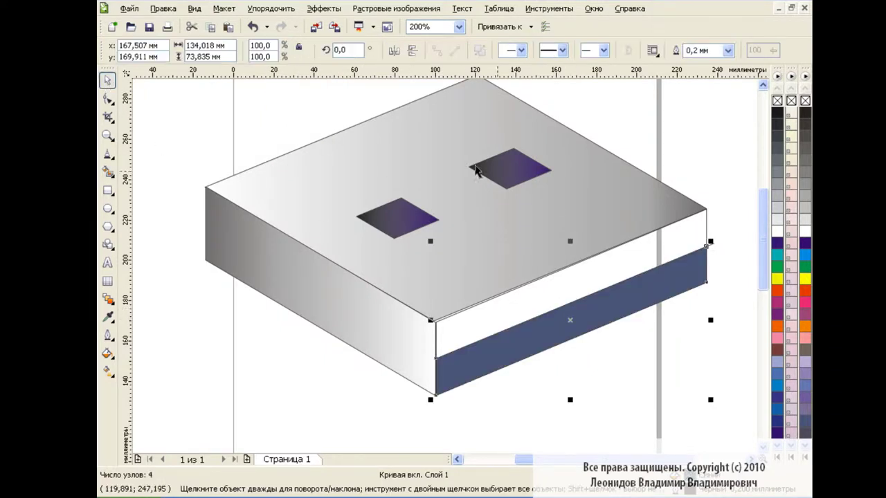
{"action": "left_click", "coordinate": [723, 223]}
{"action": "left_click", "coordinate": [710, 242]}
{"action": "left_click", "coordinate": [723, 264]}
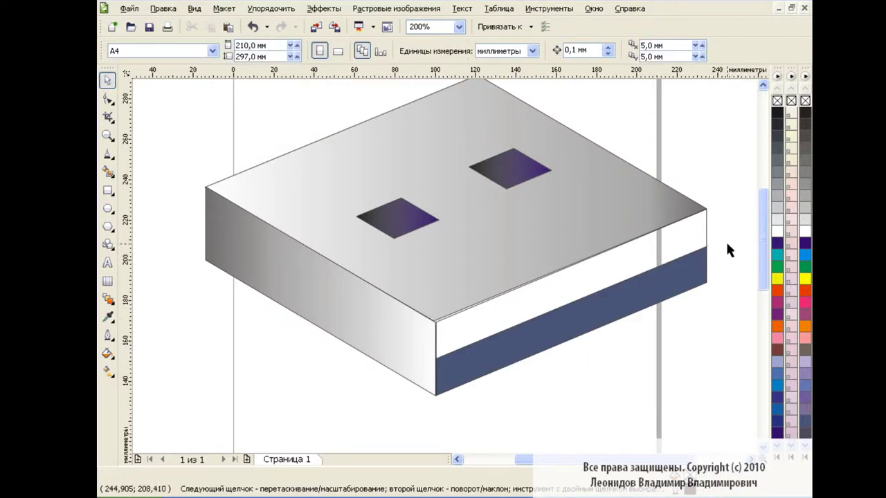
Draw a small triangular shape at the box's right corner
{"action": "left_click", "coordinate": [107, 155]}
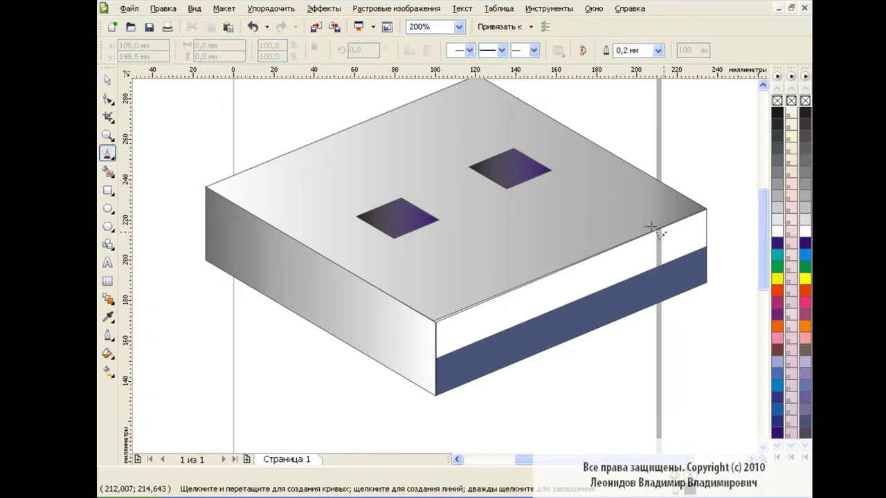
{"action": "left_click", "coordinate": [706, 247]}
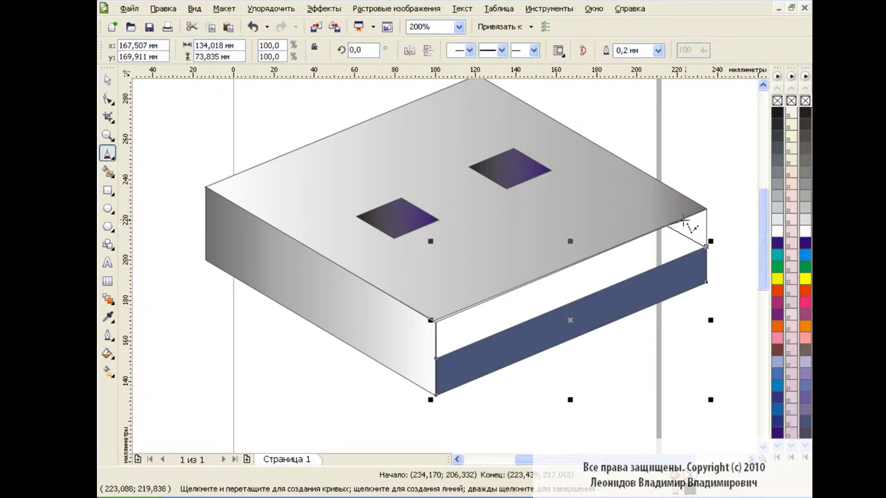
{"action": "left_click", "coordinate": [706, 247]}
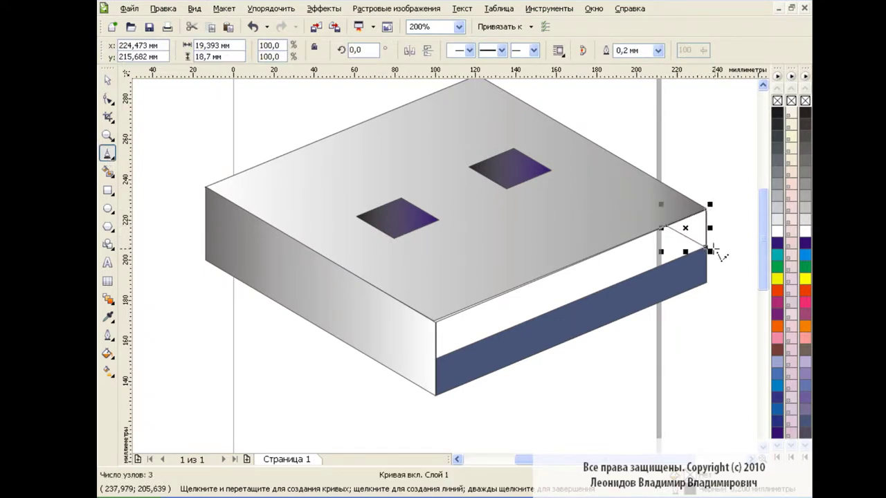
{"action": "left_click", "coordinate": [108, 354]}
Fill the corner triangle with a white-to-dark-grey linear fountain gradient
{"action": "left_click", "coordinate": [180, 376]}
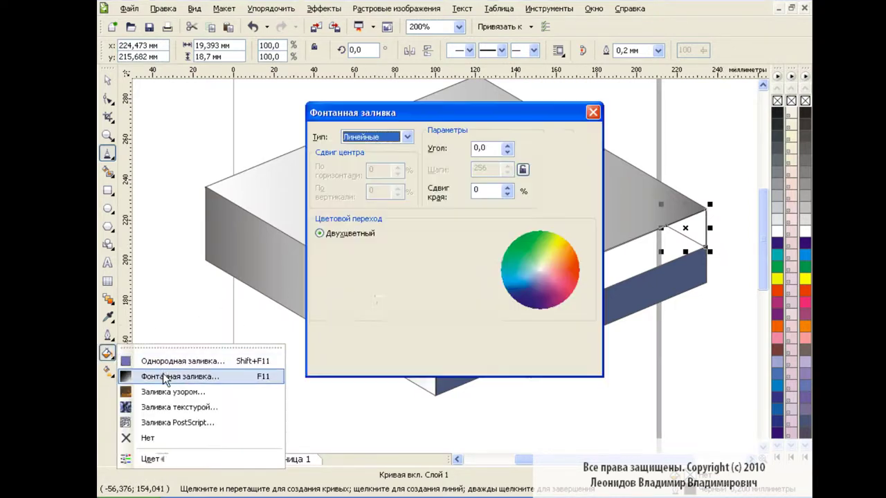
{"action": "left_click", "coordinate": [373, 253]}
{"action": "left_click", "coordinate": [413, 277]}
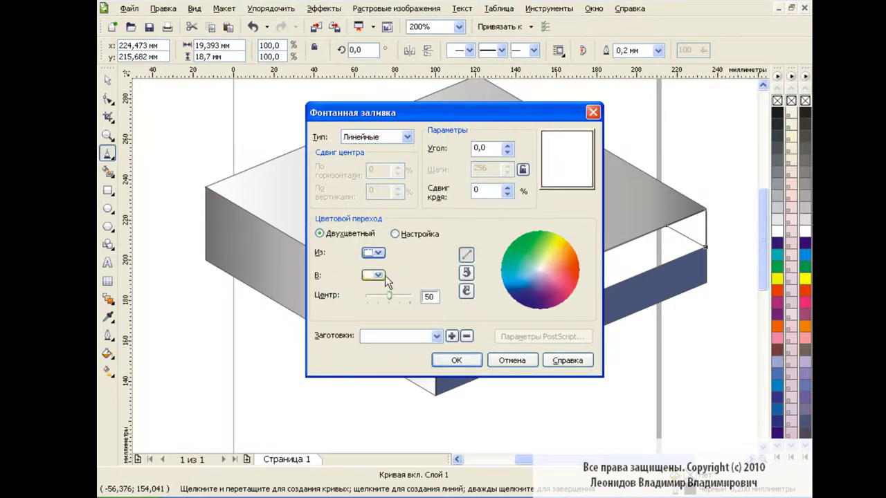
{"action": "left_click", "coordinate": [373, 275]}
{"action": "left_click", "coordinate": [380, 289]}
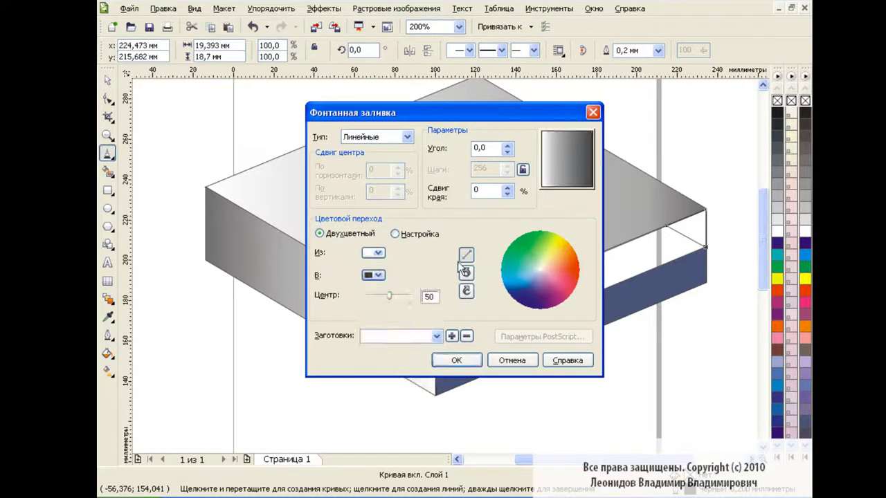
{"action": "left_click", "coordinate": [457, 360]}
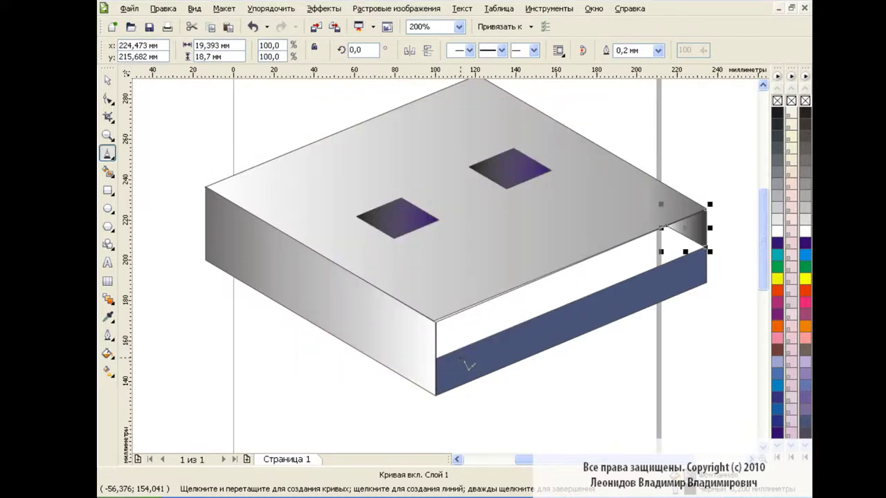
{"action": "left_click", "coordinate": [107, 80]}
Trace an outline around the white upper strip of the front face
{"action": "left_click", "coordinate": [326, 396]}
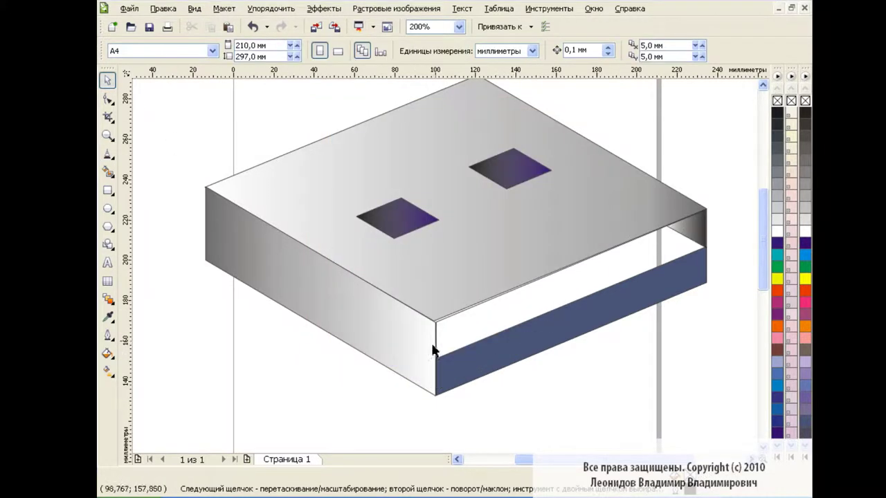
{"action": "mouse_move", "coordinate": [436, 354]}
{"action": "left_mouse_down"}
{"action": "mouse_move", "coordinate": [704, 257]}
{"action": "mouse_move", "coordinate": [438, 356]}
{"action": "left_mouse_up"}
{"action": "left_click", "coordinate": [526, 309]}
{"action": "left_click", "coordinate": [520, 403]}
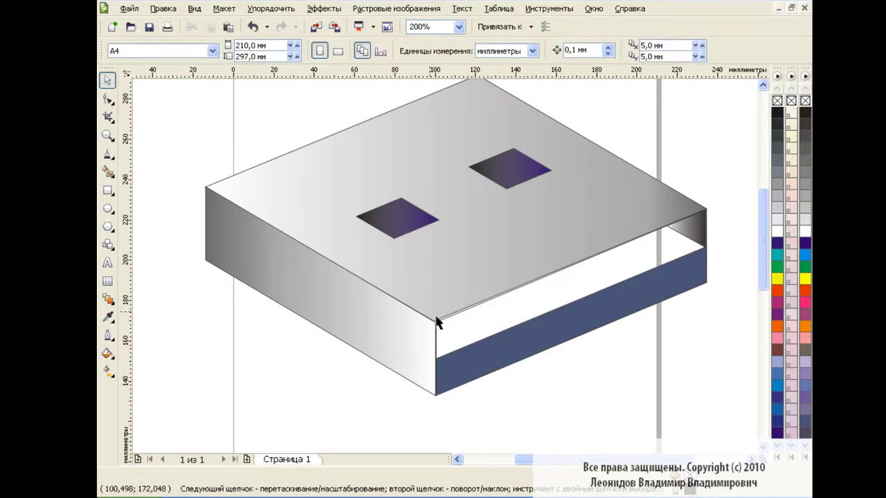
Smart Fill the upper strip with dark grey
{"action": "left_click", "coordinate": [108, 172]}
{"action": "left_click", "coordinate": [287, 50]}
{"action": "left_click", "coordinate": [305, 66]}
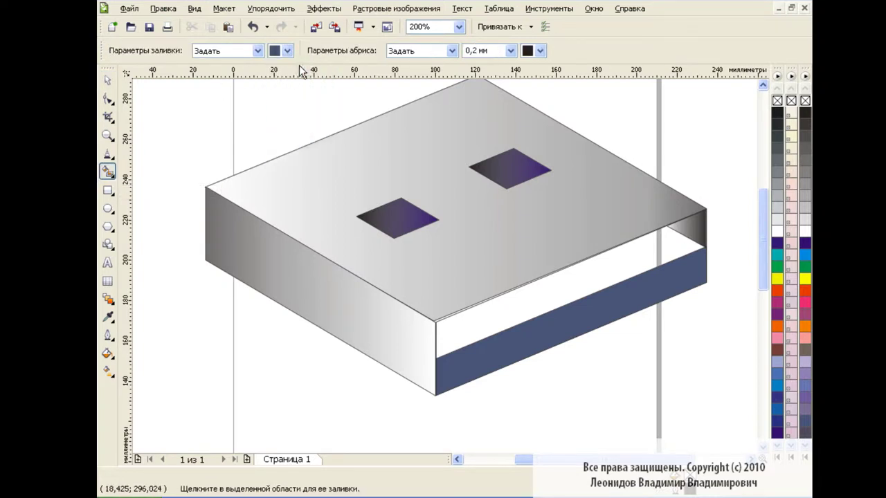
{"action": "left_click", "coordinate": [530, 298]}
{"action": "left_click", "coordinate": [288, 50]}
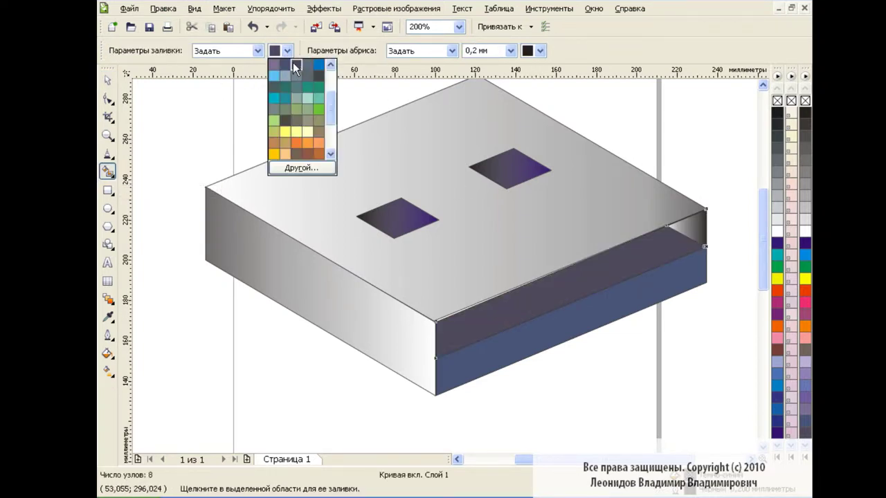
{"action": "scroll", "coordinate": [293, 62], "scroll_direction": "up", "scroll_amount": 3}
{"action": "scroll", "coordinate": [276, 63], "scroll_direction": "up", "scroll_amount": 2}
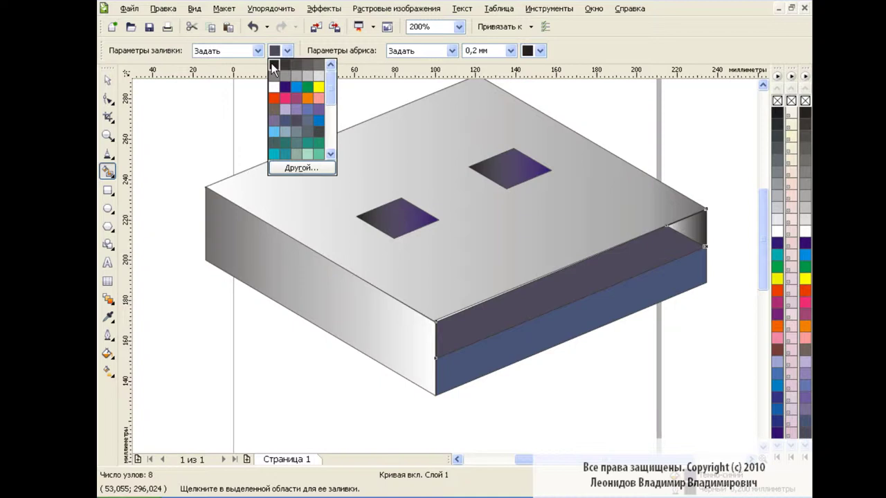
{"action": "left_click", "coordinate": [393, 266]}
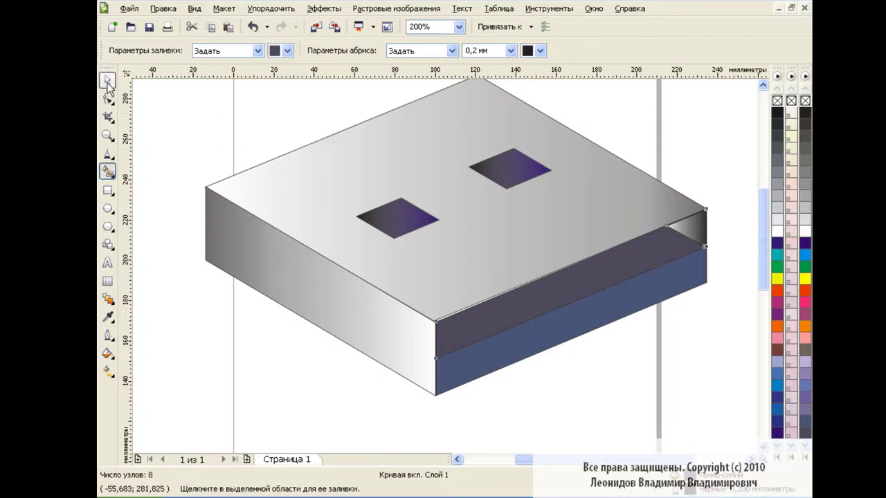
Draw a thin white, outline-free rectangle rotated about 22.5° to match the box edge
{"action": "key", "text": "space"}
{"action": "key", "text": "Escape"}
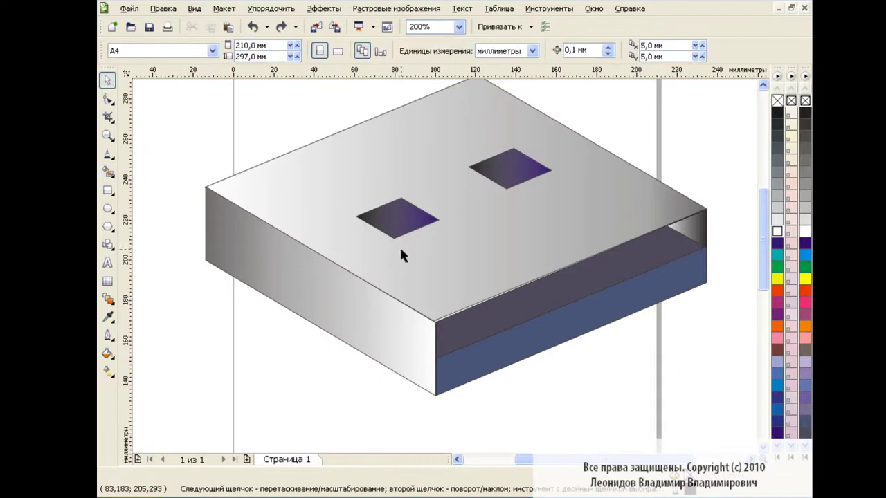
{"action": "key", "text": "F6"}
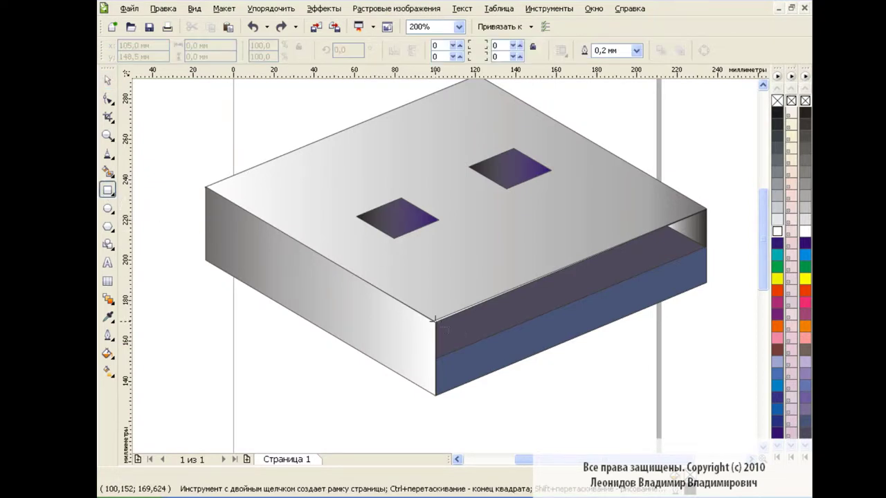
{"action": "left_click_drag", "start_coordinate": [436, 320], "coordinate": [707, 331]}
{"action": "left_click", "coordinate": [777, 230]}
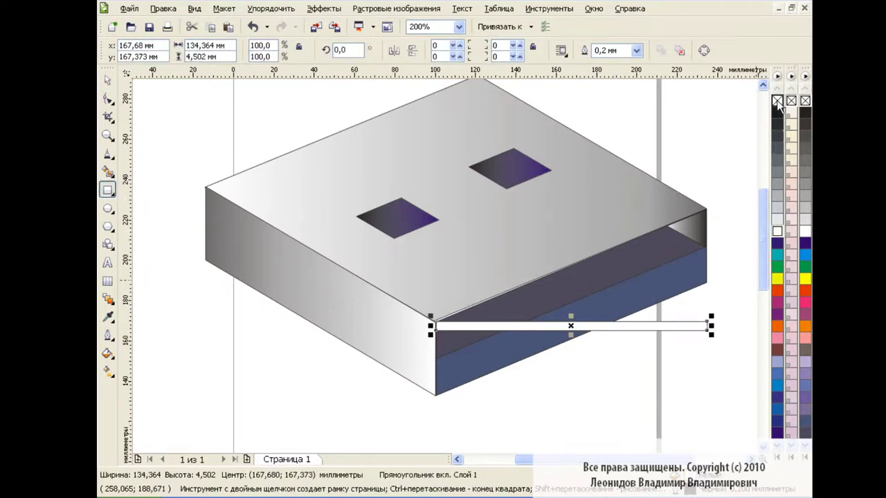
{"action": "right_click", "coordinate": [777, 100]}
{"action": "left_click", "coordinate": [570, 327]}
{"action": "left_click_drag", "start_coordinate": [710, 325], "coordinate": [708, 213]}
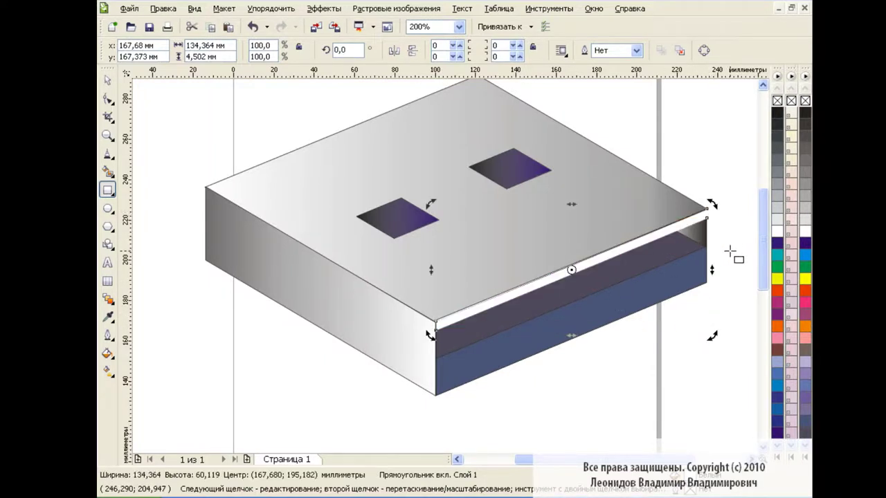
Move the white strip down to the front face's bottom edge
{"action": "key", "text": "space"}
{"action": "key", "text": "Escape"}
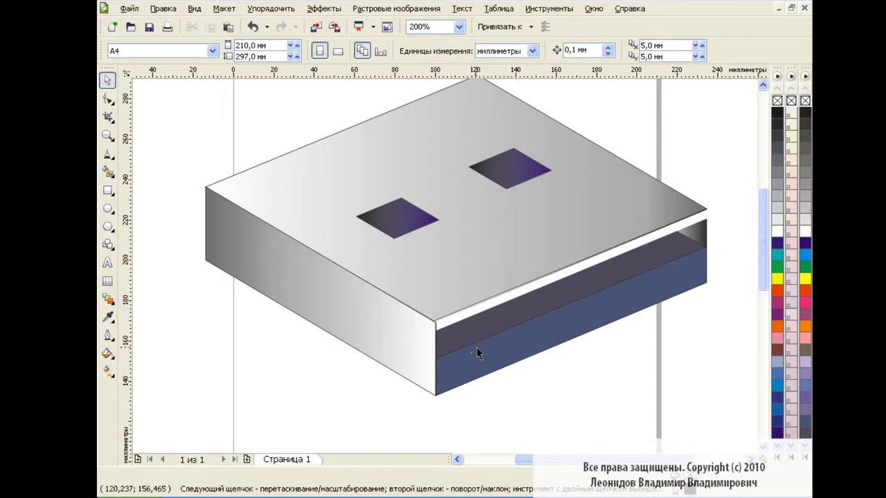
{"action": "left_click", "coordinate": [540, 287]}
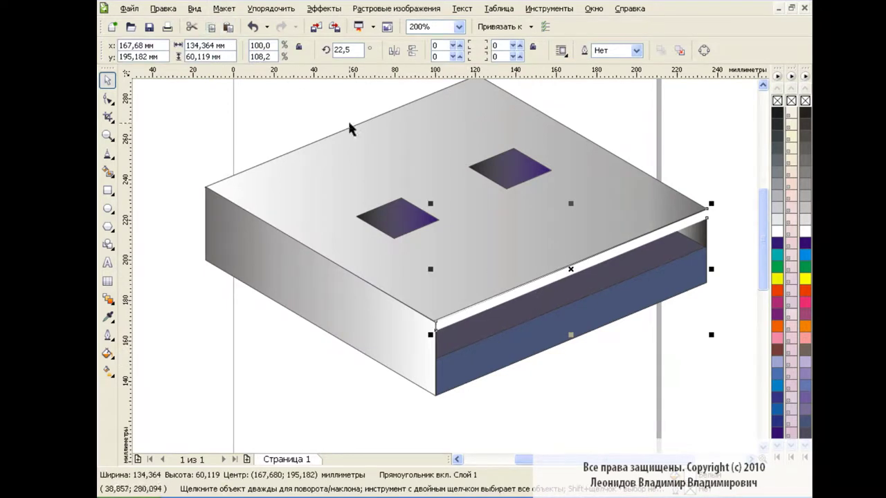
{"action": "left_click_drag", "start_coordinate": [574, 268], "coordinate": [573, 333]}
{"action": "left_click", "coordinate": [611, 380]}
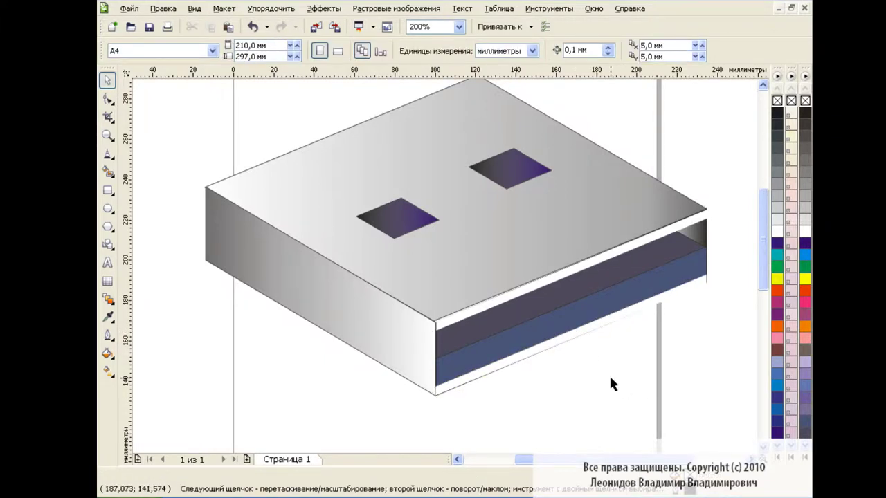
Zoom to 100%, group the 11 drive parts, shrink to 38.7% and park them past the page's top right
{"action": "left_click", "coordinate": [459, 27]}
{"action": "left_click", "coordinate": [457, 109]}
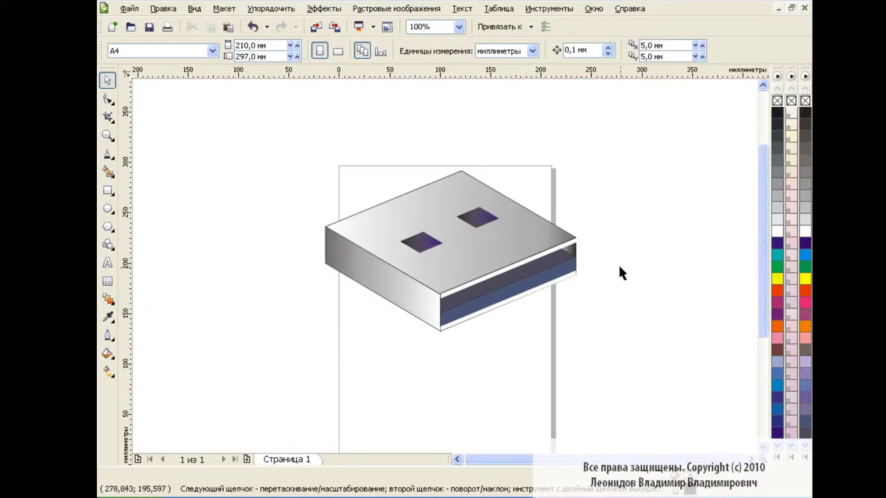
{"action": "left_click_drag", "start_coordinate": [636, 286], "coordinate": [277, 186]}
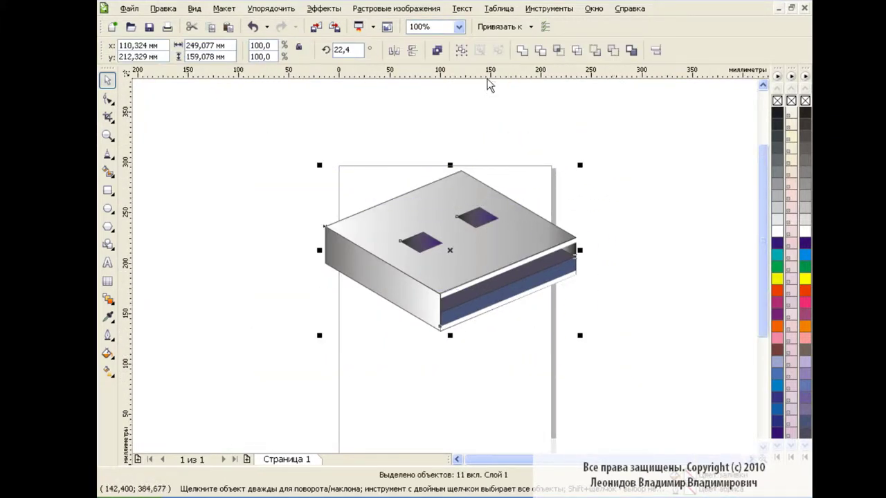
{"action": "left_click", "coordinate": [462, 51]}
{"action": "left_click_drag", "start_coordinate": [582, 337], "coordinate": [421, 232]}
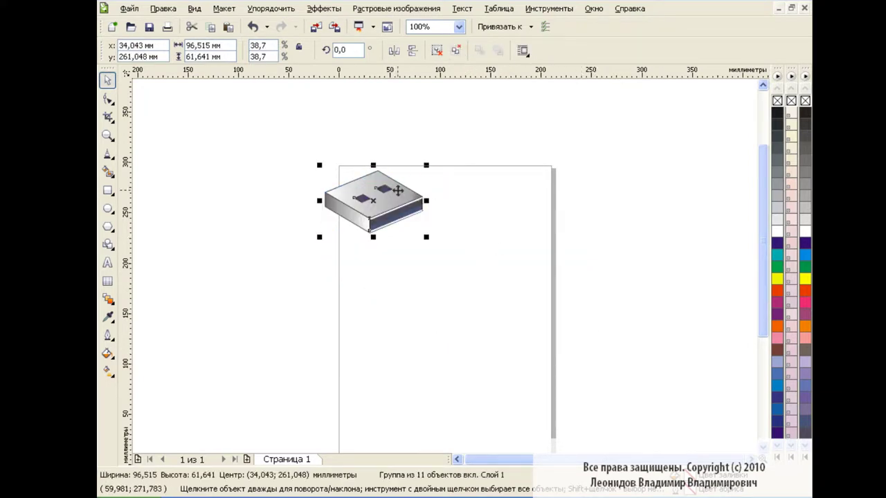
{"action": "mouse_move", "coordinate": [366, 200]}
{"action": "left_mouse_down"}
{"action": "mouse_move", "coordinate": [558, 178]}
{"action": "mouse_move", "coordinate": [668, 179]}
{"action": "left_mouse_up"}
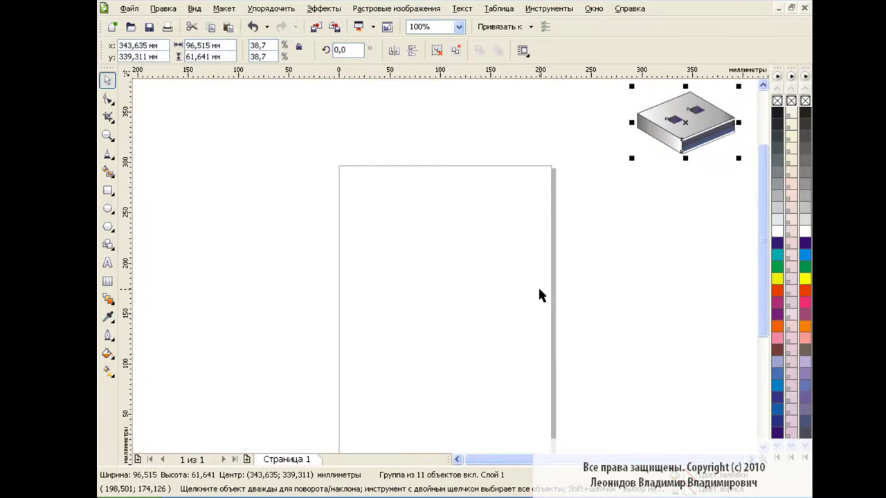
{"action": "left_click", "coordinate": [467, 275]}
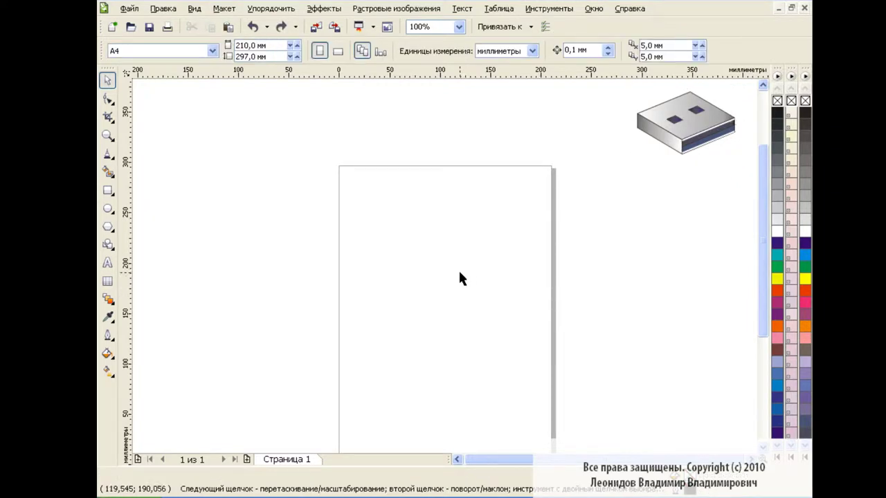
Draw a tall rectangle with a spare copy at left, and move the reference drive beside it
{"action": "left_click", "coordinate": [108, 190]}
{"action": "left_click_drag", "start_coordinate": [414, 270], "coordinate": [522, 416]}
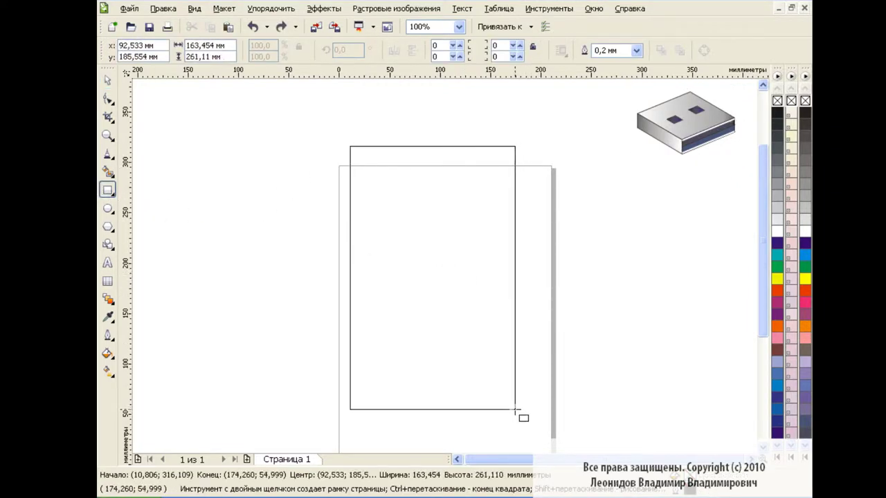
{"action": "mouse_move", "coordinate": [433, 279]}
{"action": "left_mouse_down"}
{"action": "mouse_move", "coordinate": [465, 279]}
{"action": "mouse_move", "coordinate": [148, 267]}
{"action": "left_mouse_up"}
{"action": "left_click", "coordinate": [229, 27]}
{"action": "left_click", "coordinate": [107, 79]}
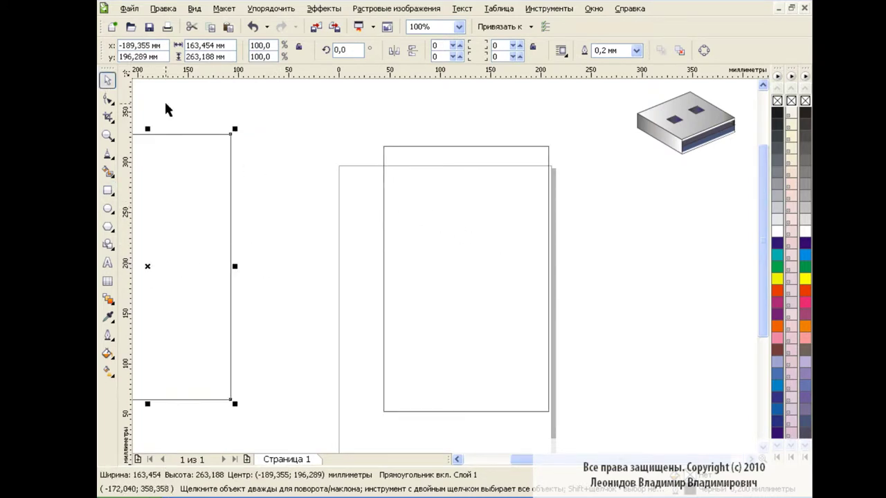
{"action": "left_click", "coordinate": [485, 147]}
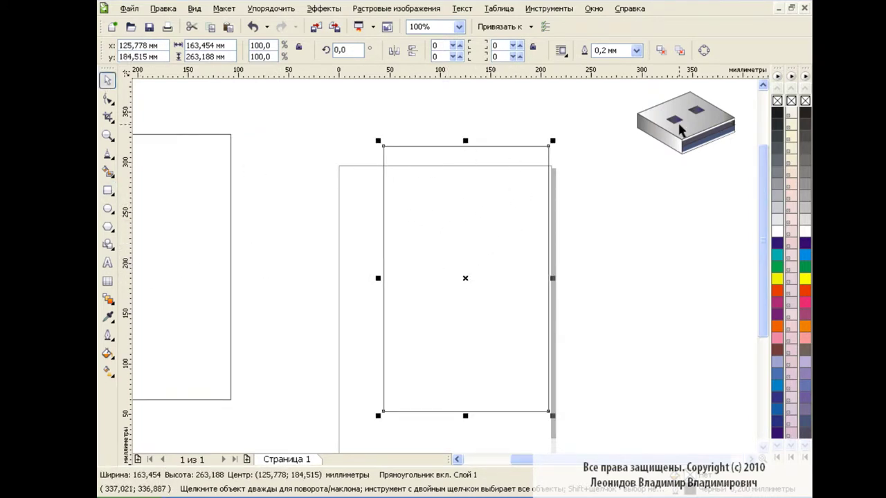
{"action": "left_click_drag", "start_coordinate": [681, 130], "coordinate": [623, 276]}
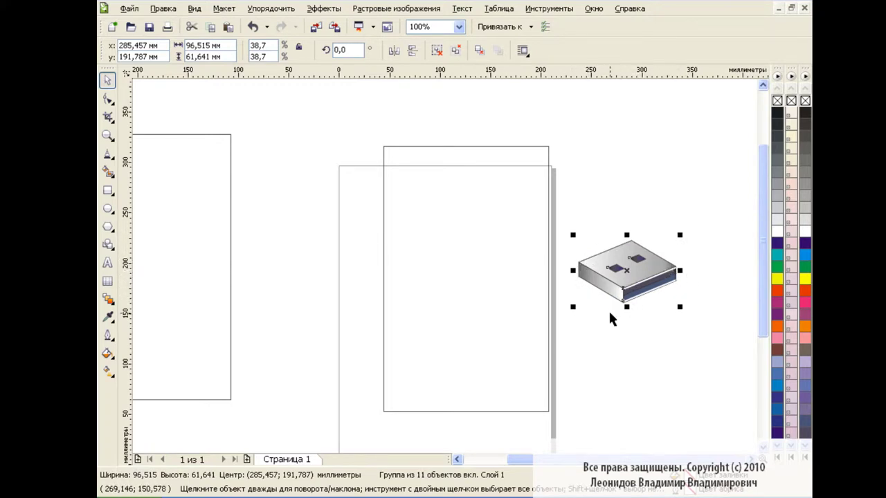
Rotate the page rectangle 40° and move it up and right
{"action": "left_click", "coordinate": [496, 279]}
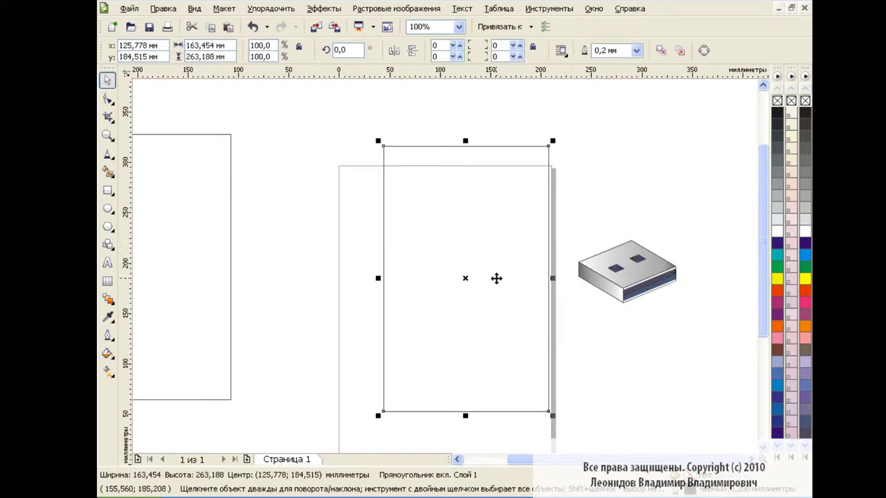
{"action": "type", "text": "40"}
{"action": "key", "text": "Return"}
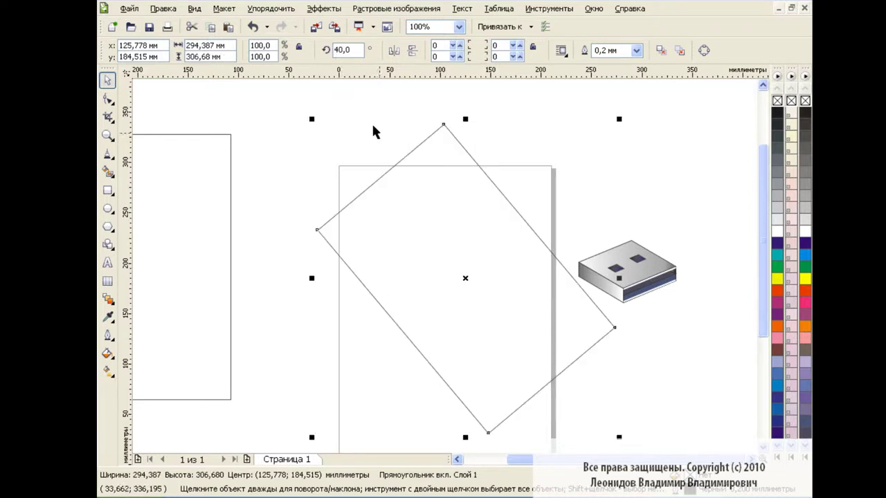
{"action": "left_click_drag", "start_coordinate": [461, 301], "coordinate": [553, 237]}
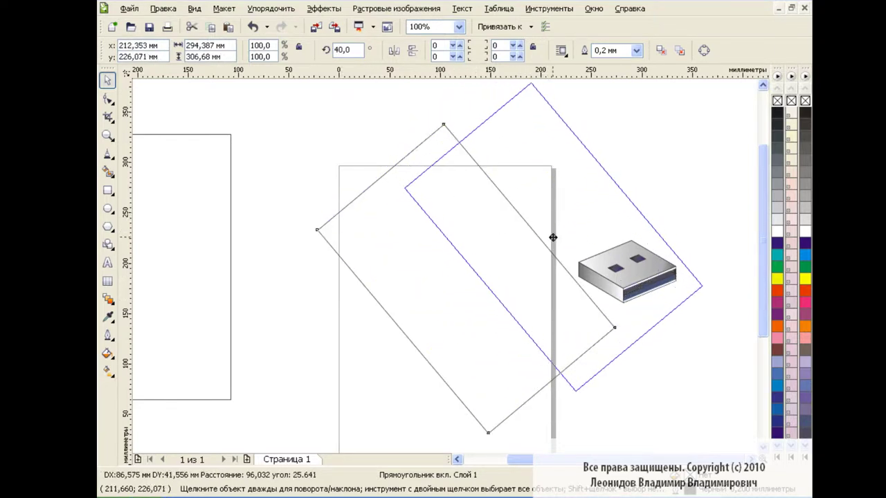
Flatten the rotated rectangle to 52.7% height and place the rhombus straddling the page top
{"action": "scroll", "coordinate": [762, 240], "scroll_direction": "up", "scroll_amount": 2}
{"action": "left_click_drag", "start_coordinate": [552, 94], "coordinate": [505, 229]}
{"action": "left_click_drag", "start_coordinate": [568, 310], "coordinate": [550, 269]}
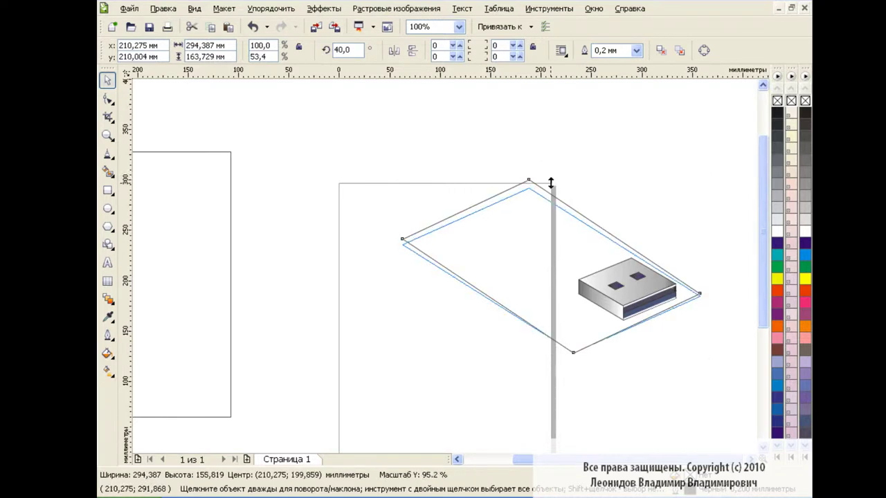
{"action": "left_click_drag", "start_coordinate": [549, 173], "coordinate": [549, 183]}
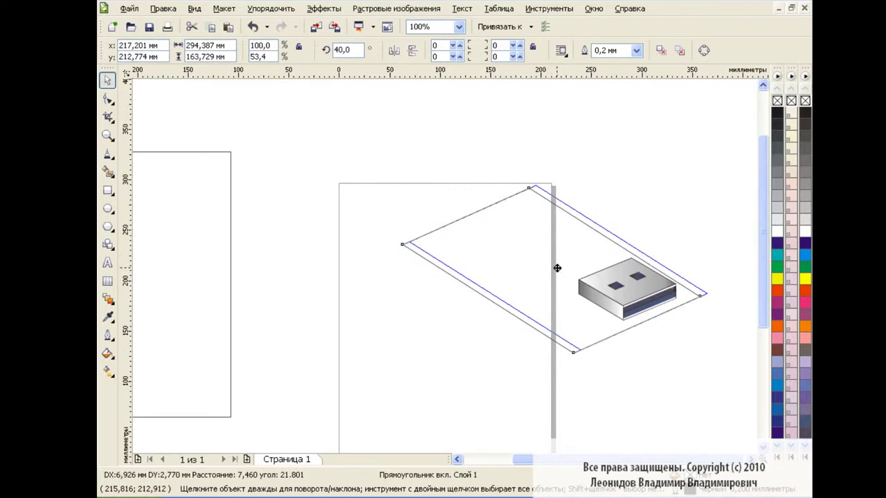
{"action": "left_click_drag", "start_coordinate": [550, 270], "coordinate": [557, 266]}
{"action": "left_click_drag", "start_coordinate": [558, 178], "coordinate": [558, 181]}
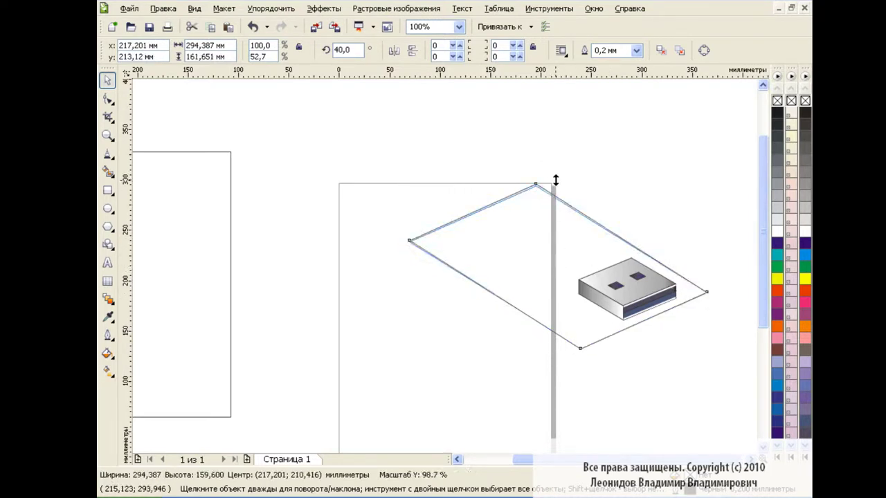
{"action": "left_click", "coordinate": [609, 347]}
{"action": "left_click", "coordinate": [559, 270]}
{"action": "left_click_drag", "start_coordinate": [559, 270], "coordinate": [428, 211]}
Return the USB reference picture to the top right and fill the isometric rhombus dark grey
{"action": "left_click_drag", "start_coordinate": [627, 290], "coordinate": [702, 122]}
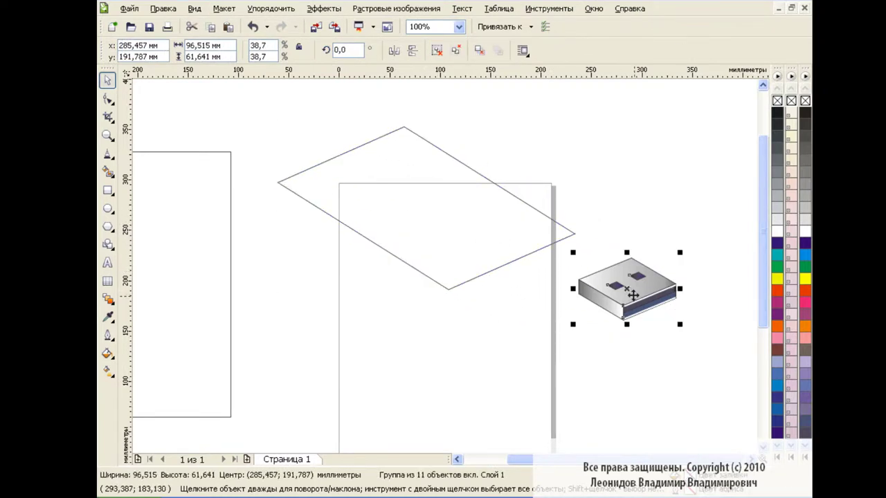
{"action": "left_click", "coordinate": [649, 284]}
{"action": "left_click", "coordinate": [441, 147]}
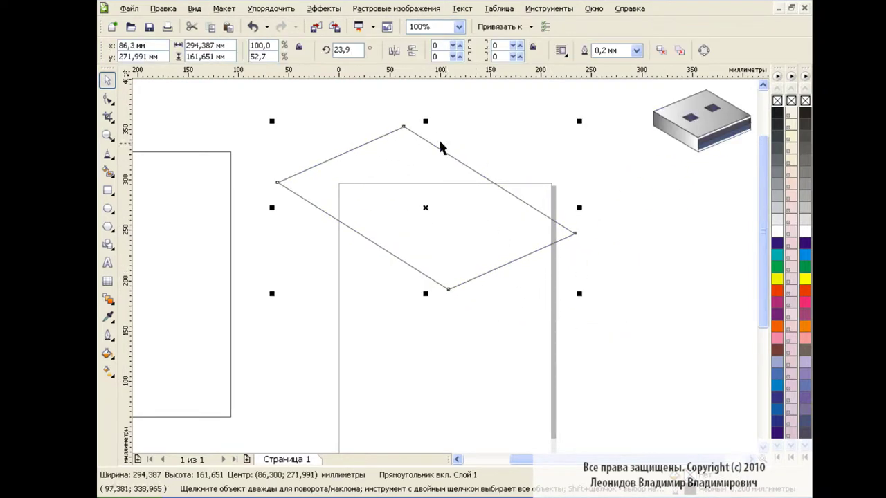
{"action": "left_click", "coordinate": [779, 159]}
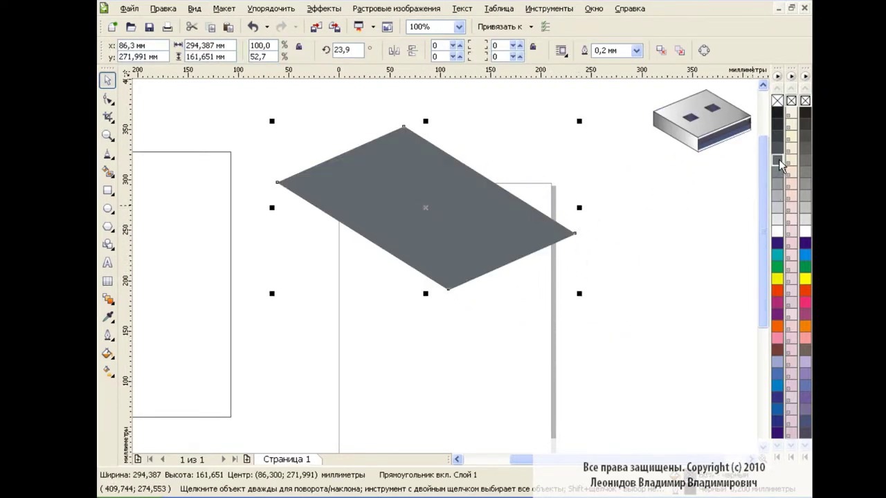
{"action": "left_click", "coordinate": [778, 145]}
{"action": "left_click", "coordinate": [777, 138]}
{"action": "left_click", "coordinate": [776, 146]}
{"action": "left_click", "coordinate": [777, 140]}
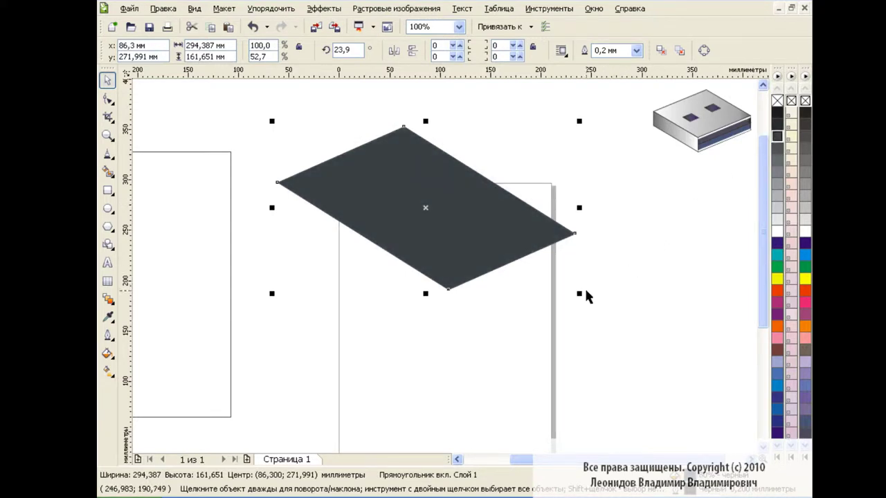
{"action": "left_click", "coordinate": [109, 300]}
Extrude the rhombus into a 3D slab using a parallel extrusion type
{"action": "left_click", "coordinate": [164, 384]}
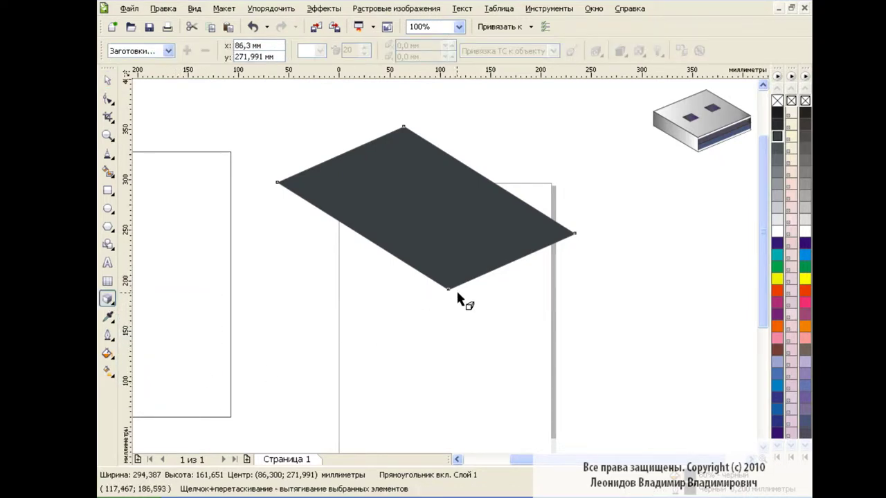
{"action": "mouse_move", "coordinate": [454, 294]}
{"action": "left_mouse_down"}
{"action": "mouse_move", "coordinate": [426, 303]}
{"action": "mouse_move", "coordinate": [425, 218]}
{"action": "left_mouse_up"}
{"action": "left_click", "coordinate": [313, 51]}
{"action": "left_click", "coordinate": [312, 96]}
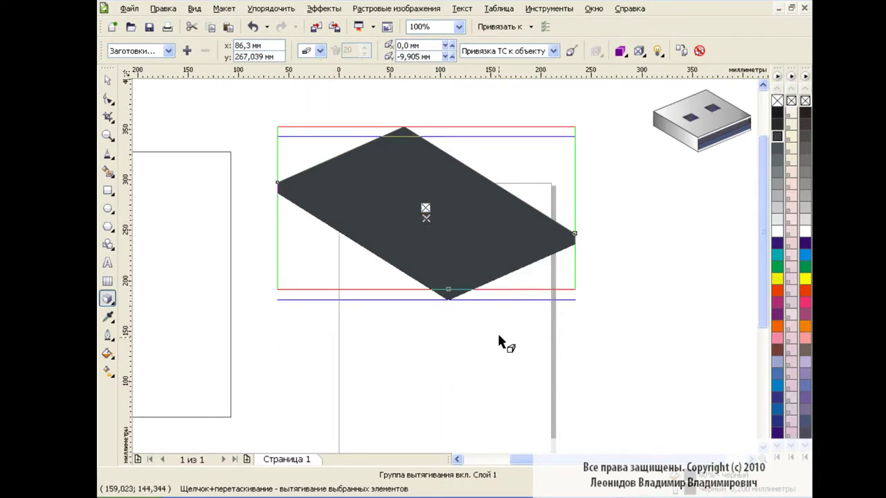
Select the whole extrusion group and fill the slab light grey
{"action": "key", "text": "space"}
{"action": "left_click", "coordinate": [466, 337]}
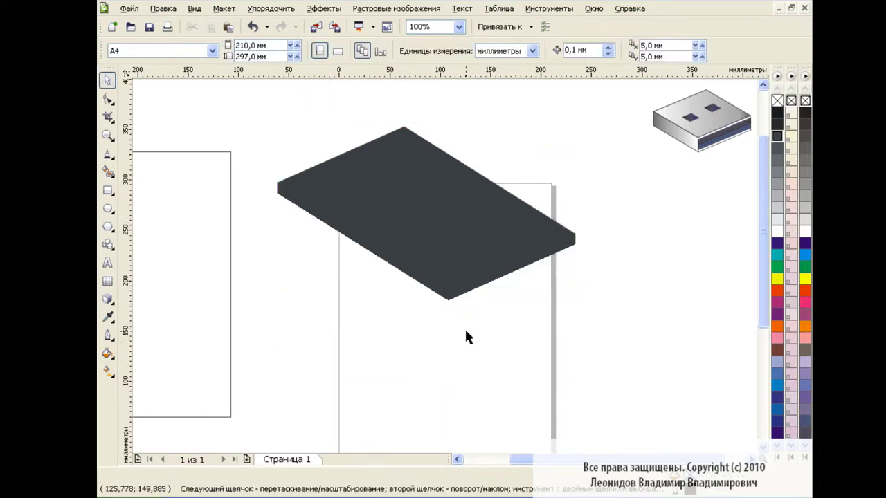
{"action": "left_click", "coordinate": [453, 253]}
{"action": "left_click_drag", "start_coordinate": [247, 125], "coordinate": [583, 340]}
{"action": "left_click", "coordinate": [778, 173]}
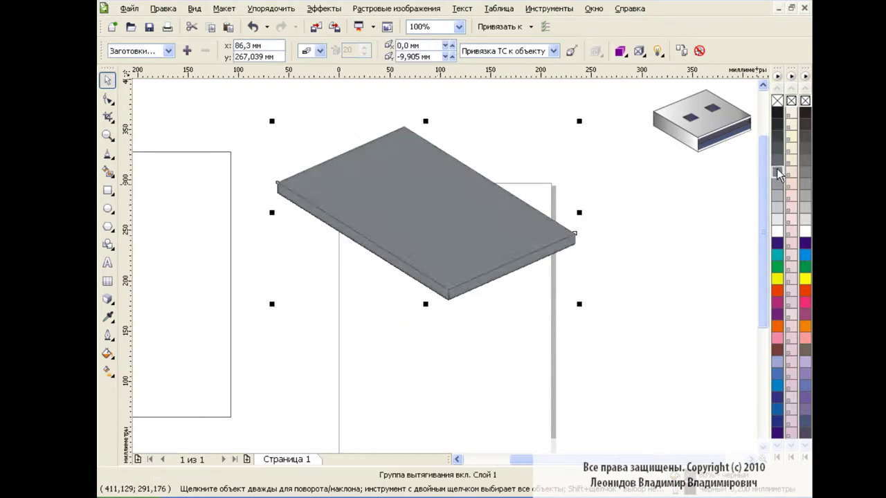
Shrink the extruded slab and move it beneath the USB reference picture
{"action": "left_click", "coordinate": [637, 235]}
{"action": "left_click", "coordinate": [496, 235]}
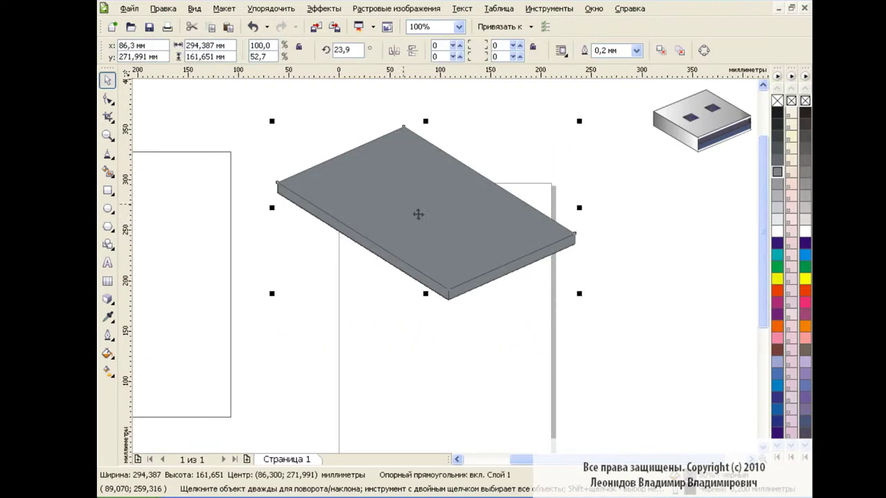
{"action": "left_click_drag", "start_coordinate": [251, 110], "coordinate": [616, 336]}
{"action": "left_click_drag", "start_coordinate": [580, 307], "coordinate": [441, 231]}
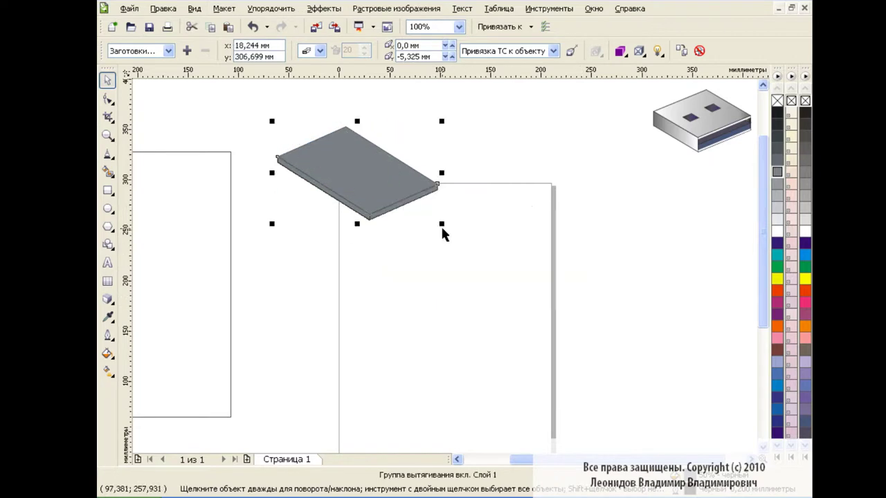
{"action": "left_click_drag", "start_coordinate": [360, 173], "coordinate": [695, 198]}
{"action": "left_click", "coordinate": [657, 162]}
Drag the spare tall rectangle from the left onto the page and fill it grey
{"action": "left_click", "coordinate": [191, 279]}
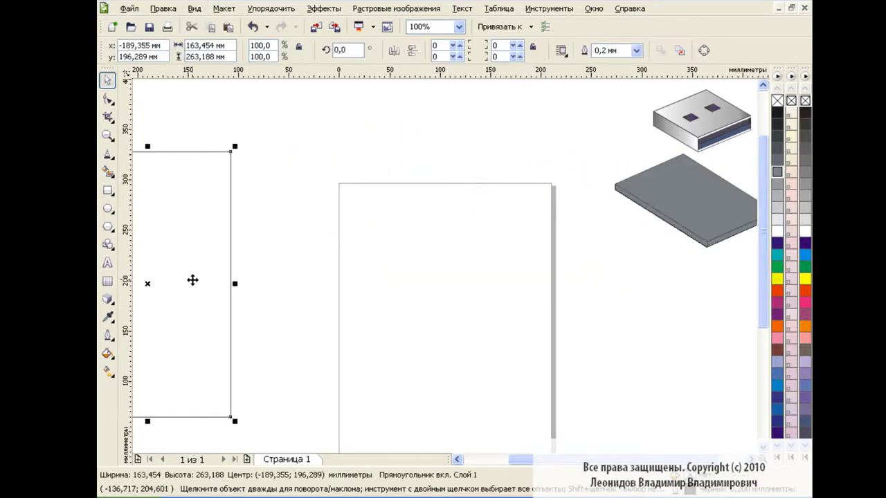
{"action": "left_click_drag", "start_coordinate": [192, 279], "coordinate": [435, 234]}
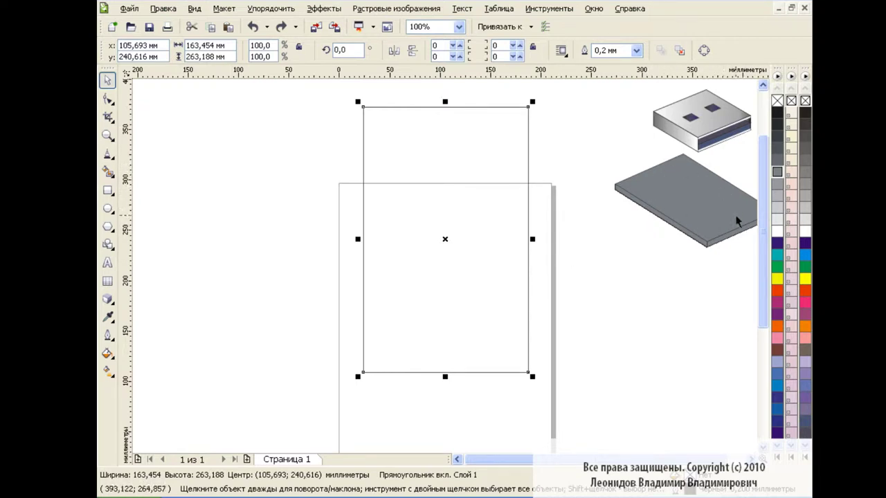
{"action": "left_click", "coordinate": [777, 169]}
{"action": "left_click", "coordinate": [107, 191]}
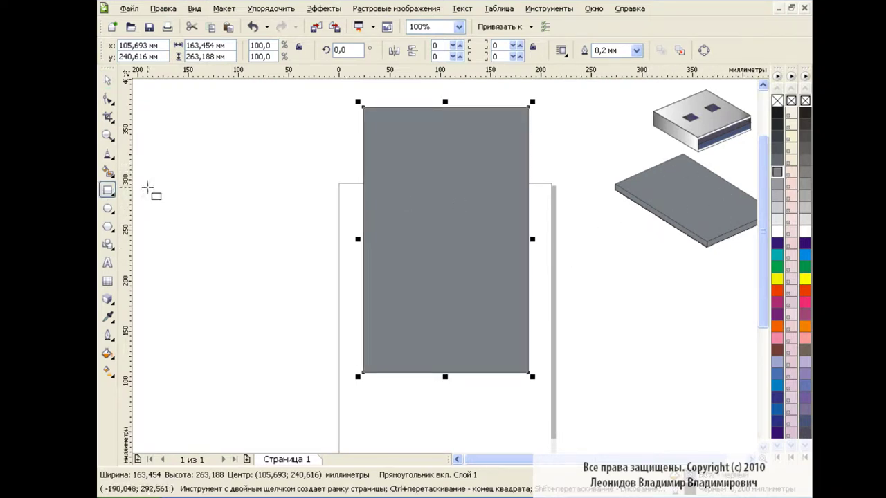
Draw a thin bar with fully rounded corners, yellow fill and no outline
{"action": "left_click_drag", "start_coordinate": [153, 123], "coordinate": [351, 132]}
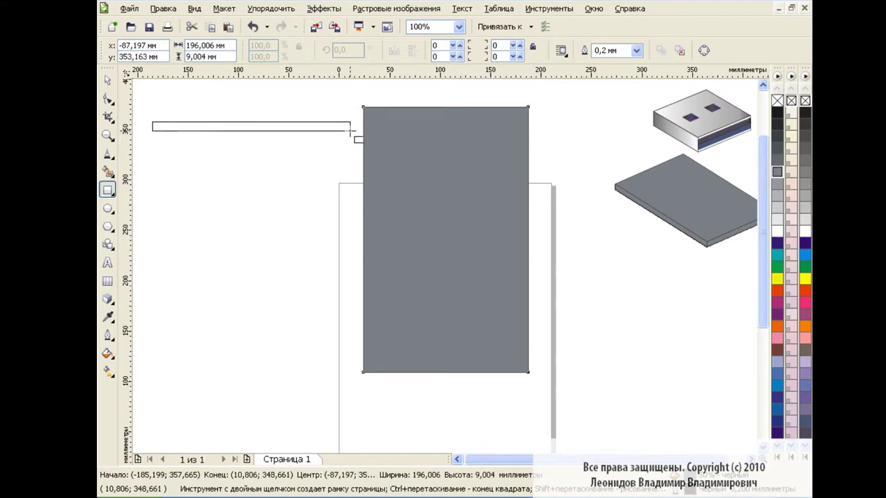
{"action": "key", "text": "F10"}
{"action": "left_click_drag", "start_coordinate": [156, 128], "coordinate": [207, 152]}
{"action": "key", "text": "space"}
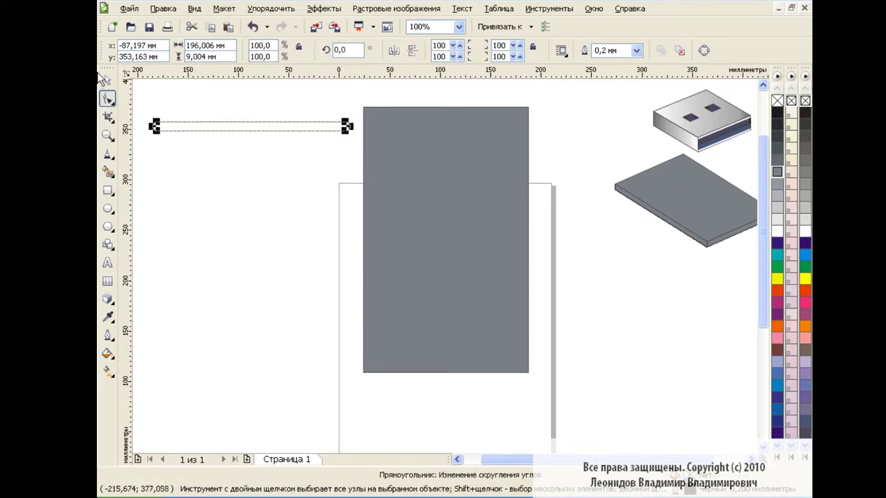
{"action": "left_click", "coordinate": [251, 130]}
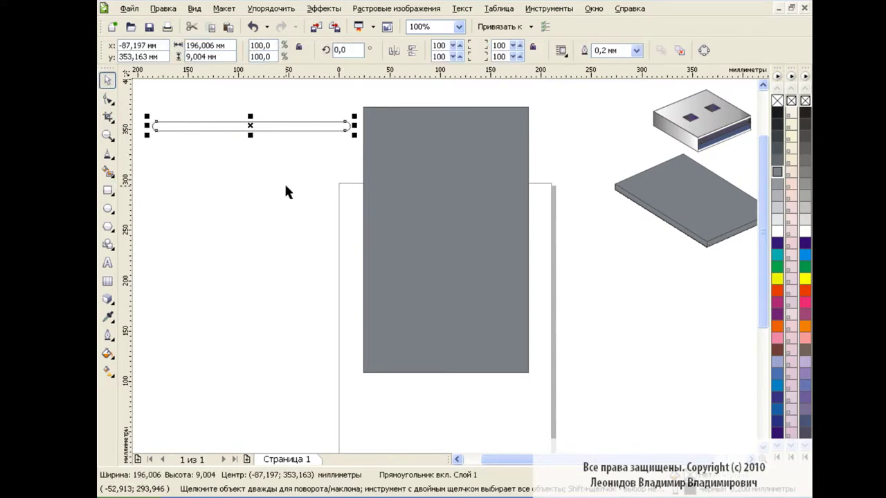
{"action": "right_click", "coordinate": [778, 100]}
{"action": "left_click", "coordinate": [778, 279]}
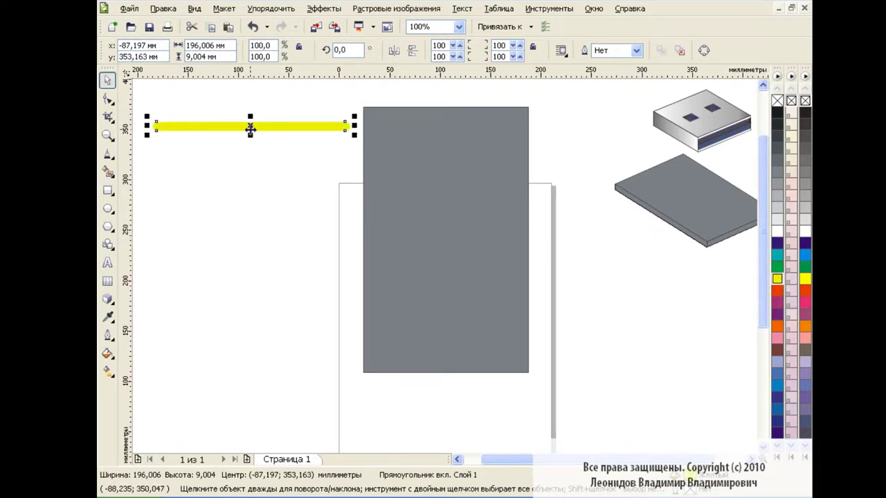
Place the yellow bar centred across the grey rectangle's top at 147.5 mm wide, then duplicate it
{"action": "left_click_drag", "start_coordinate": [250, 128], "coordinate": [464, 123]}
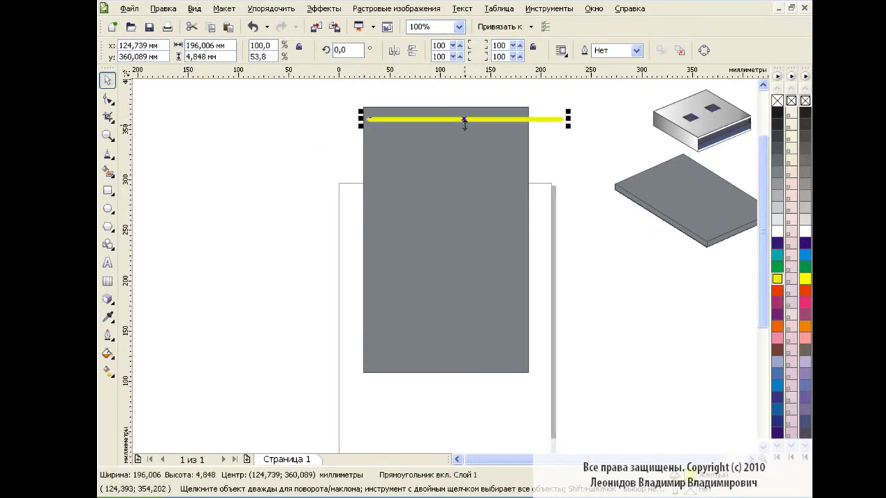
{"action": "left_click_drag", "start_coordinate": [568, 120], "coordinate": [514, 120]}
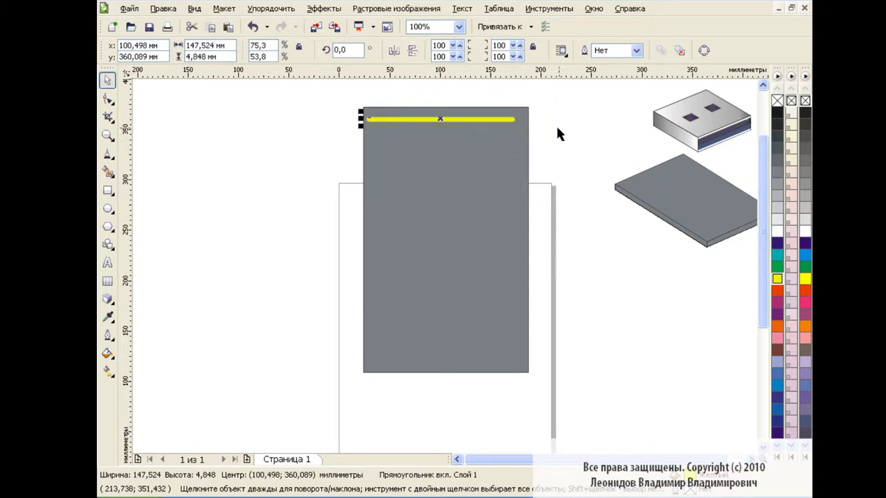
{"action": "left_click_drag", "start_coordinate": [441, 119], "coordinate": [450, 119]}
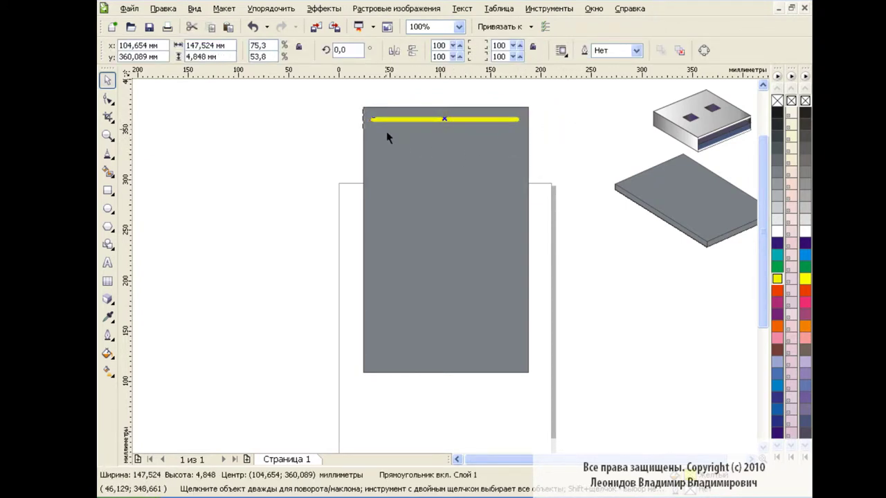
{"action": "left_click", "coordinate": [561, 130]}
{"action": "left_click", "coordinate": [501, 118]}
Rotate the bar copy 90° upright along the panel's left edge and zoom to 200%
{"action": "type", "text": "90"}
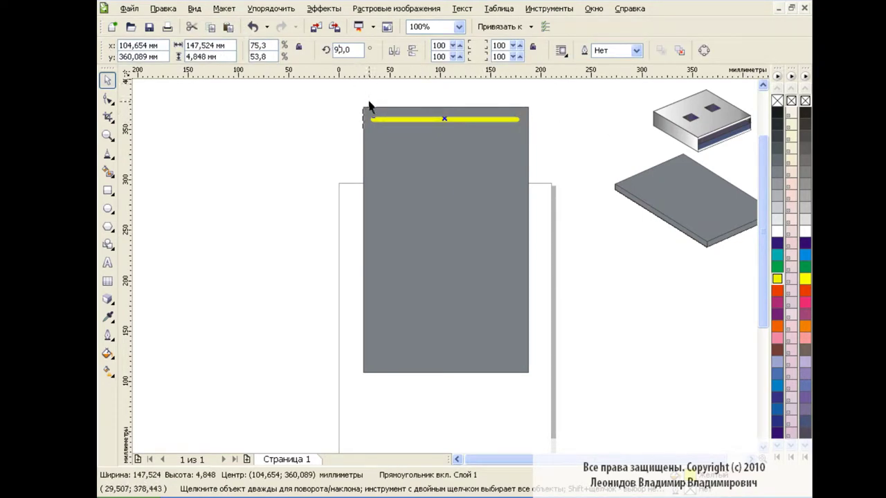
{"action": "key", "text": "Return"}
{"action": "left_click_drag", "start_coordinate": [446, 119], "coordinate": [372, 190]}
{"action": "left_click", "coordinate": [458, 26]}
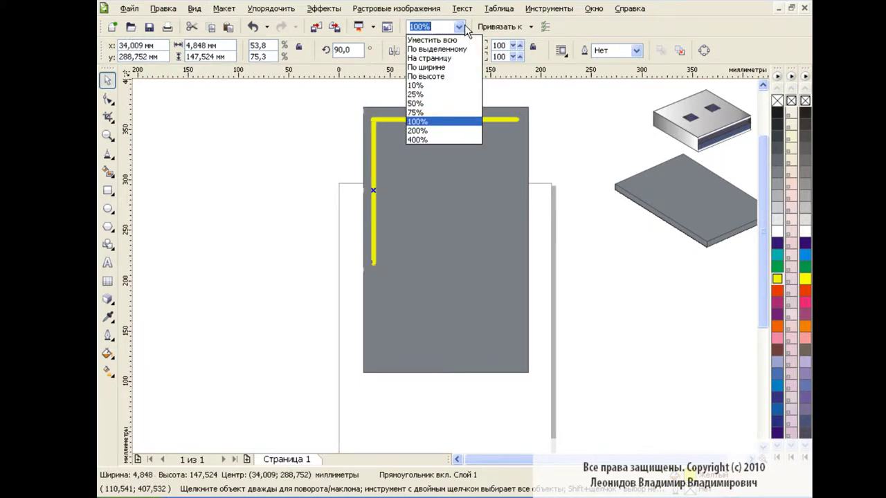
{"action": "left_click", "coordinate": [431, 134]}
Shorten the vertical bar and combine it with the horizontal bar into one L-shaped corner
{"action": "mouse_move", "coordinate": [764, 247]}
{"action": "left_mouse_down"}
{"action": "mouse_move", "coordinate": [762, 221]}
{"action": "mouse_move", "coordinate": [758, 227]}
{"action": "left_mouse_up"}
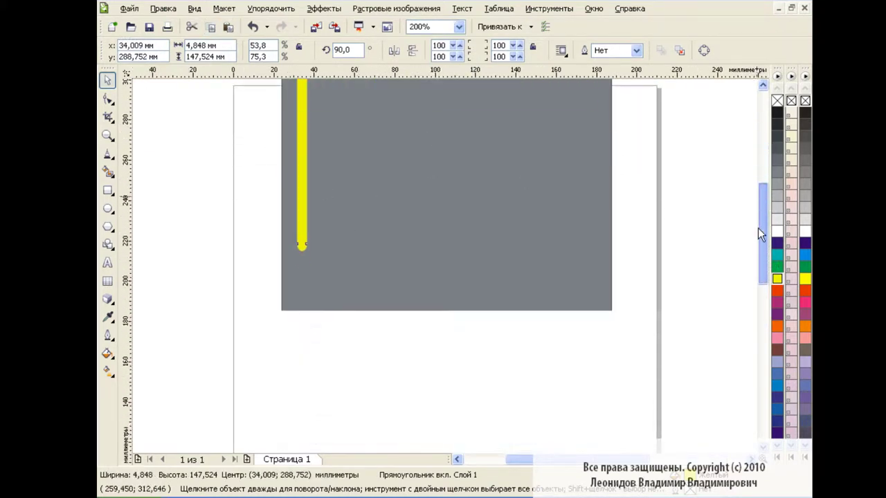
{"action": "left_click_drag", "start_coordinate": [302, 134], "coordinate": [303, 388]}
{"action": "mouse_move", "coordinate": [762, 222]}
{"action": "left_mouse_down"}
{"action": "mouse_move", "coordinate": [751, 264]}
{"action": "mouse_move", "coordinate": [754, 255]}
{"action": "left_mouse_up"}
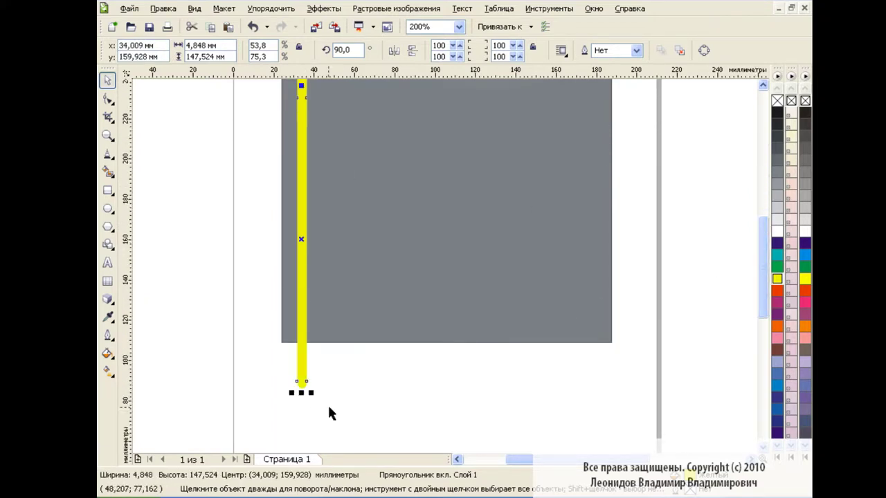
{"action": "left_click_drag", "start_coordinate": [300, 393], "coordinate": [300, 329]}
{"action": "left_click_drag", "start_coordinate": [764, 277], "coordinate": [756, 201]}
{"action": "left_click", "coordinate": [302, 177], "text": "shift"}
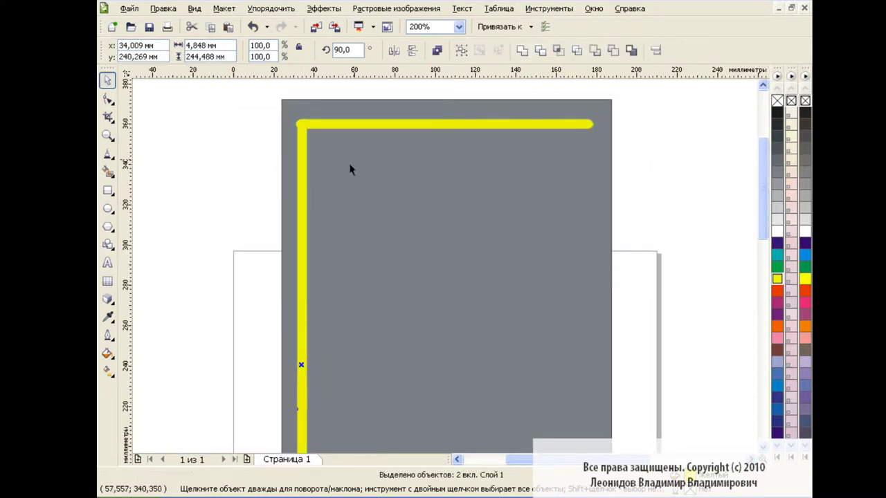
{"action": "left_click", "coordinate": [447, 125], "text": "shift"}
{"action": "key", "text": "ctrl+l"}
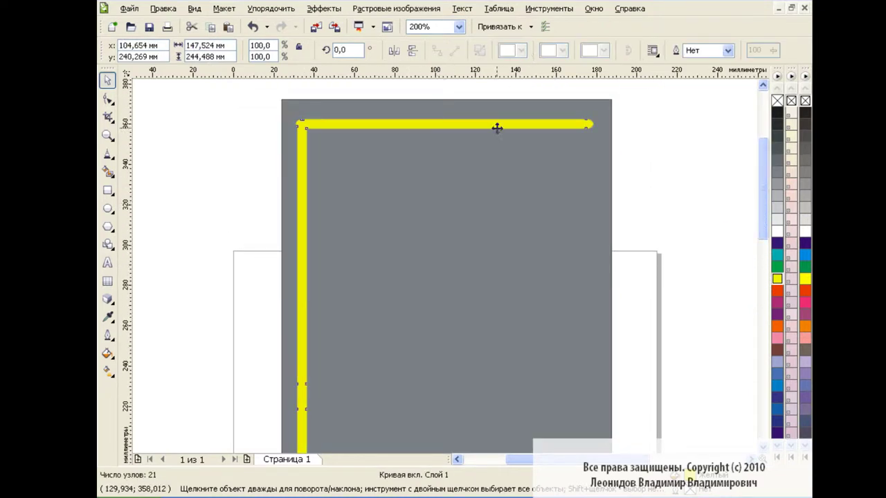
{"action": "key", "text": "Escape"}
{"action": "left_click", "coordinate": [552, 124]}
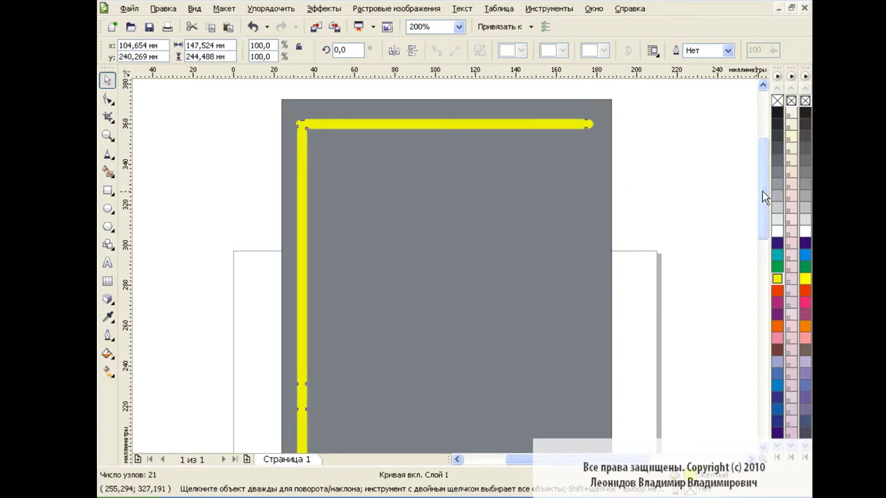
Make a 75% smaller copy of the yellow corner and nest it inside the large one
{"action": "left_click_drag", "start_coordinate": [762, 191], "coordinate": [763, 166]}
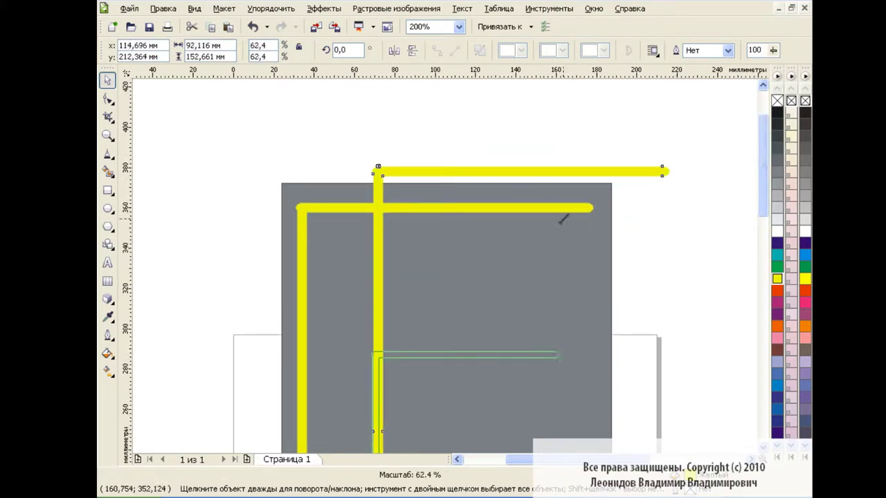
{"action": "left_click_drag", "start_coordinate": [582, 208], "coordinate": [504, 292]}
{"action": "left_click_drag", "start_coordinate": [762, 179], "coordinate": [761, 231]}
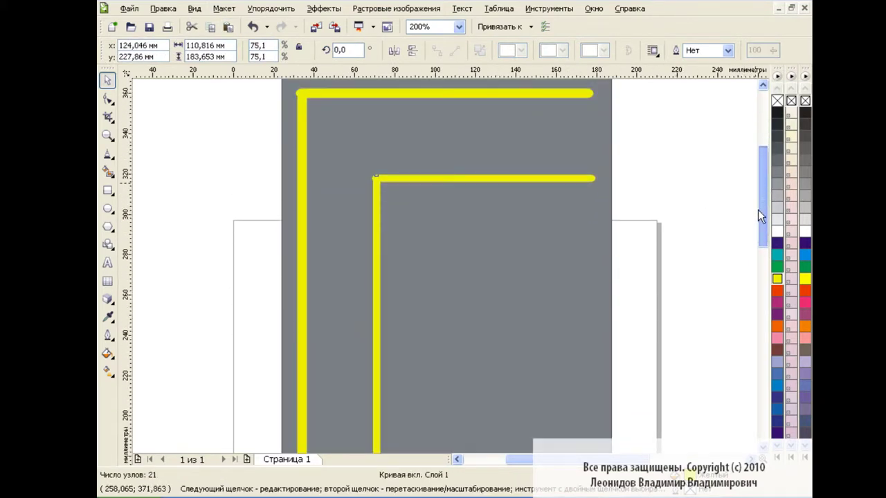
{"action": "left_click_drag", "start_coordinate": [378, 263], "coordinate": [342, 214]}
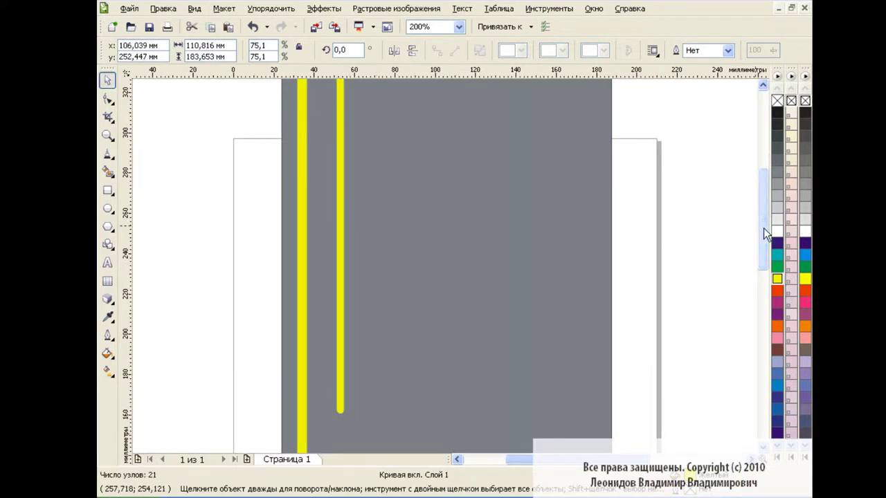
{"action": "left_click_drag", "start_coordinate": [765, 231], "coordinate": [761, 200]}
{"action": "left_click_drag", "start_coordinate": [359, 153], "coordinate": [345, 139]}
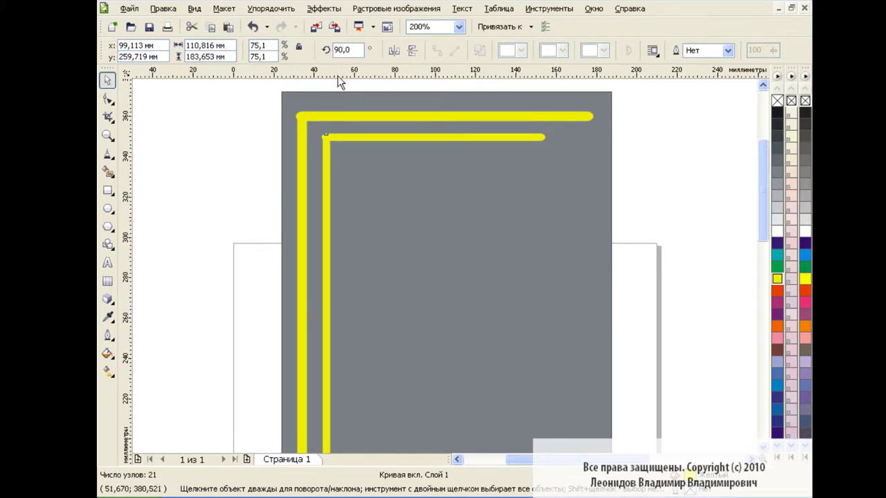
{"action": "type", "text": "180"}
Add a corner copy rotated 180° and move it to the panel's right side
{"action": "key", "text": "Return"}
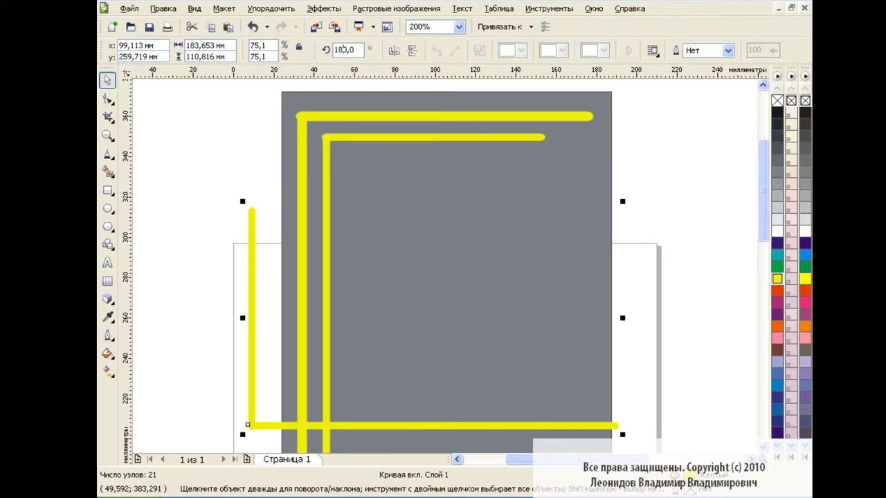
{"action": "key", "text": "Return"}
{"action": "left_click_drag", "start_coordinate": [542, 154], "coordinate": [586, 145]}
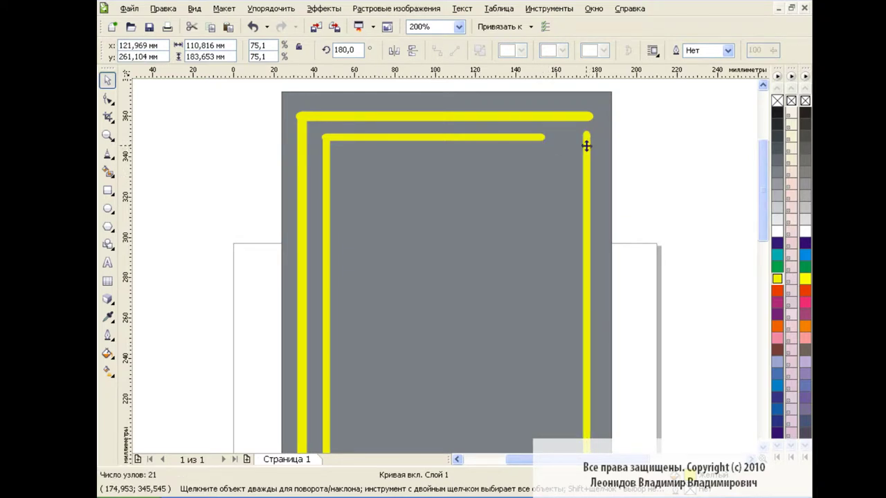
{"action": "left_click_drag", "start_coordinate": [766, 169], "coordinate": [755, 210]}
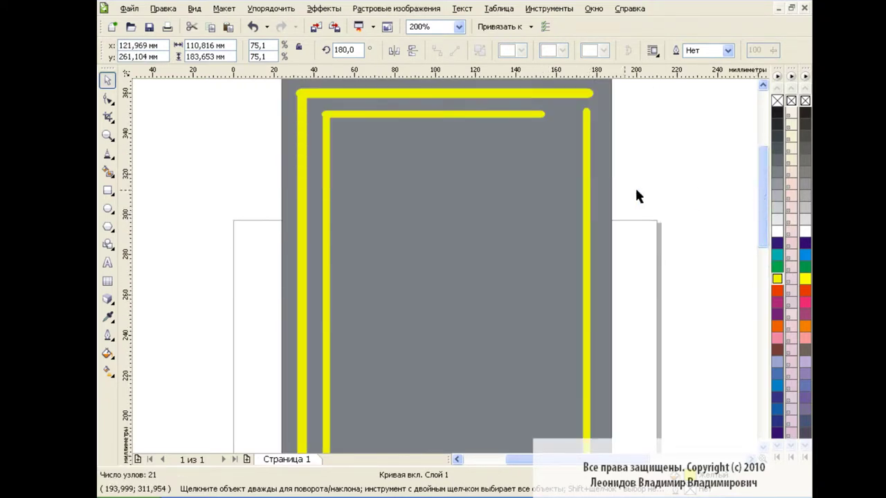
{"action": "left_click", "coordinate": [107, 189]}
Draw a small fully rounded yellow bar with no outline inside the inner frame
{"action": "left_click_drag", "start_coordinate": [177, 127], "coordinate": [229, 136]}
{"action": "key", "text": "F10"}
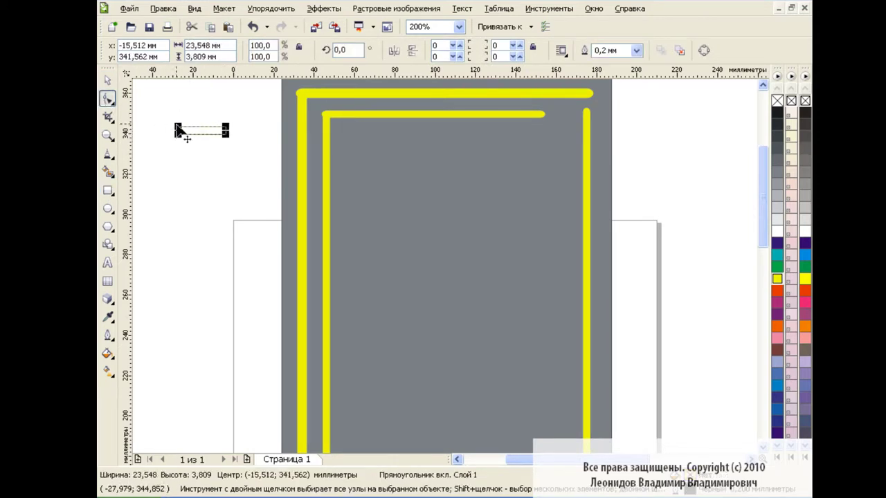
{"action": "mouse_move", "coordinate": [177, 127]}
{"action": "left_mouse_down"}
{"action": "mouse_move", "coordinate": [348, 164]}
{"action": "mouse_move", "coordinate": [346, 313]}
{"action": "left_mouse_up"}
{"action": "left_click", "coordinate": [805, 279]}
{"action": "right_click", "coordinate": [777, 101]}
{"action": "left_click", "coordinate": [107, 80]}
Duplicate the small yellow bar four times, stacking the copies down the frame's left side
{"action": "left_click", "coordinate": [211, 26]}
{"action": "left_click", "coordinate": [228, 26]}
{"action": "left_click", "coordinate": [228, 27]}
{"action": "left_click", "coordinate": [229, 26]}
{"action": "left_click", "coordinate": [216, 28]}
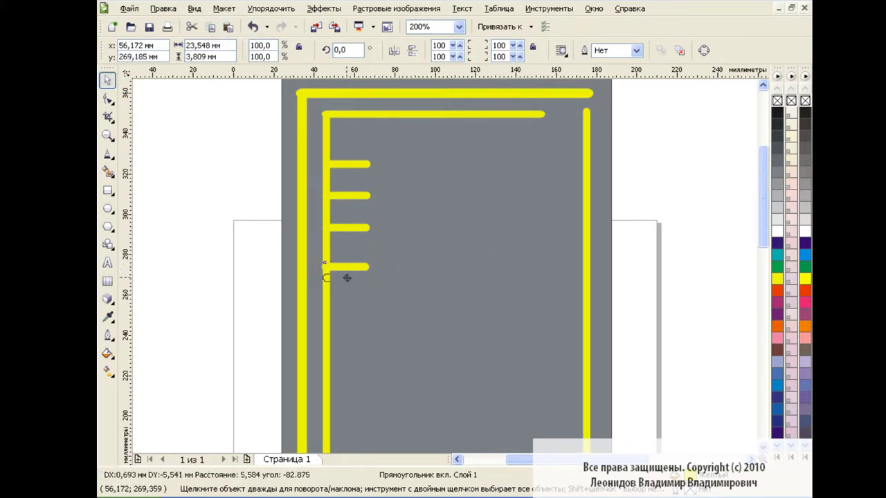
Zoom out to 100% to view the whole drawing and clear the selection
{"action": "left_click", "coordinate": [349, 268]}
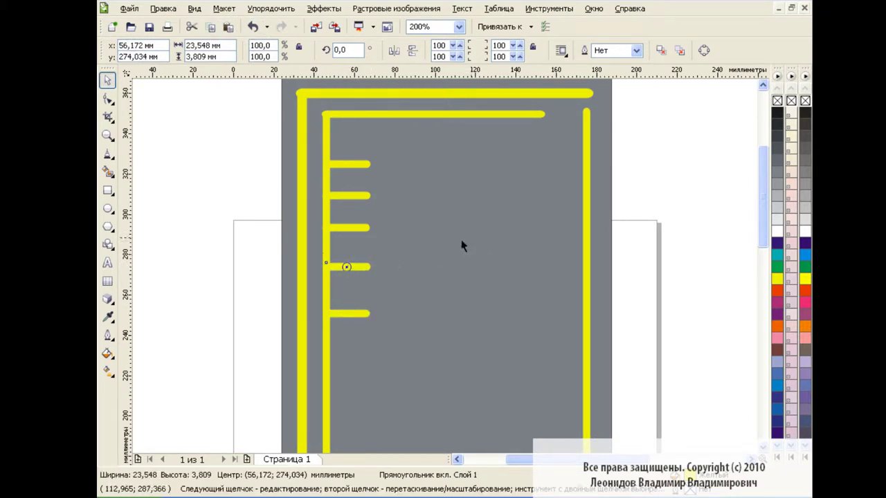
{"action": "left_click", "coordinate": [458, 26]}
{"action": "left_click", "coordinate": [432, 123]}
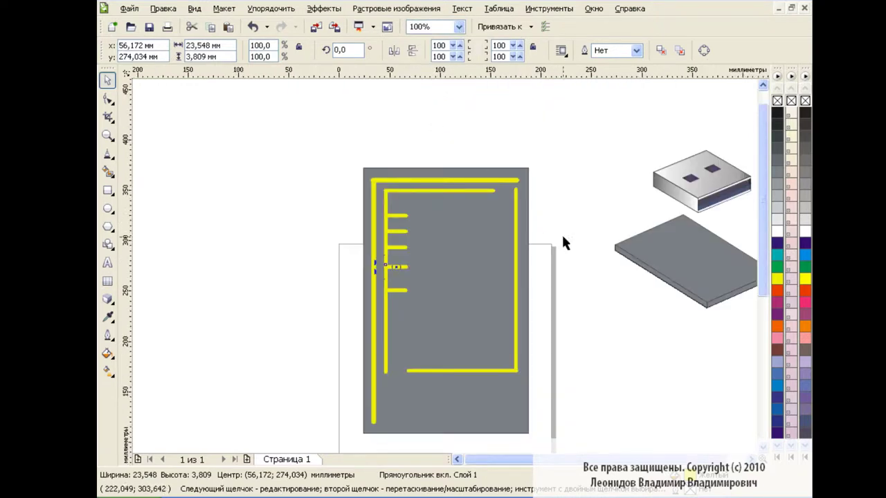
{"action": "scroll", "coordinate": [763, 187], "scroll_direction": "down", "scroll_amount": 1}
{"action": "scroll", "coordinate": [763, 186], "scroll_direction": "down", "scroll_amount": 1}
{"action": "left_click", "coordinate": [595, 259]}
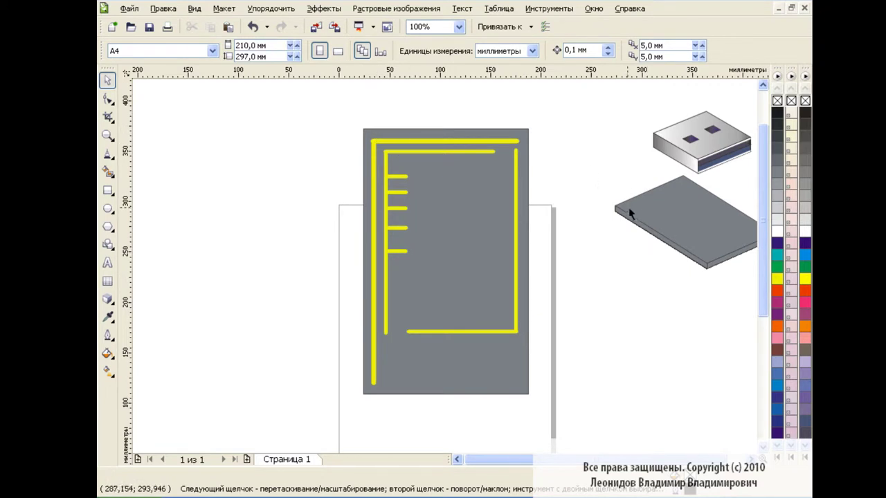
Copy the grey plate's top face and place the copy at the upper left
{"action": "key", "text": "F5"}
{"action": "mouse_move", "coordinate": [627, 206]}
{"action": "left_mouse_down"}
{"action": "mouse_move", "coordinate": [643, 200]}
{"action": "mouse_move", "coordinate": [628, 207]}
{"action": "left_mouse_up"}
{"action": "left_click", "coordinate": [685, 212]}
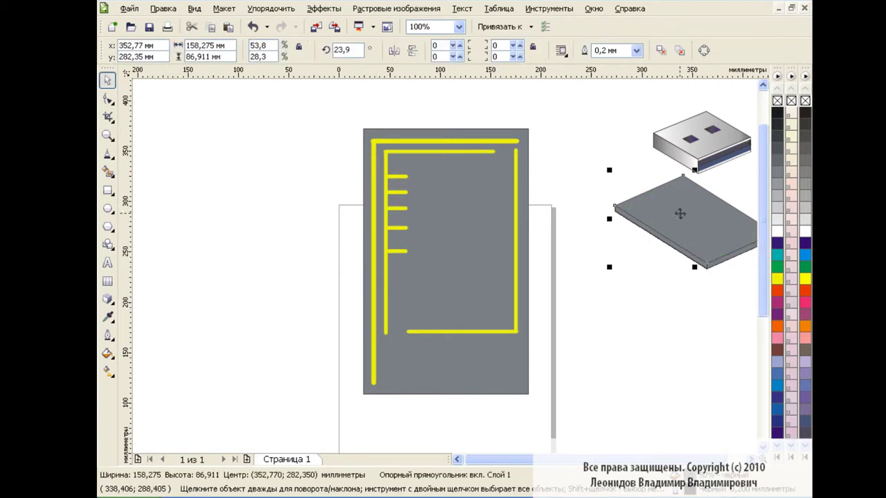
{"action": "key", "text": "ctrl+c"}
{"action": "key", "text": "ctrl+v"}
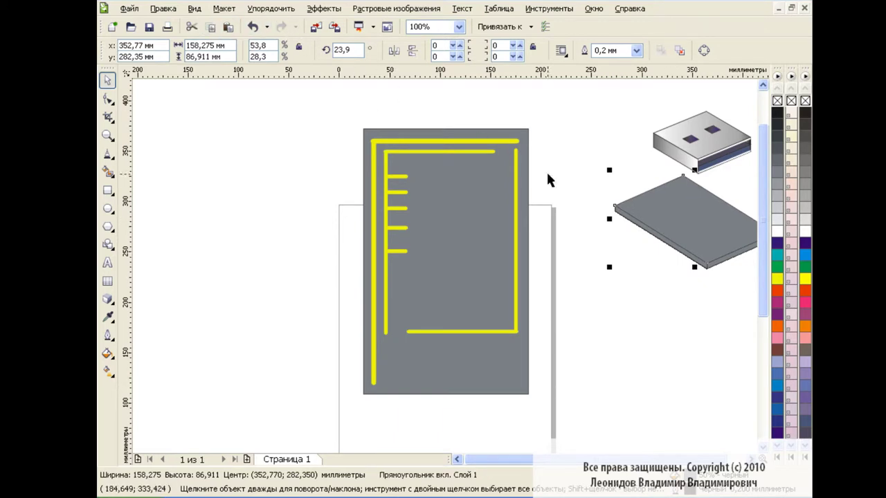
{"action": "left_click_drag", "start_coordinate": [695, 222], "coordinate": [234, 148]}
Drop a duplicate of the whole extruded plate lower down and nudge the original slightly left
{"action": "left_click", "coordinate": [674, 210]}
{"action": "left_click_drag", "start_coordinate": [588, 171], "coordinate": [719, 279]}
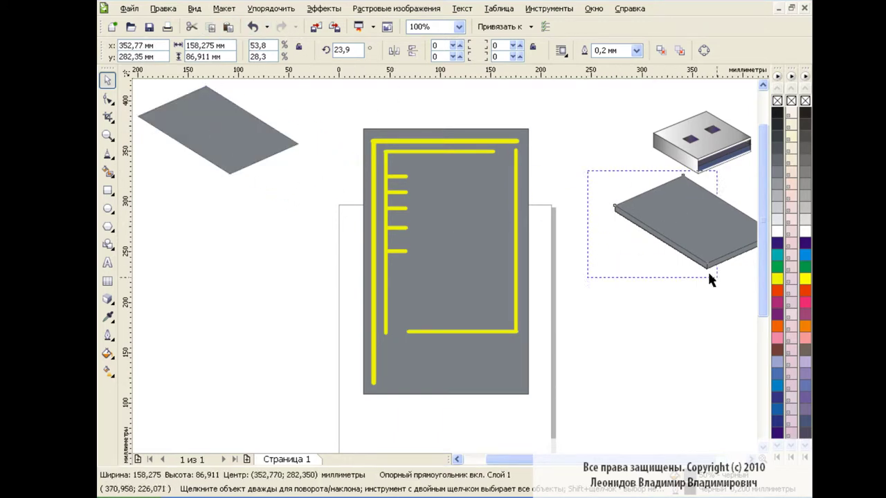
{"action": "left_click", "coordinate": [651, 241]}
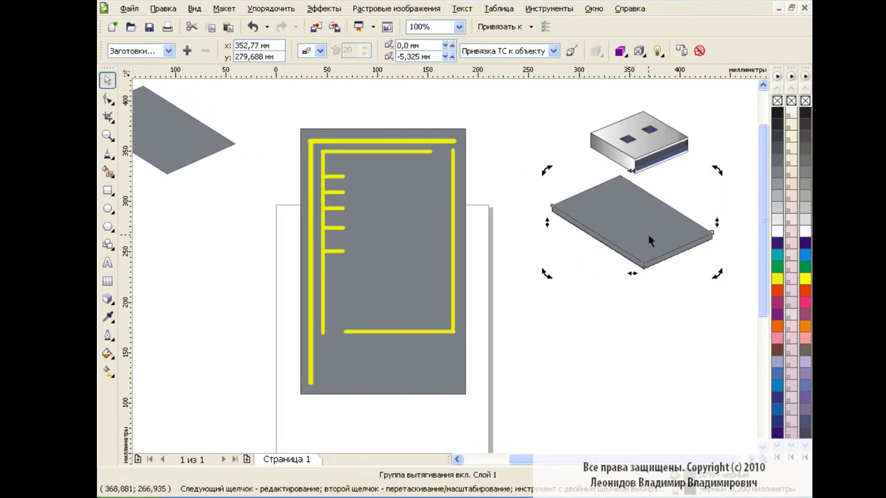
{"action": "left_click_drag", "start_coordinate": [642, 226], "coordinate": [646, 381]}
{"action": "left_click", "coordinate": [637, 238]}
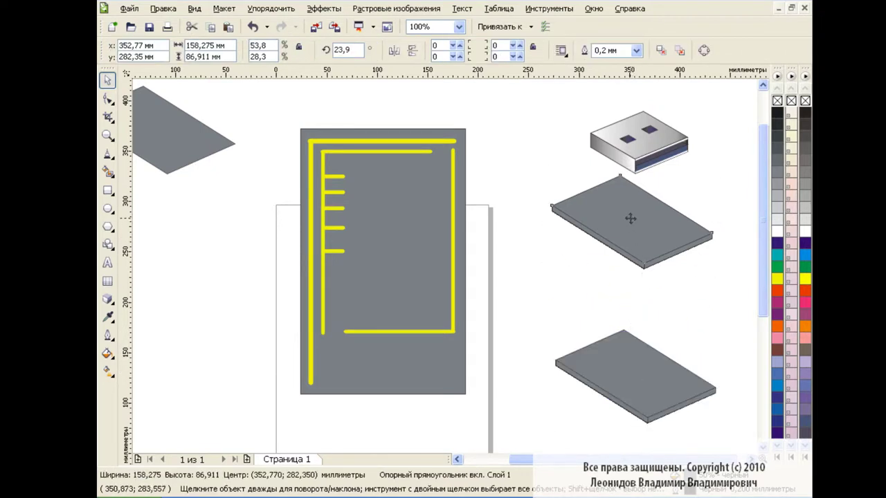
{"action": "left_click_drag", "start_coordinate": [627, 214], "coordinate": [599, 220]}
Group the grey panel with its yellow lines, shrink it to about 42%, and move it onto the plate
{"action": "left_click_drag", "start_coordinate": [288, 120], "coordinate": [481, 405]}
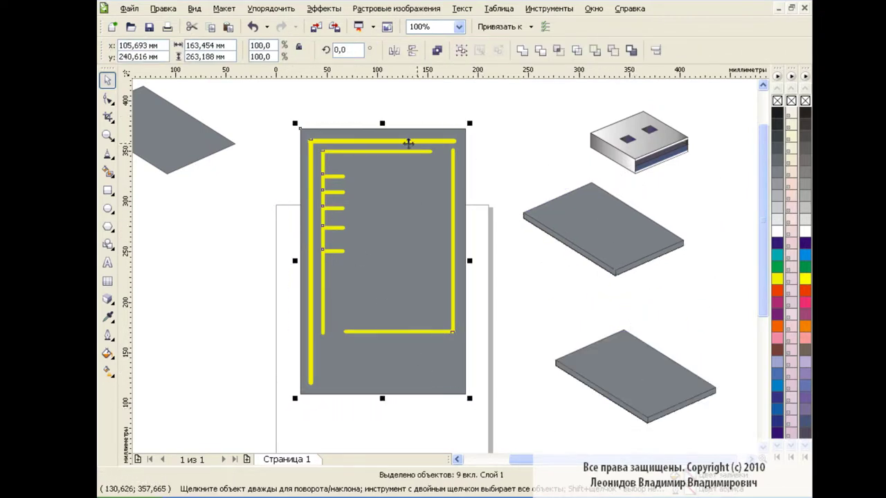
{"action": "left_click", "coordinate": [461, 51]}
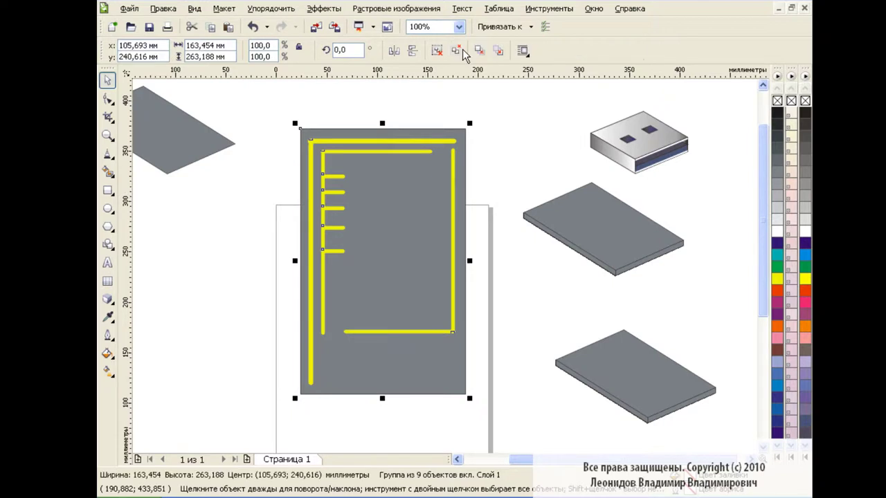
{"action": "left_click_drag", "start_coordinate": [469, 399], "coordinate": [373, 241]}
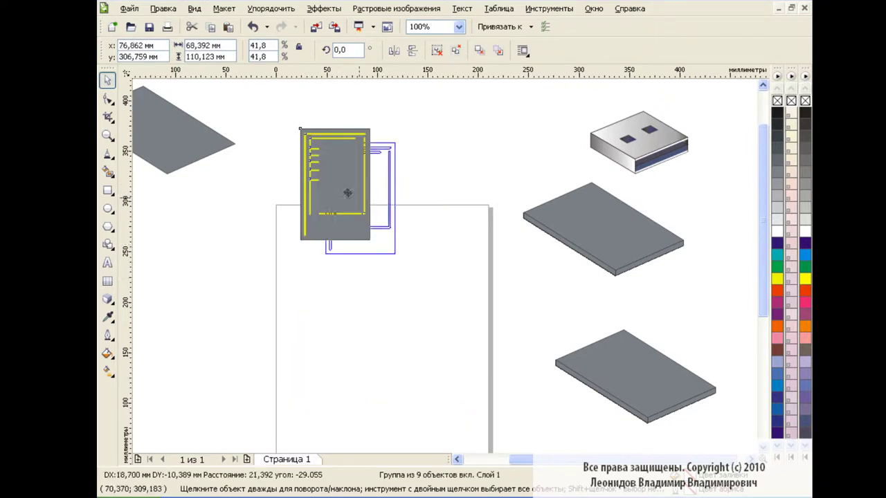
{"action": "left_click_drag", "start_coordinate": [339, 185], "coordinate": [607, 258]}
Apply perspective to the panel group so it lies flat on the plate's top face
{"action": "left_click", "coordinate": [324, 9]}
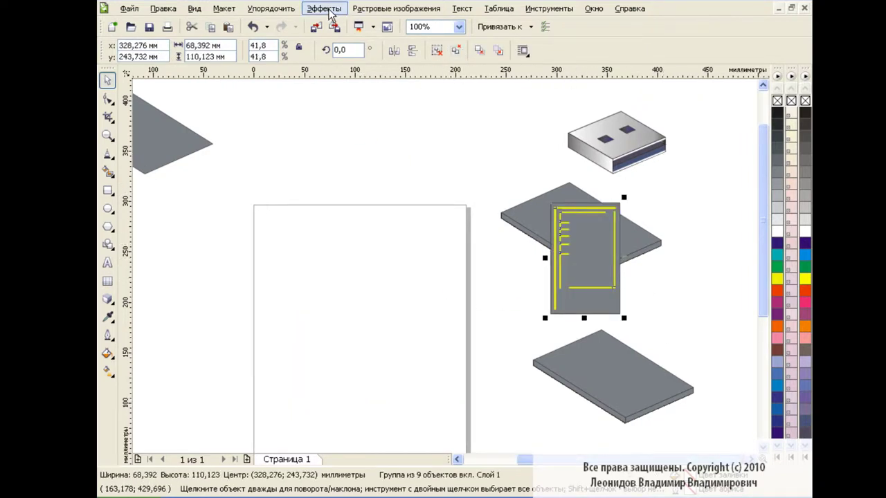
{"action": "left_click", "coordinate": [454, 189]}
{"action": "left_click_drag", "start_coordinate": [551, 205], "coordinate": [512, 215]}
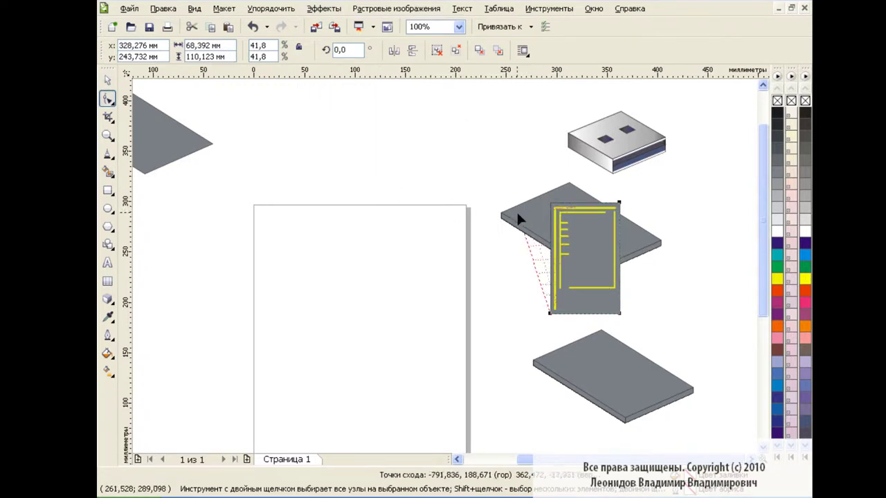
{"action": "left_click_drag", "start_coordinate": [620, 206], "coordinate": [572, 196]}
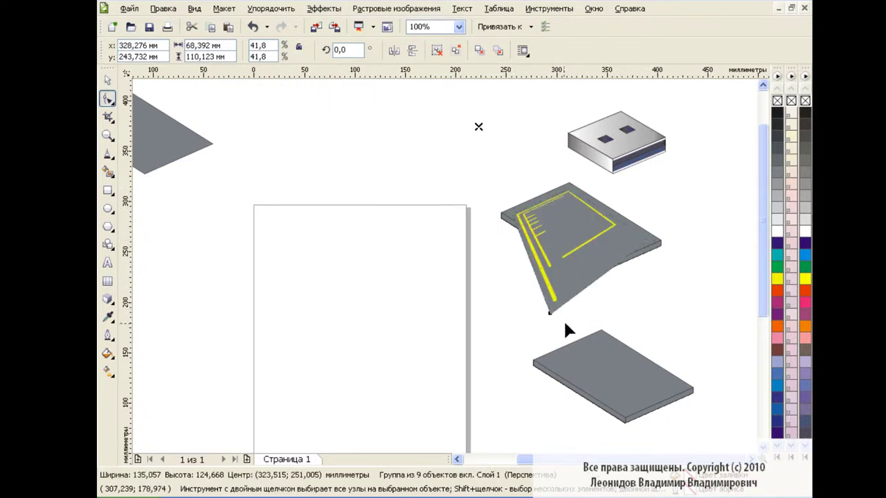
{"action": "left_click_drag", "start_coordinate": [552, 312], "coordinate": [600, 273]}
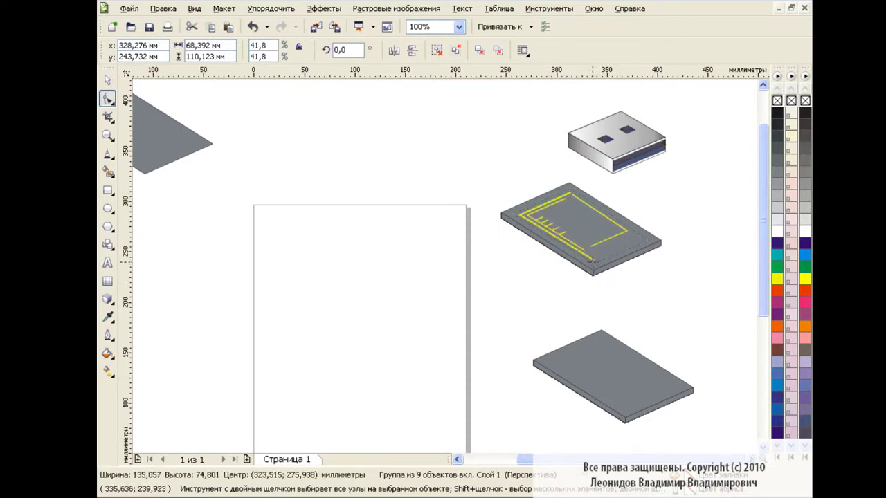
{"action": "left_click_drag", "start_coordinate": [646, 241], "coordinate": [652, 241]}
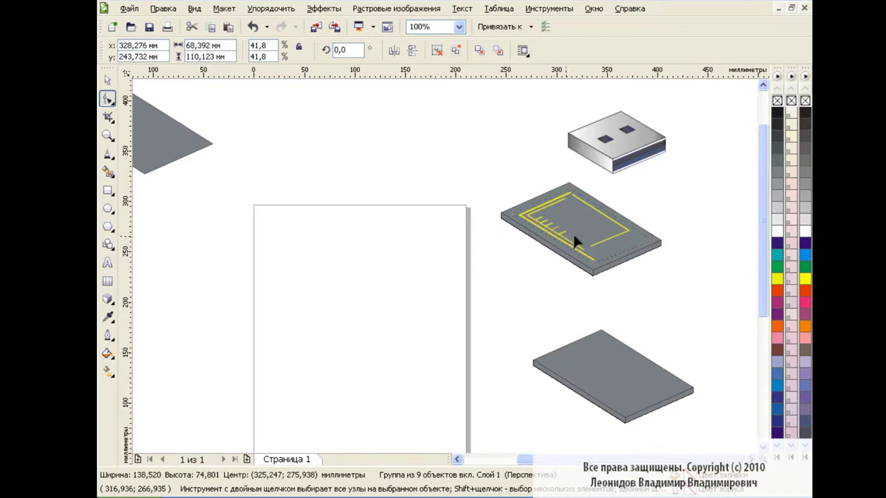
{"action": "key", "text": "space"}
{"action": "left_click", "coordinate": [508, 296]}
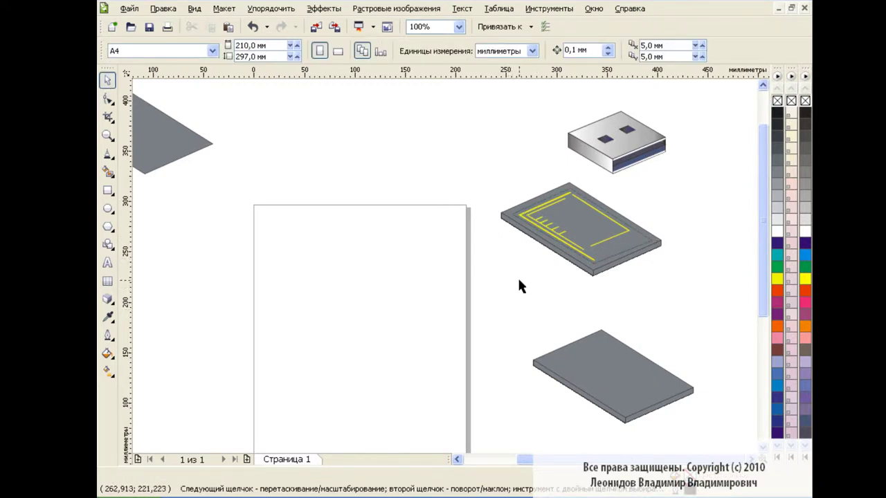
Zoom to 200% on the circuit board and paste in a copy of the grey plate
{"action": "left_click_drag", "start_coordinate": [493, 176], "coordinate": [679, 299]}
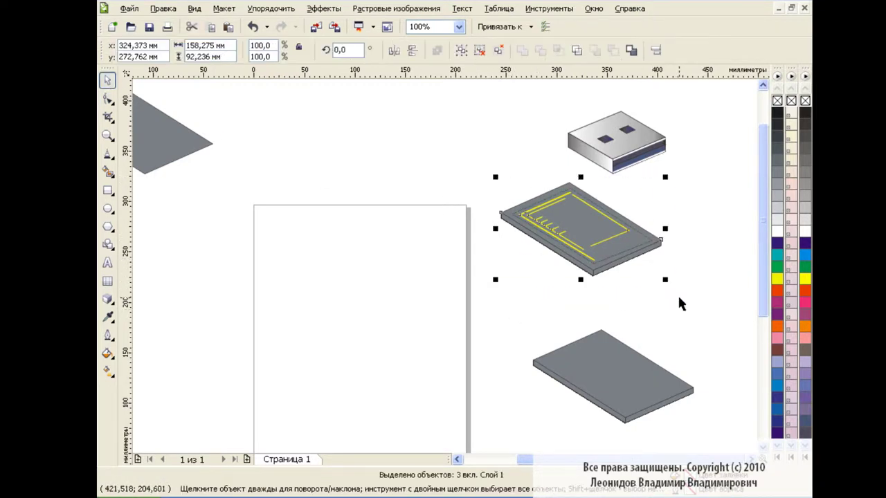
{"action": "left_click", "coordinate": [459, 26]}
{"action": "left_click", "coordinate": [429, 114]}
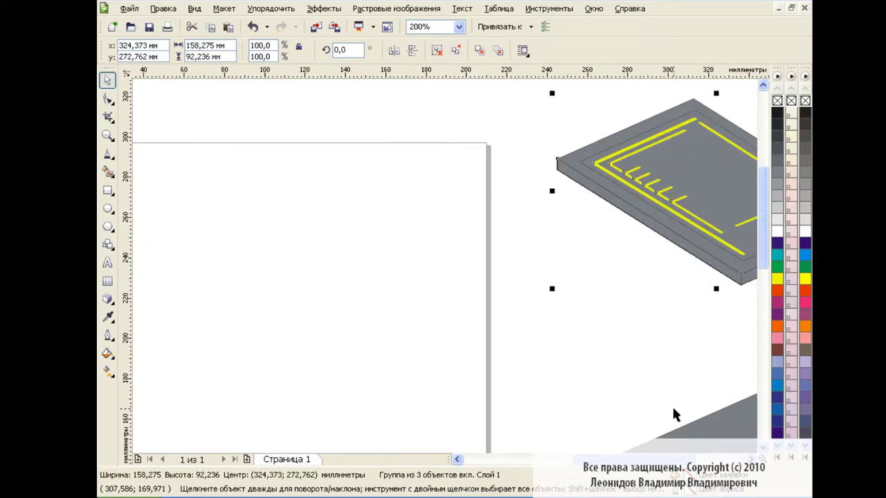
{"action": "scroll", "coordinate": [675, 414], "scroll_direction": "right", "scroll_amount": 1}
{"action": "scroll", "coordinate": [644, 347], "scroll_direction": "right", "scroll_amount": 1}
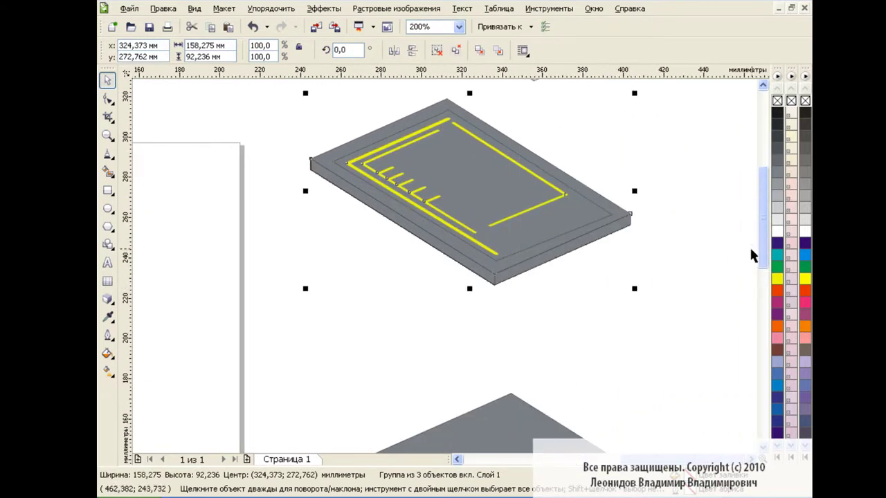
{"action": "scroll", "coordinate": [753, 254], "scroll_direction": "up", "scroll_amount": 1}
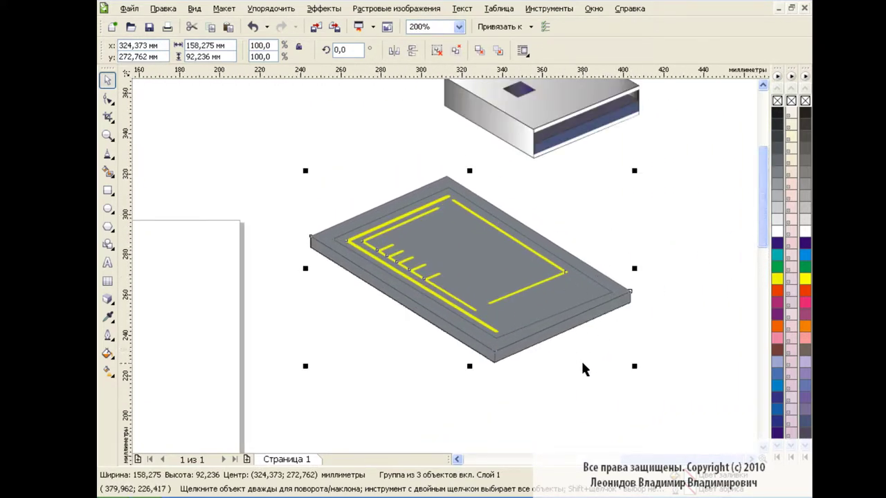
{"action": "left_click", "coordinate": [552, 399]}
{"action": "scroll", "coordinate": [756, 280], "scroll_direction": "down", "scroll_amount": 3}
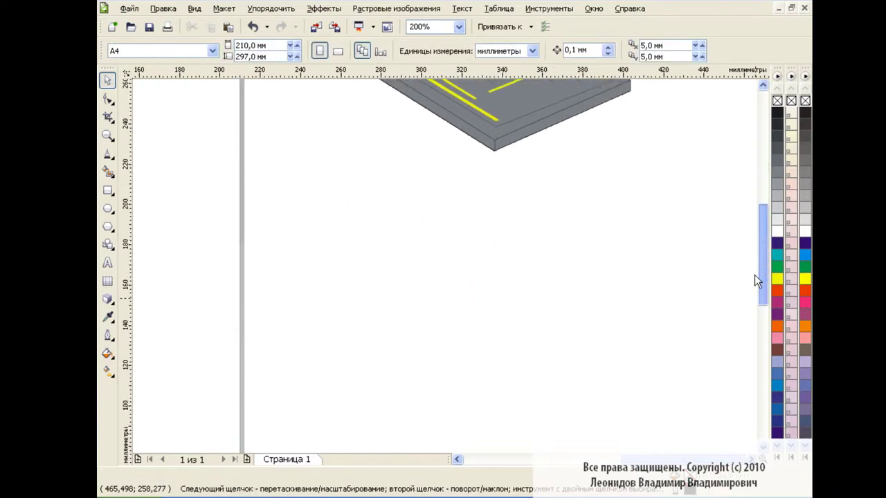
{"action": "scroll", "coordinate": [756, 280], "scroll_direction": "down", "scroll_amount": 1}
{"action": "key", "text": "ctrl+v"}
Size the pasted block onto the board and fill it 90% black
{"action": "left_click_drag", "start_coordinate": [696, 378], "coordinate": [462, 243]}
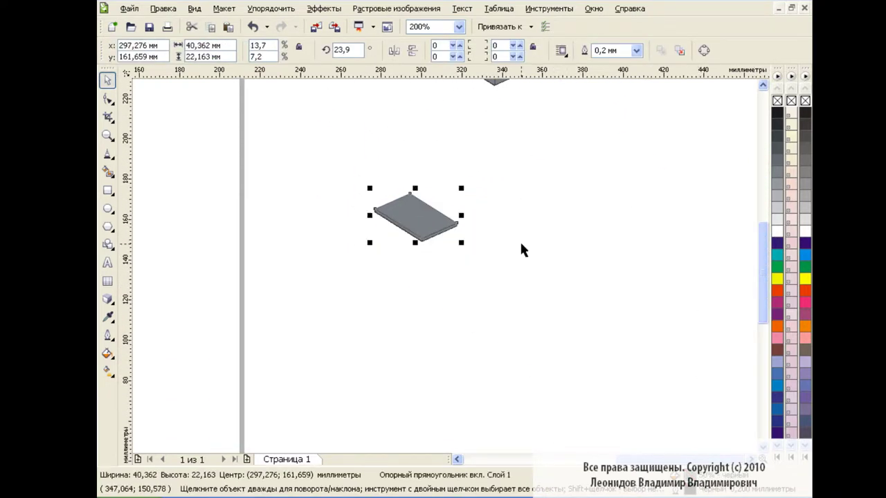
{"action": "scroll", "coordinate": [759, 278], "scroll_direction": "up", "scroll_amount": 1}
{"action": "scroll", "coordinate": [759, 278], "scroll_direction": "up", "scroll_amount": 2}
{"action": "left_click_drag", "start_coordinate": [448, 231], "coordinate": [443, 190]}
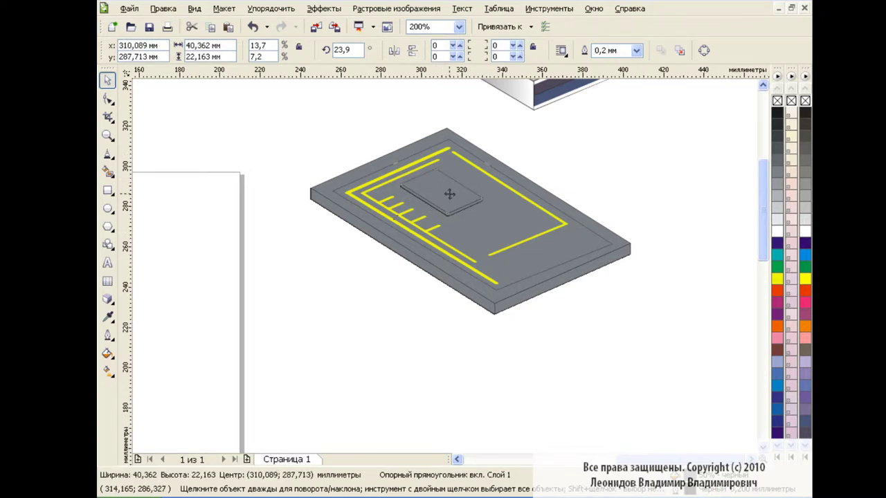
{"action": "left_click_drag", "start_coordinate": [486, 218], "coordinate": [530, 245]}
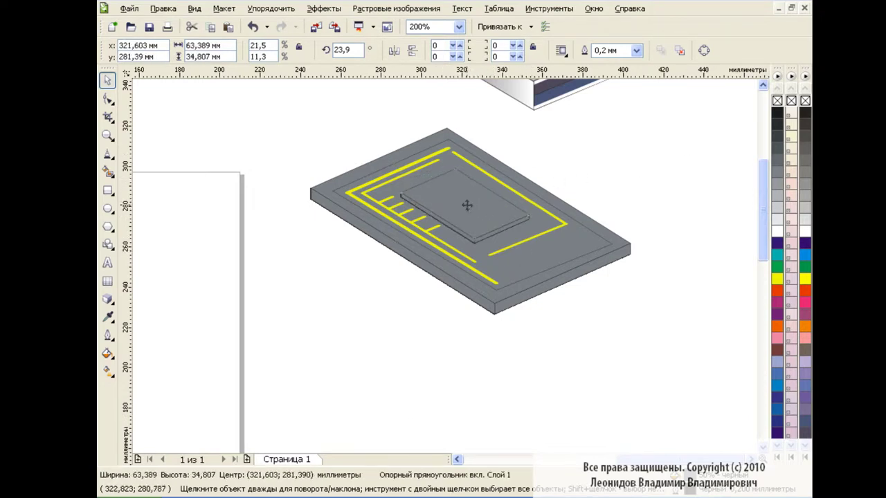
{"action": "left_click_drag", "start_coordinate": [467, 200], "coordinate": [456, 198]}
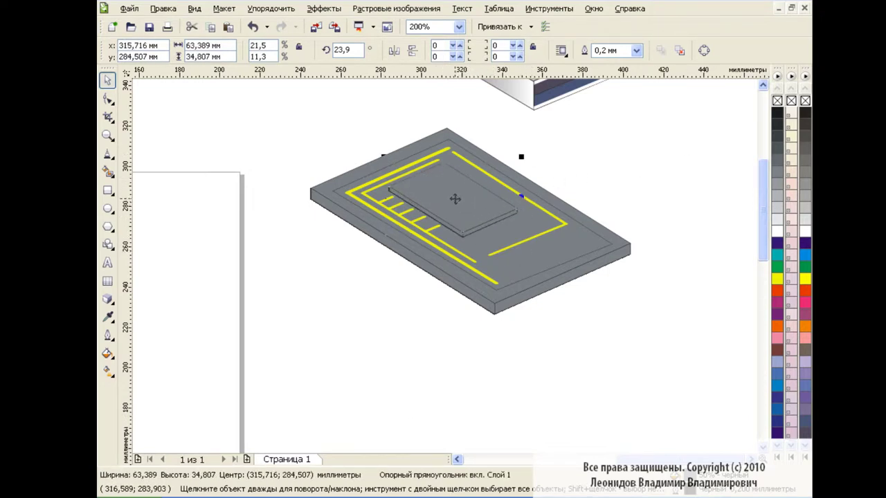
{"action": "left_click", "coordinate": [779, 131]}
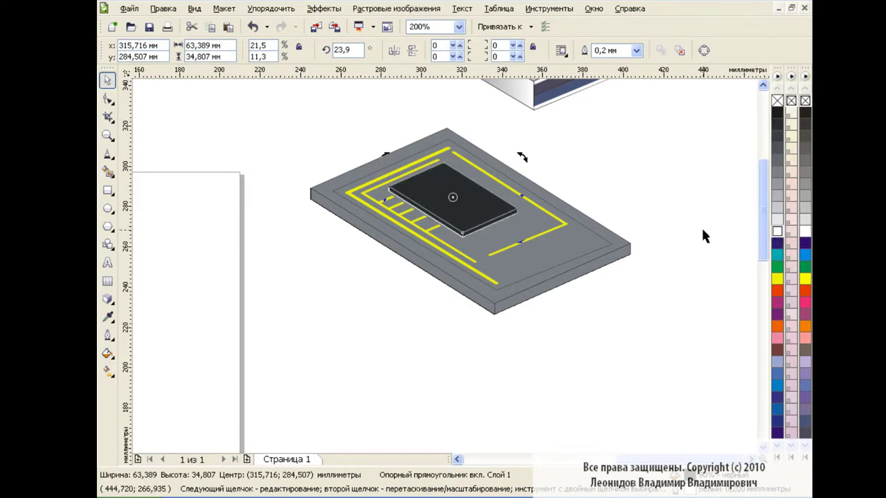
Select the whole board assembly and scale it up to 294.371 mm wide
{"action": "left_click", "coordinate": [654, 195]}
{"action": "mouse_move", "coordinate": [279, 136]}
{"action": "left_mouse_down"}
{"action": "mouse_move", "coordinate": [655, 338]}
{"action": "mouse_move", "coordinate": [682, 378]}
{"action": "mouse_move", "coordinate": [673, 369]}
{"action": "left_mouse_up"}
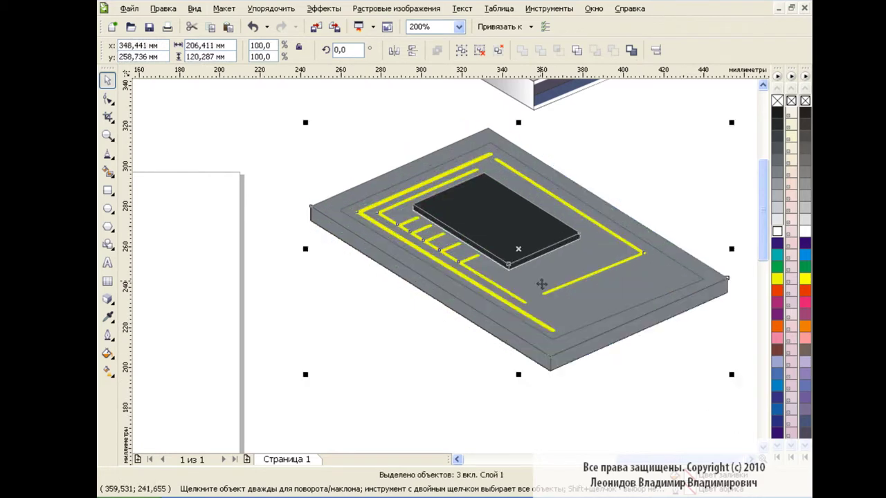
{"action": "left_click_drag", "start_coordinate": [519, 245], "coordinate": [353, 194]}
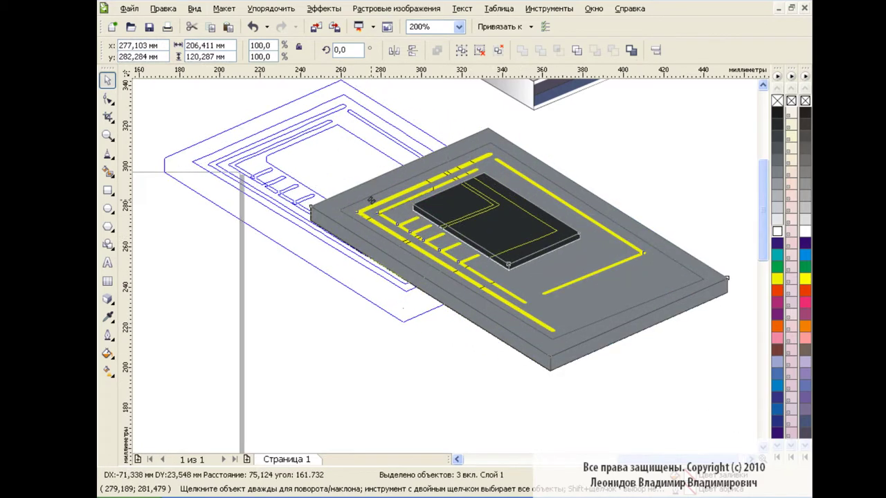
{"action": "left_click_drag", "start_coordinate": [567, 320], "coordinate": [735, 448]}
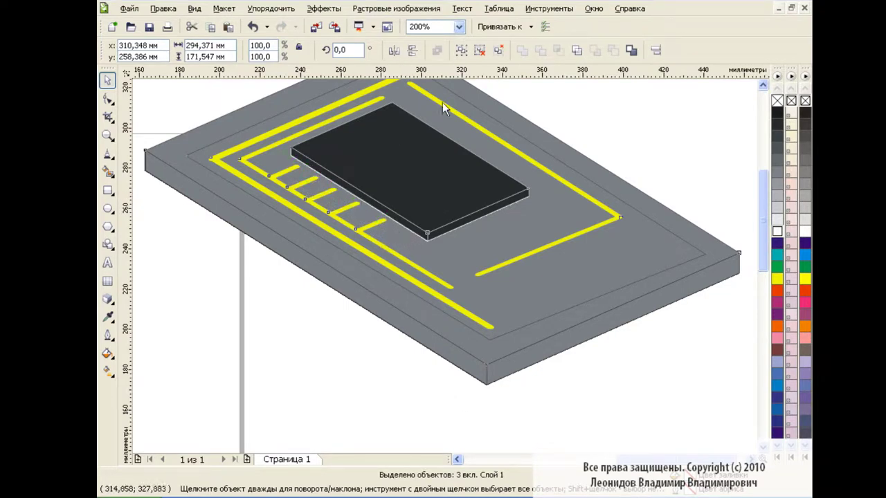
Draw a small freehand pin shape with no outline and move it onto the first yellow stripe
{"action": "left_click", "coordinate": [108, 154]}
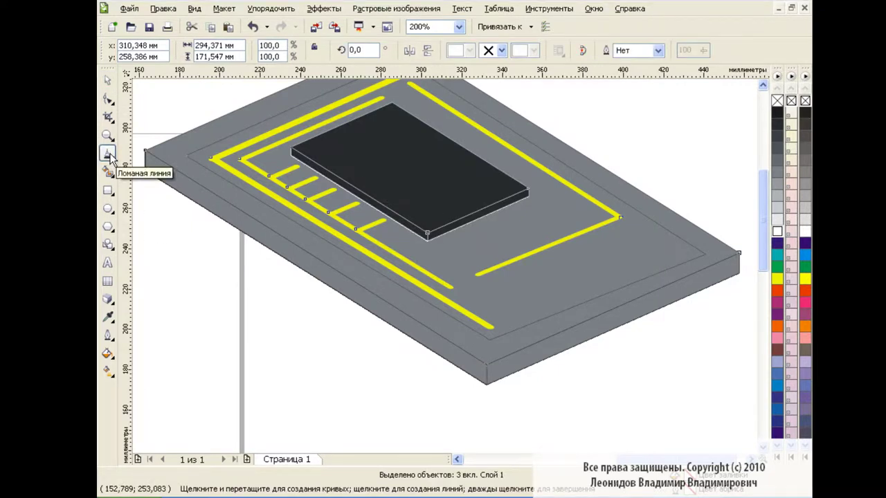
{"action": "mouse_move", "coordinate": [206, 320]}
{"action": "left_mouse_down"}
{"action": "mouse_move", "coordinate": [229, 305]}
{"action": "mouse_move", "coordinate": [219, 313]}
{"action": "left_mouse_up"}
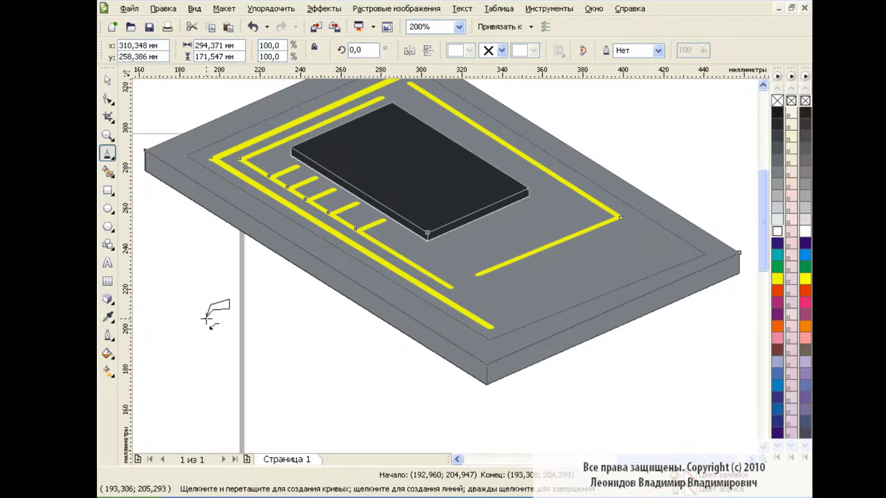
{"action": "left_click_drag", "start_coordinate": [211, 324], "coordinate": [209, 321]}
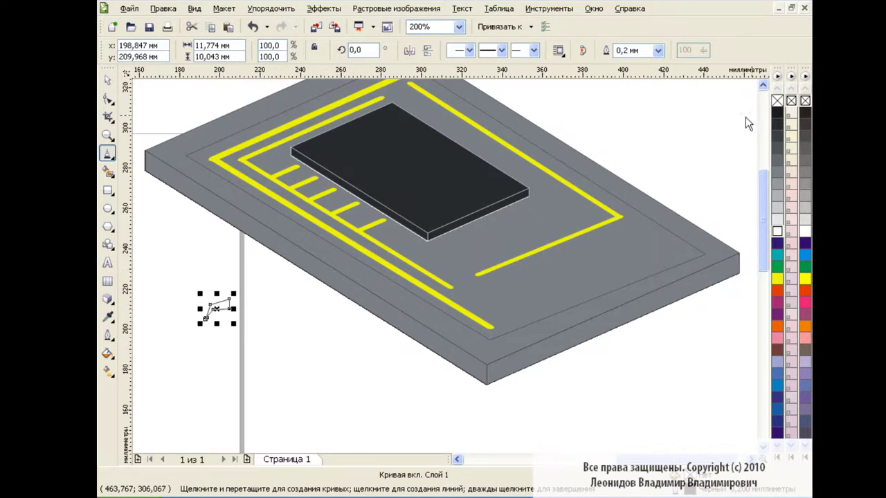
{"action": "right_click", "coordinate": [778, 101]}
{"action": "mouse_move", "coordinate": [217, 308]}
{"action": "left_mouse_down"}
{"action": "mouse_move", "coordinate": [271, 194]}
{"action": "mouse_move", "coordinate": [294, 164]}
{"action": "mouse_move", "coordinate": [307, 175]}
{"action": "mouse_move", "coordinate": [296, 159]}
{"action": "left_mouse_up"}
Zoom to 400%, narrow the pin slightly and align it against the chip's edge
{"action": "left_click", "coordinate": [458, 26]}
{"action": "left_click", "coordinate": [416, 139]}
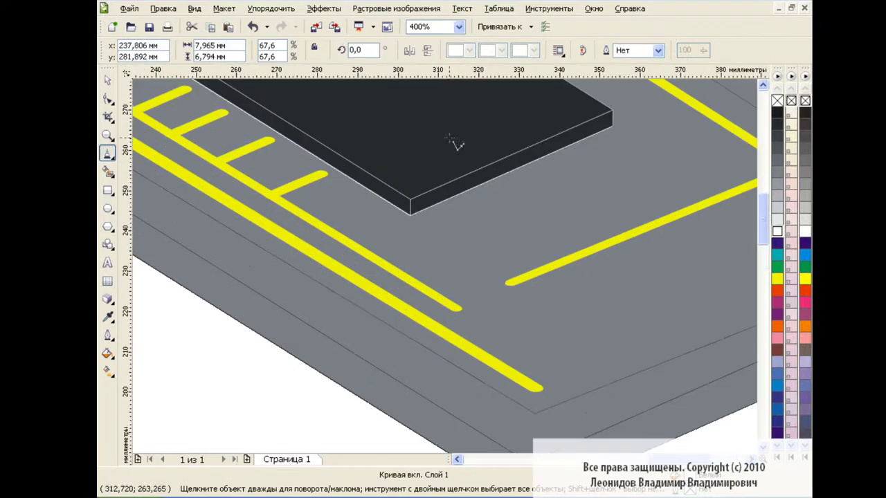
{"action": "scroll", "coordinate": [618, 327], "scroll_direction": "left", "scroll_amount": 5}
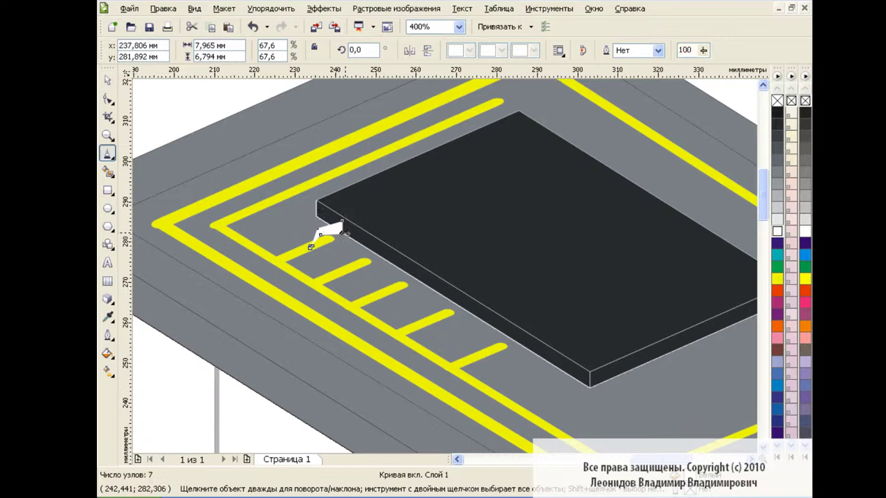
{"action": "mouse_move", "coordinate": [346, 233]}
{"action": "left_mouse_down"}
{"action": "mouse_move", "coordinate": [319, 237]}
{"action": "mouse_move", "coordinate": [398, 278]}
{"action": "left_mouse_up"}
{"action": "key", "text": "space"}
{"action": "left_click", "coordinate": [306, 232]}
{"action": "left_click", "coordinate": [315, 241], "text": "ctrl"}
Duplicate the pin onto the remaining stripes, including the fourth and fifth, then zoom to 100%
{"action": "left_click", "coordinate": [227, 26]}
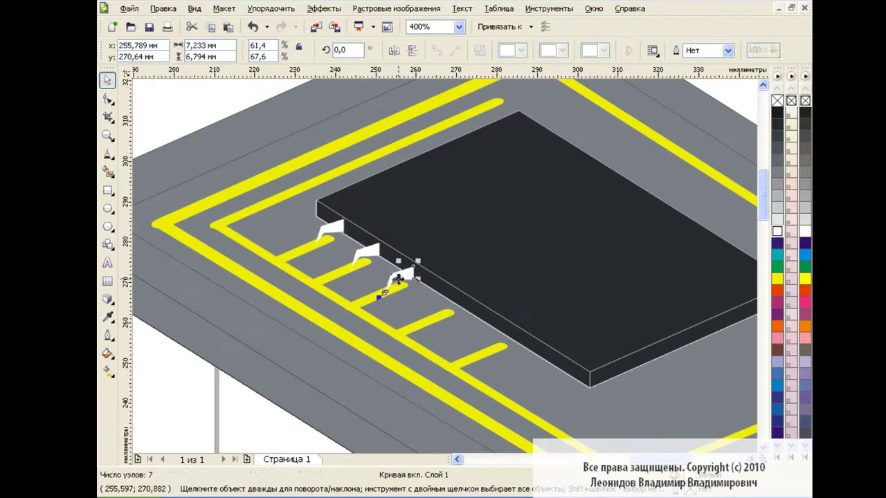
{"action": "left_click", "coordinate": [228, 26]}
{"action": "left_click_drag", "start_coordinate": [329, 232], "coordinate": [447, 307]}
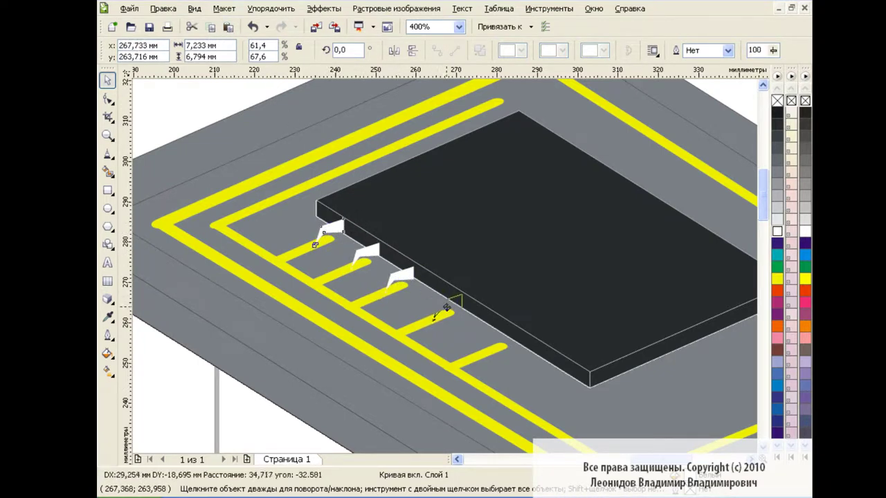
{"action": "left_click", "coordinate": [228, 26]}
{"action": "left_click_drag", "start_coordinate": [328, 229], "coordinate": [501, 337]}
{"action": "left_click", "coordinate": [458, 26]}
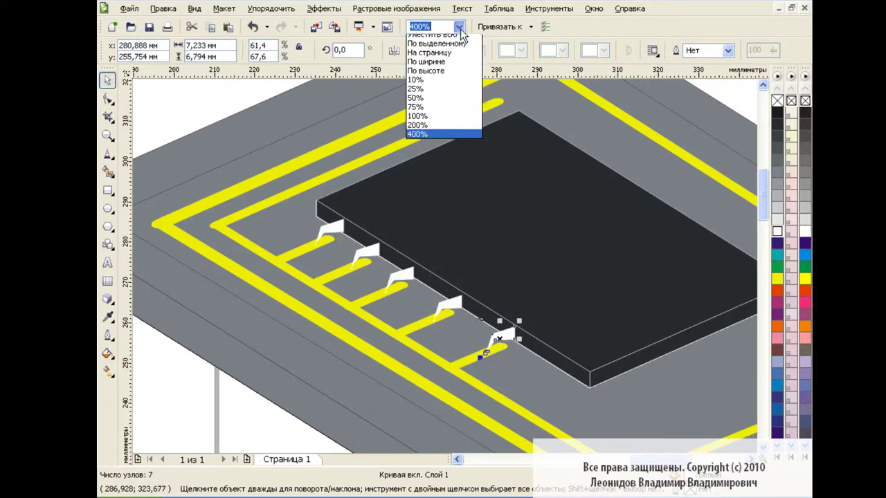
{"action": "left_click", "coordinate": [431, 124]}
Group the eight board parts with Ctrl+G and move the group left
{"action": "left_click", "coordinate": [631, 348]}
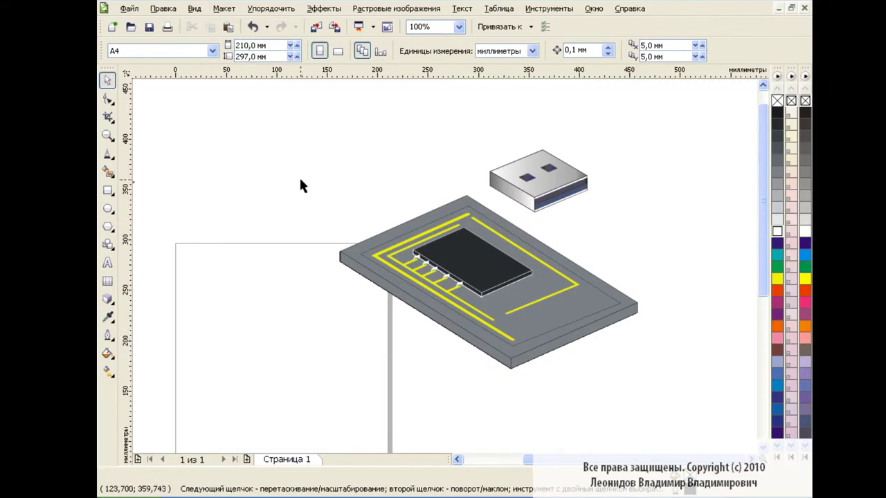
{"action": "left_click_drag", "start_coordinate": [302, 185], "coordinate": [678, 408]}
{"action": "key", "text": "ctrl+g"}
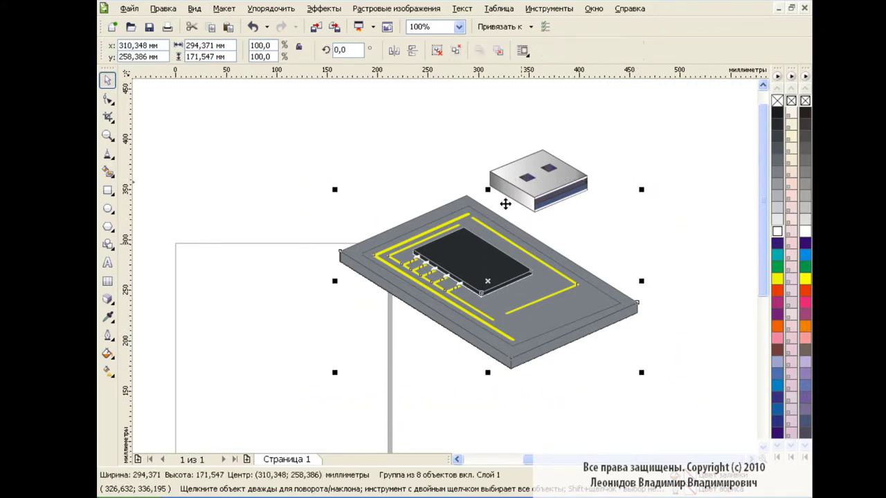
{"action": "left_click_drag", "start_coordinate": [505, 200], "coordinate": [524, 259]}
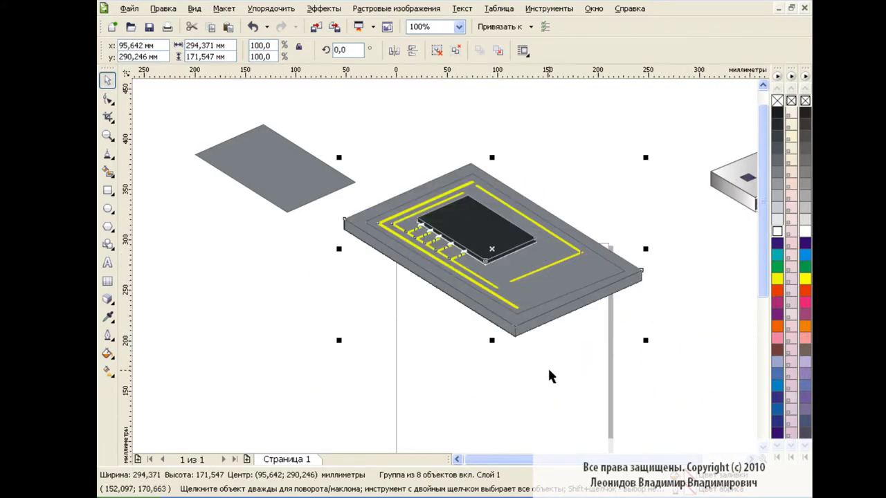
{"action": "left_click", "coordinate": [548, 367]}
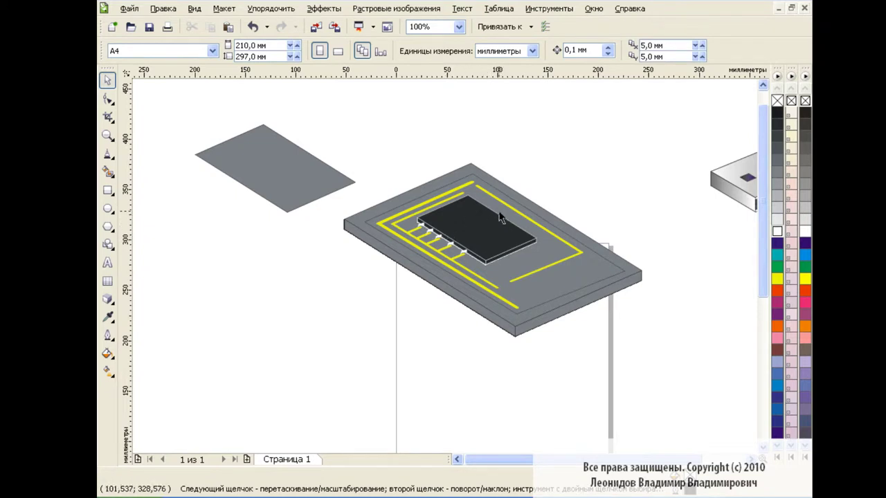
Add white 'USB' text, sized to sit on top of the board
{"action": "left_click", "coordinate": [107, 264]}
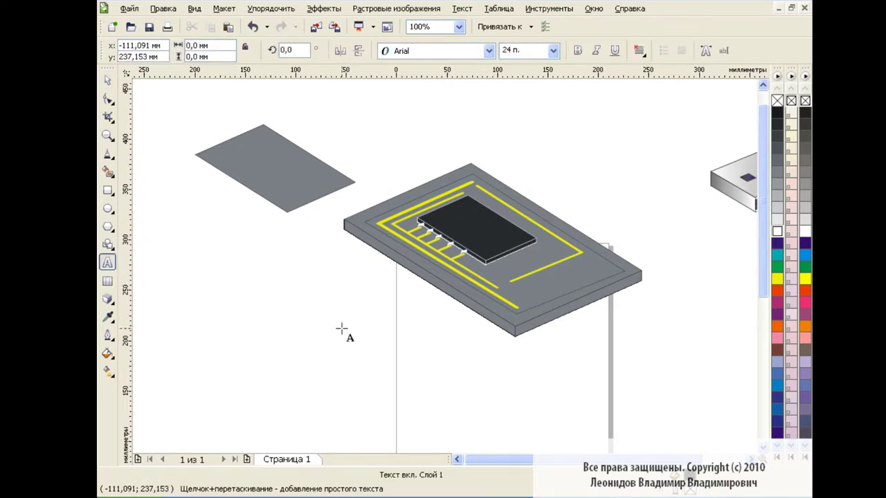
{"action": "type", "text": "USB"}
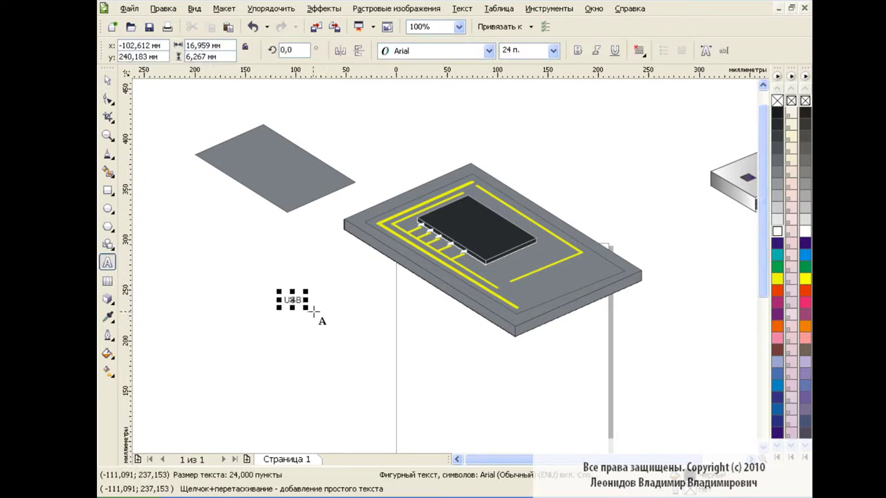
{"action": "left_click_drag", "start_coordinate": [308, 309], "coordinate": [379, 335]}
{"action": "left_click_drag", "start_coordinate": [329, 315], "coordinate": [507, 246]}
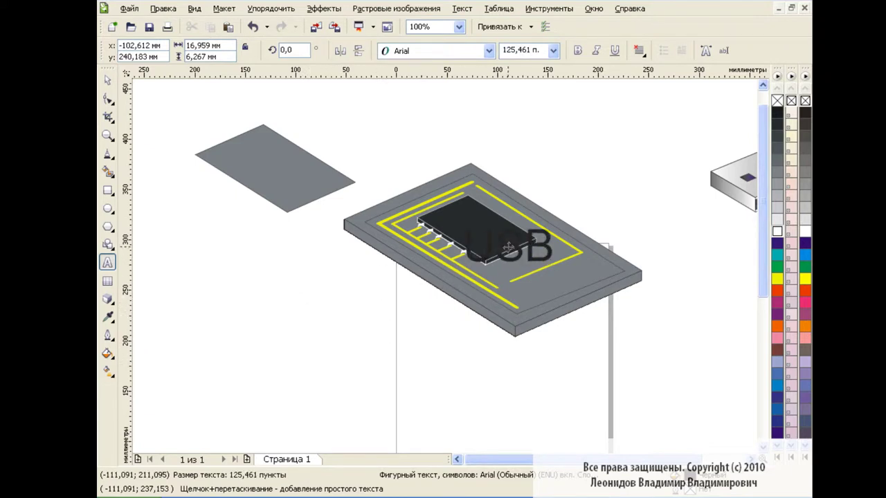
{"action": "left_click", "coordinate": [778, 231]}
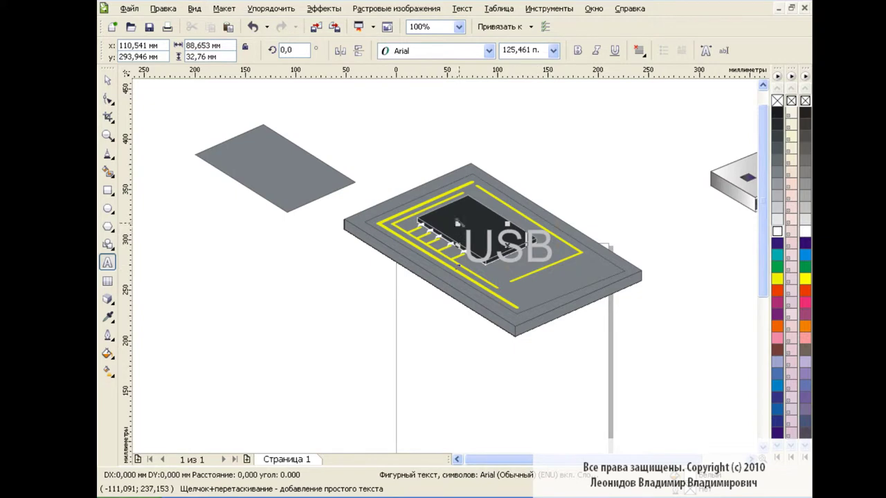
{"action": "left_click_drag", "start_coordinate": [457, 222], "coordinate": [484, 234]}
Apply a perspective effect to the USB text, dragging its nodes to match the board's angle at 200% zoom
{"action": "left_click", "coordinate": [324, 8]}
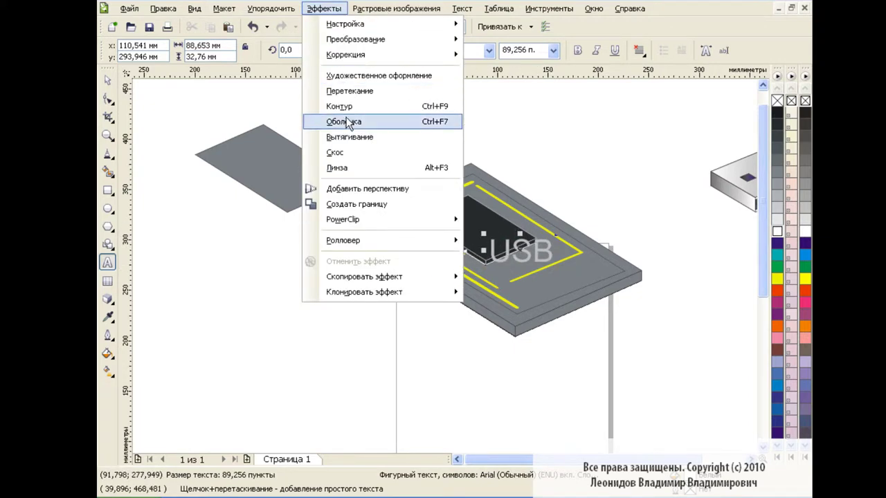
{"action": "left_click", "coordinate": [347, 123]}
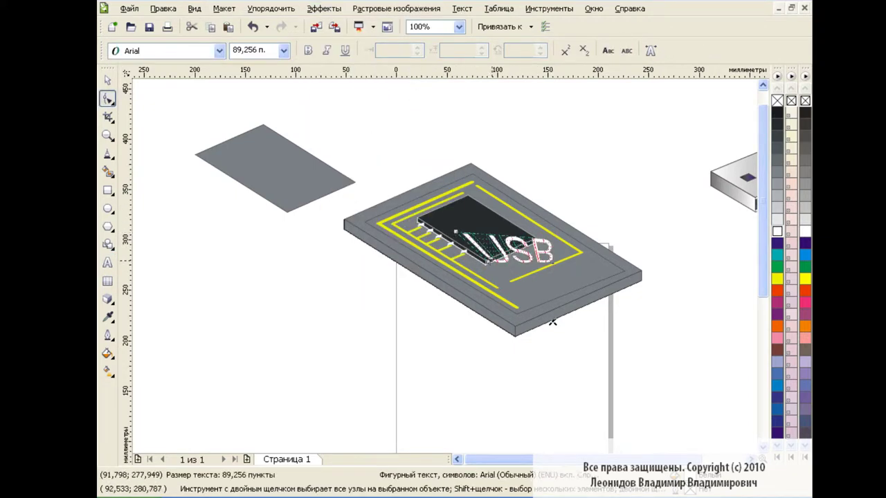
{"action": "mouse_move", "coordinate": [488, 264]}
{"action": "left_mouse_down"}
{"action": "mouse_move", "coordinate": [493, 220]}
{"action": "mouse_move", "coordinate": [516, 242]}
{"action": "left_mouse_up"}
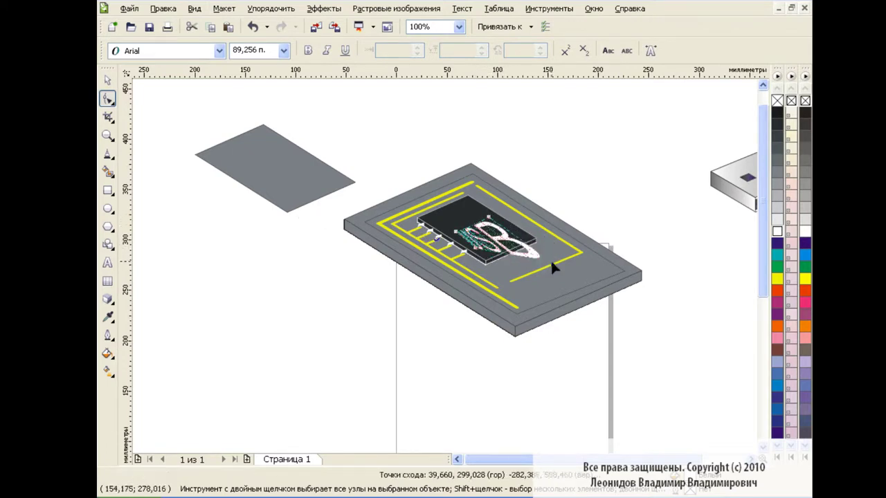
{"action": "left_click", "coordinate": [459, 27]}
{"action": "left_click", "coordinate": [431, 60]}
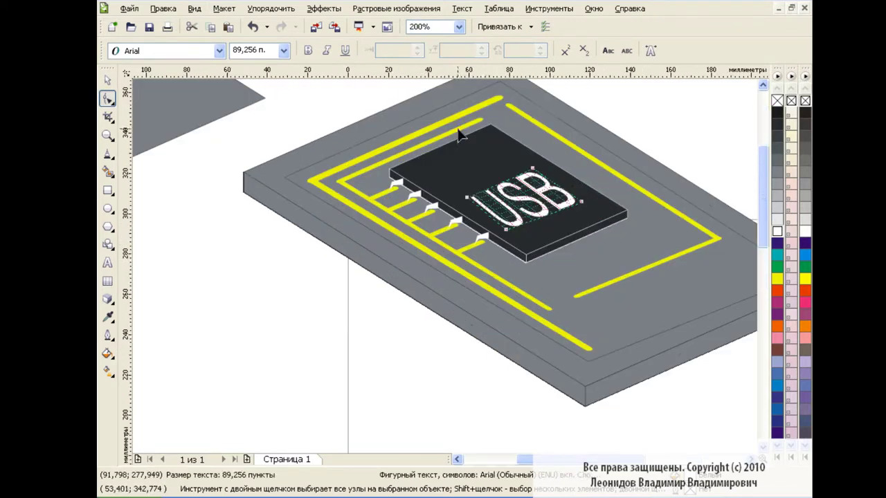
{"action": "left_click_drag", "start_coordinate": [513, 236], "coordinate": [471, 206]}
{"action": "left_click_drag", "start_coordinate": [514, 236], "coordinate": [514, 231]}
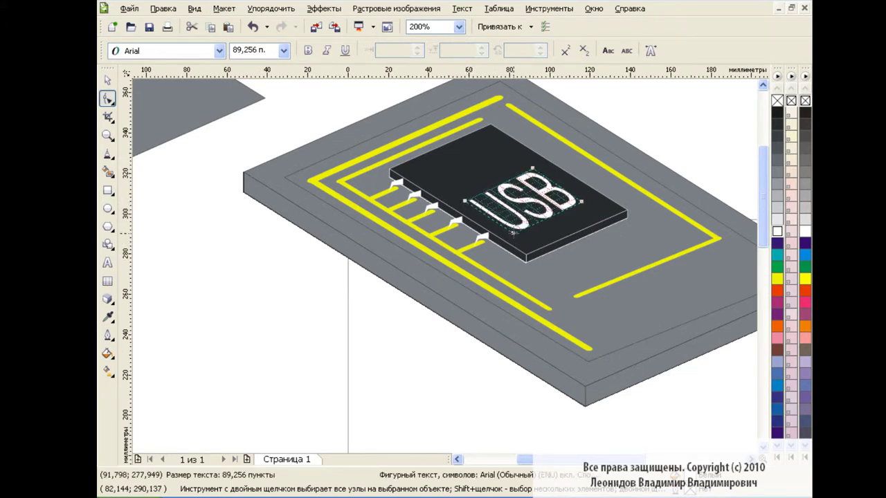
{"action": "key", "text": "space"}
{"action": "left_click", "coordinate": [290, 301]}
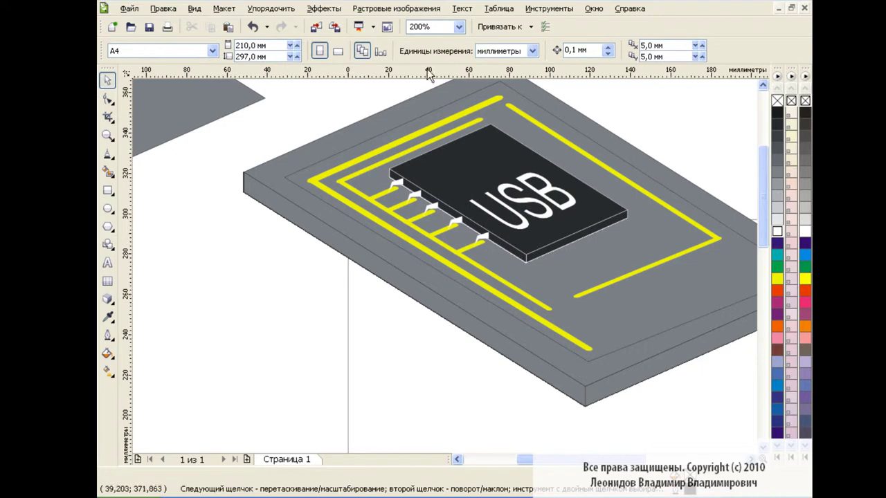
{"action": "left_click", "coordinate": [458, 26]}
{"action": "left_click", "coordinate": [439, 112]}
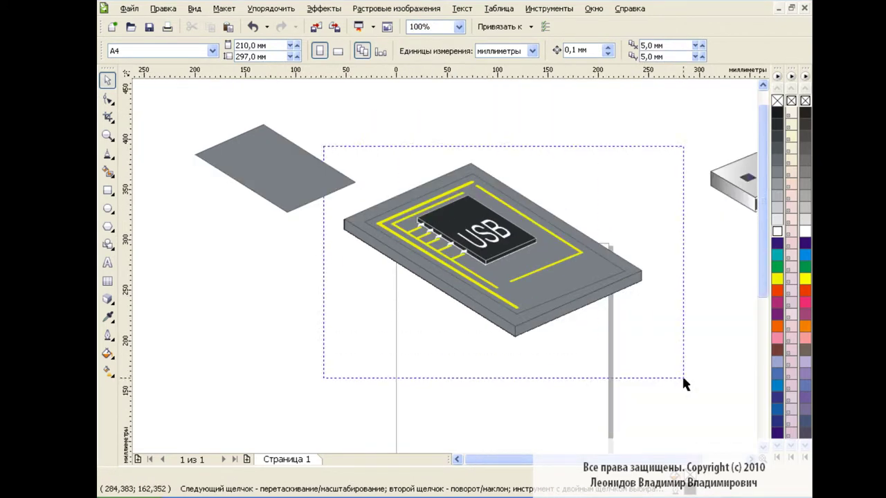
Fill the grey parallelogram white and scale it to surround the board and plug
{"action": "left_click_drag", "start_coordinate": [323, 146], "coordinate": [681, 377]}
{"action": "left_click", "coordinate": [563, 381]}
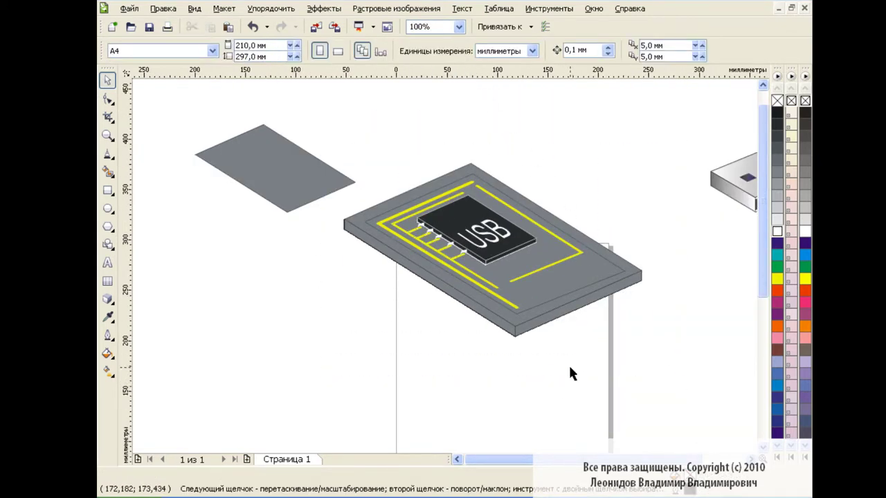
{"action": "key", "text": "ctrl+z"}
{"action": "left_click", "coordinate": [282, 164]}
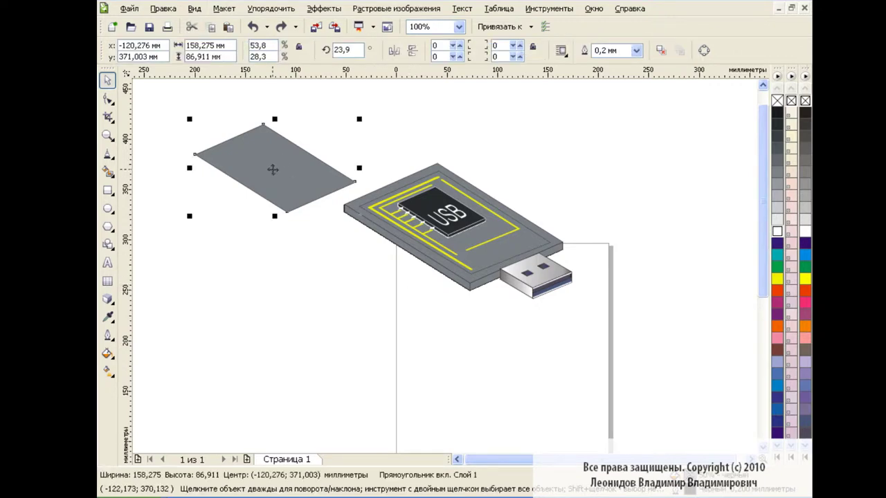
{"action": "left_click", "coordinate": [779, 235]}
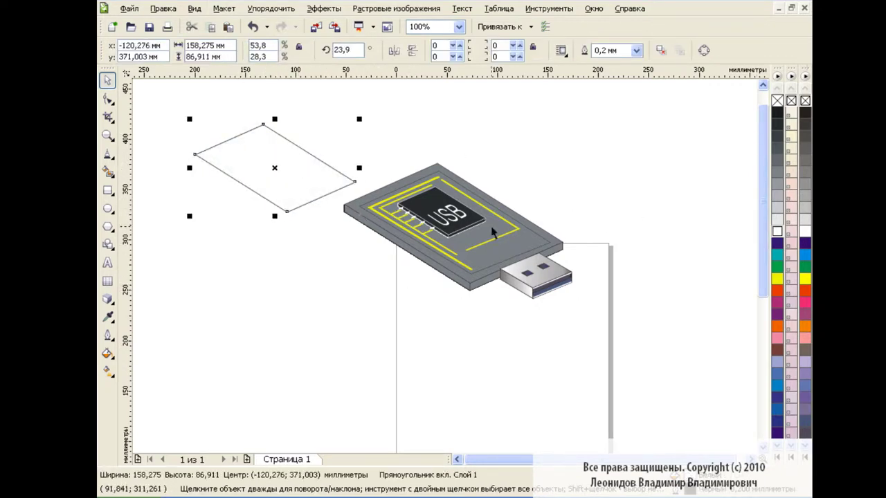
{"action": "left_click_drag", "start_coordinate": [493, 233], "coordinate": [596, 290]}
{"action": "left_click", "coordinate": [295, 183]}
{"action": "mouse_move", "coordinate": [358, 213]}
{"action": "left_mouse_down"}
{"action": "mouse_move", "coordinate": [574, 360]}
{"action": "mouse_move", "coordinate": [574, 332]}
{"action": "left_mouse_up"}
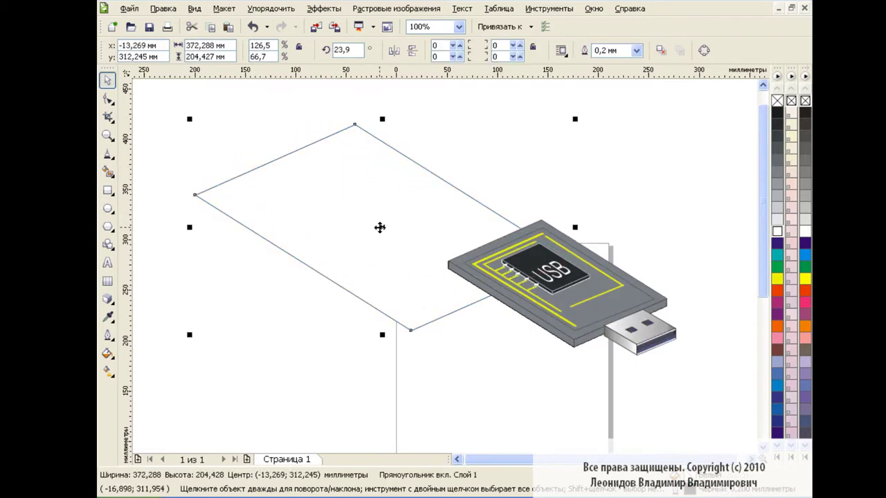
{"action": "left_click_drag", "start_coordinate": [380, 227], "coordinate": [497, 269]}
{"action": "mouse_move", "coordinate": [306, 164]}
{"action": "left_mouse_down"}
{"action": "mouse_move", "coordinate": [353, 179]}
{"action": "mouse_move", "coordinate": [387, 215]}
{"action": "left_mouse_up"}
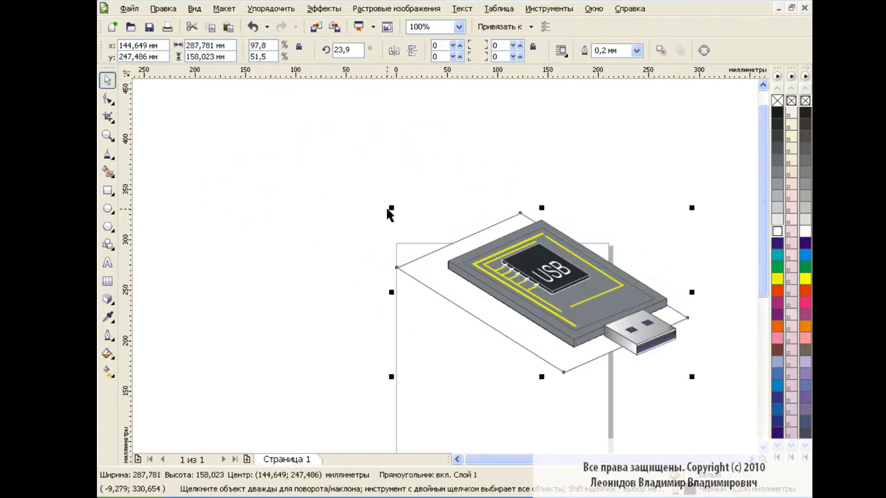
{"action": "left_click", "coordinate": [541, 301]}
{"action": "left_click_drag", "start_coordinate": [422, 277], "coordinate": [422, 264]}
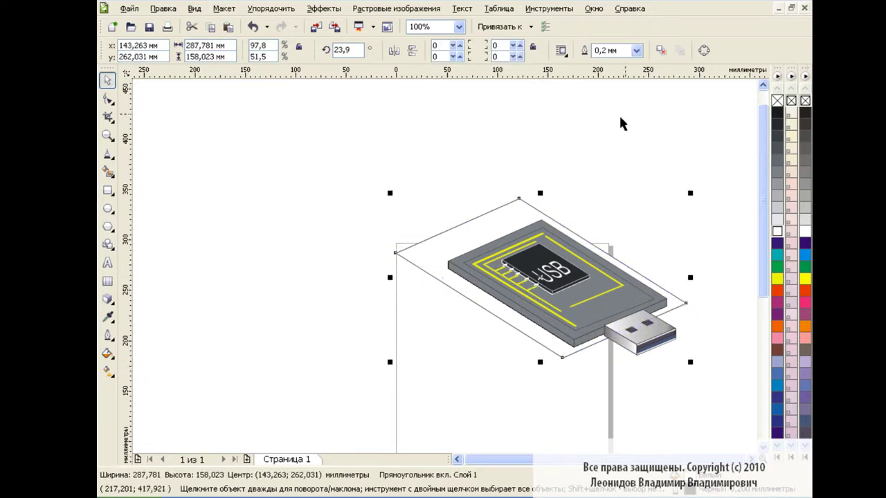
Convert the parallelogram to curves and bend its top-right edge outward
{"action": "left_click", "coordinate": [704, 50]}
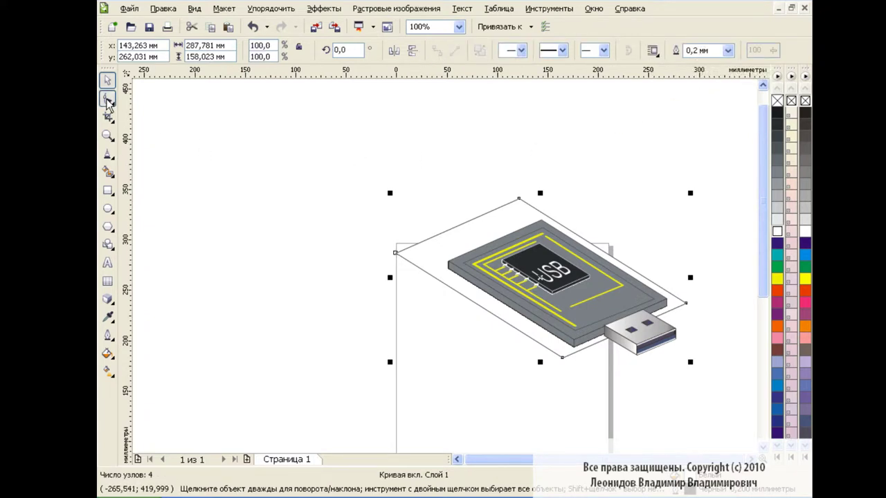
{"action": "left_click", "coordinate": [108, 99]}
{"action": "left_click_drag", "start_coordinate": [362, 181], "coordinate": [705, 384]}
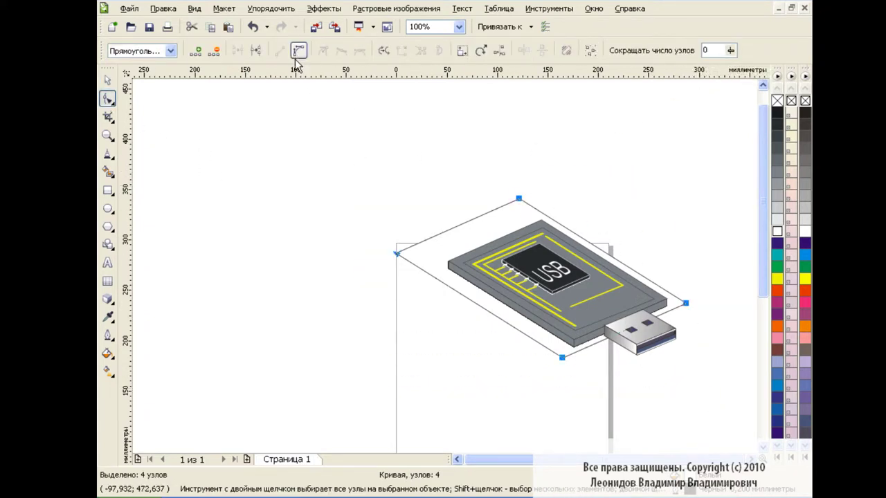
{"action": "left_click", "coordinate": [462, 176]}
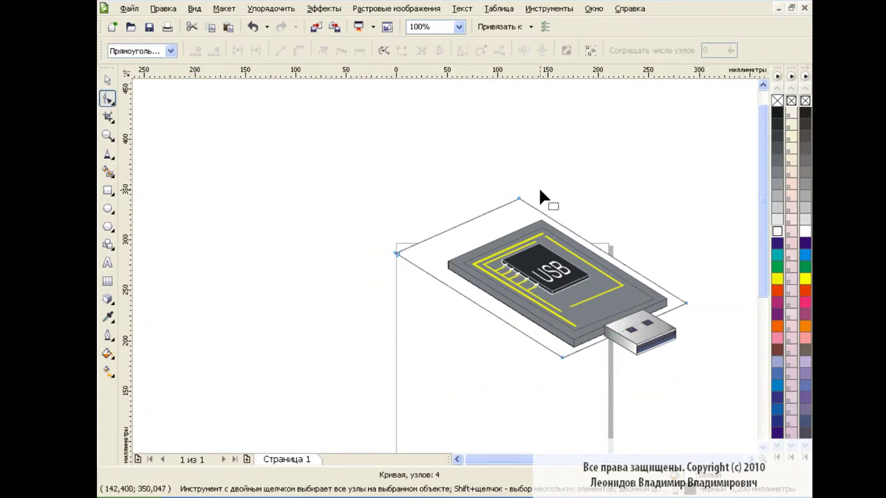
{"action": "scroll", "coordinate": [731, 339], "scroll_direction": "down", "scroll_amount": 3}
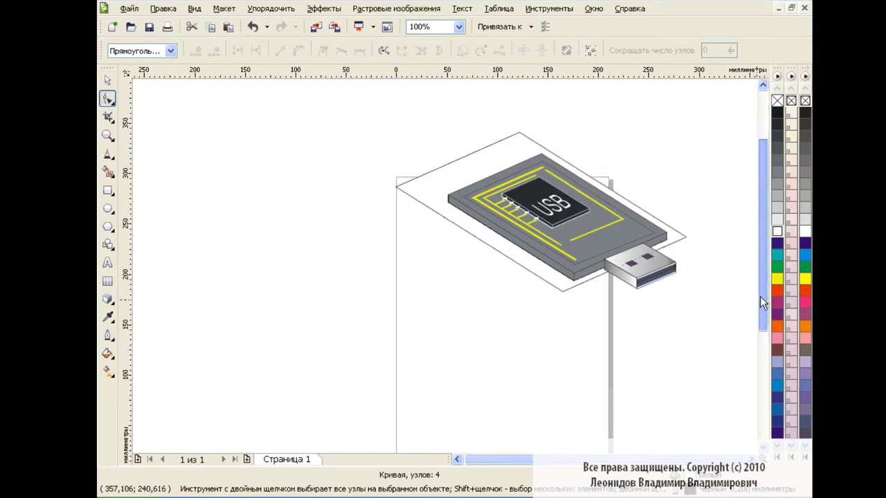
{"action": "left_click", "coordinate": [686, 220]}
{"action": "left_click_drag", "start_coordinate": [633, 190], "coordinate": [634, 188]}
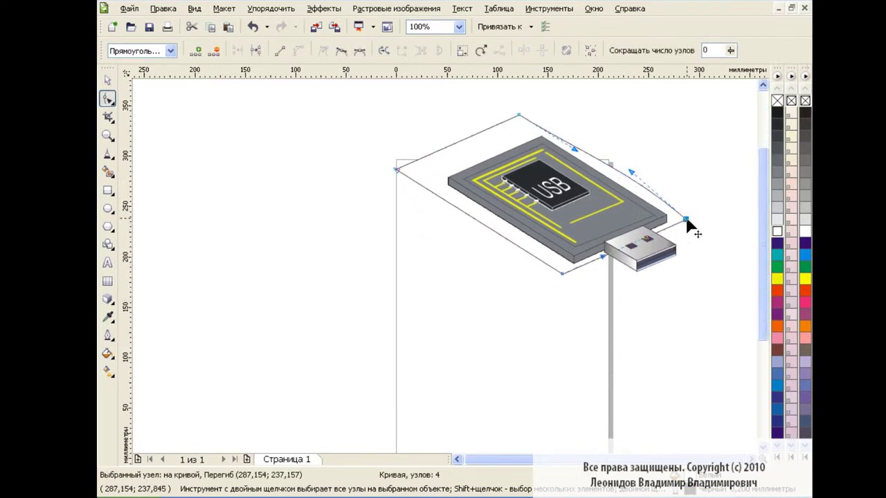
{"action": "mouse_move", "coordinate": [687, 221]}
{"action": "left_mouse_down"}
{"action": "mouse_move", "coordinate": [647, 243]}
{"action": "mouse_move", "coordinate": [656, 244]}
{"action": "left_mouse_up"}
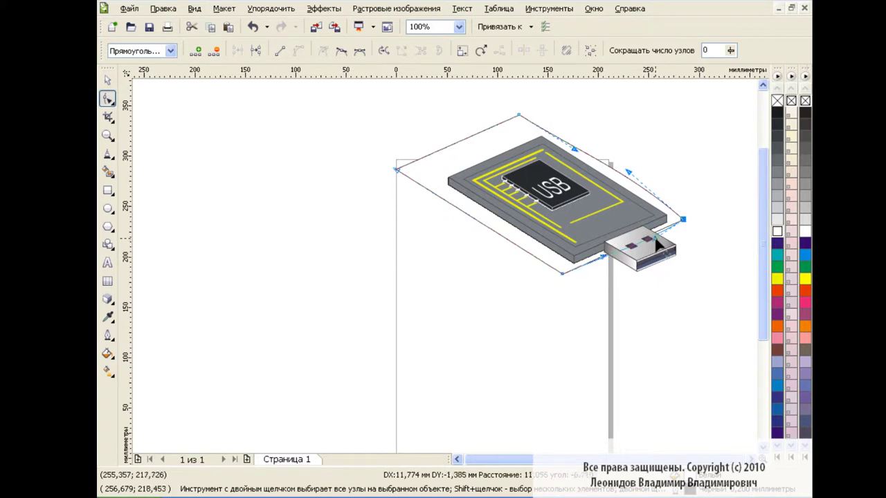
Curve the outline's bottom-left, top-left and top-right edges
{"action": "left_click", "coordinate": [562, 270]}
{"action": "mouse_move", "coordinate": [568, 276]}
{"action": "left_mouse_down"}
{"action": "mouse_move", "coordinate": [609, 272]}
{"action": "mouse_move", "coordinate": [571, 274]}
{"action": "left_mouse_up"}
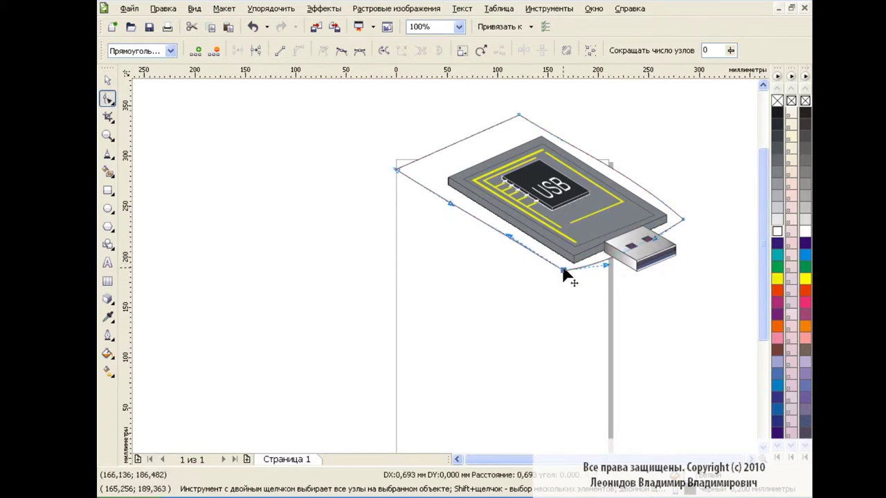
{"action": "left_click", "coordinate": [398, 169]}
{"action": "left_click_drag", "start_coordinate": [429, 149], "coordinate": [471, 124]}
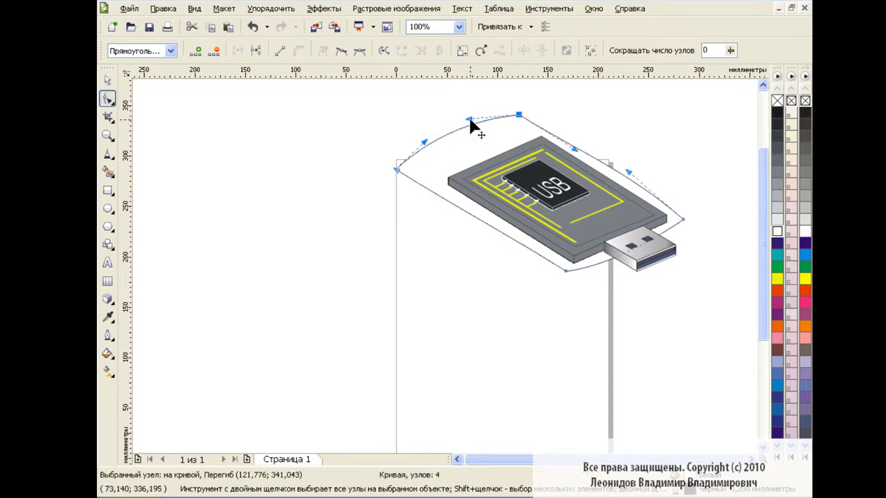
{"action": "mouse_move", "coordinate": [403, 175]}
{"action": "left_mouse_down"}
{"action": "mouse_move", "coordinate": [507, 255]}
{"action": "mouse_move", "coordinate": [503, 266]}
{"action": "left_mouse_up"}
{"action": "left_click", "coordinate": [518, 116]}
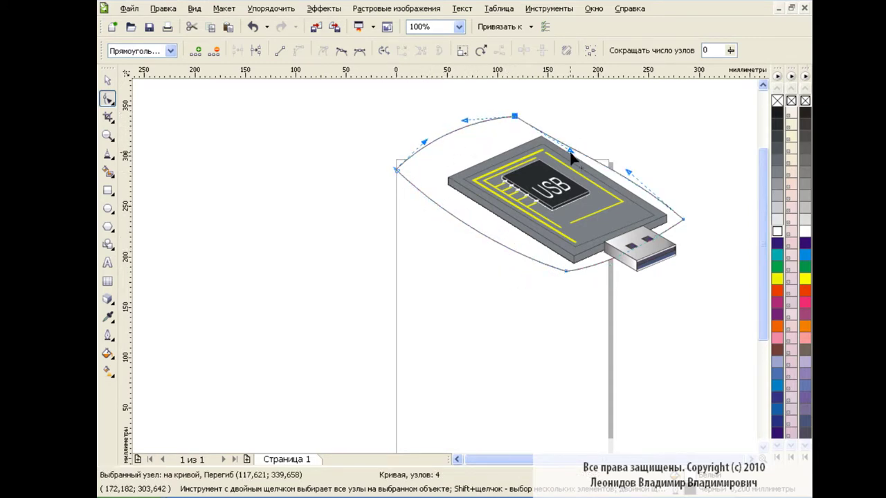
{"action": "left_click_drag", "start_coordinate": [572, 158], "coordinate": [574, 142]}
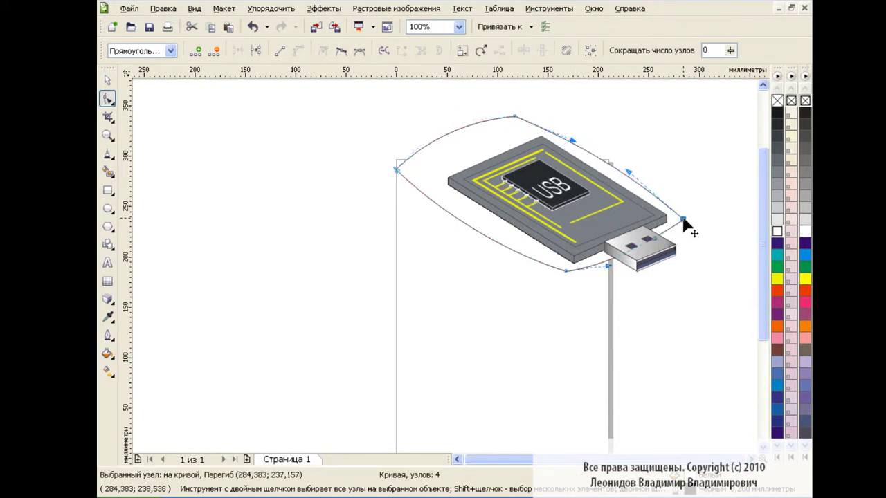
Pull the right and bottom nodes onto the board's corners, then zoom to 200%
{"action": "left_click_drag", "start_coordinate": [683, 216], "coordinate": [681, 219]}
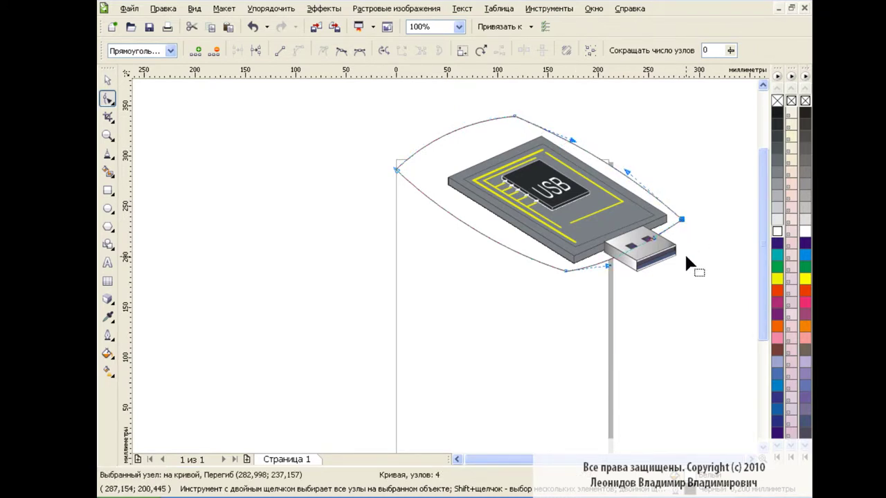
{"action": "left_click_drag", "start_coordinate": [571, 273], "coordinate": [571, 268]}
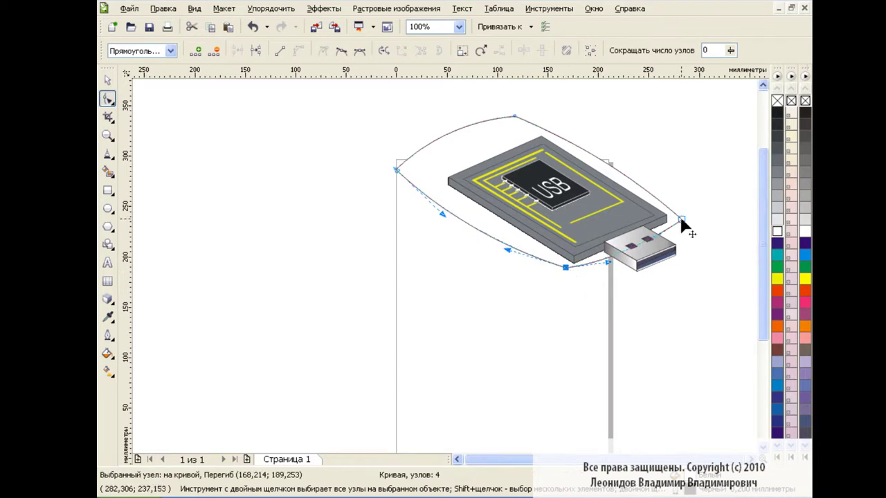
{"action": "left_click_drag", "start_coordinate": [681, 219], "coordinate": [677, 219]}
{"action": "left_click_drag", "start_coordinate": [615, 272], "coordinate": [609, 269]}
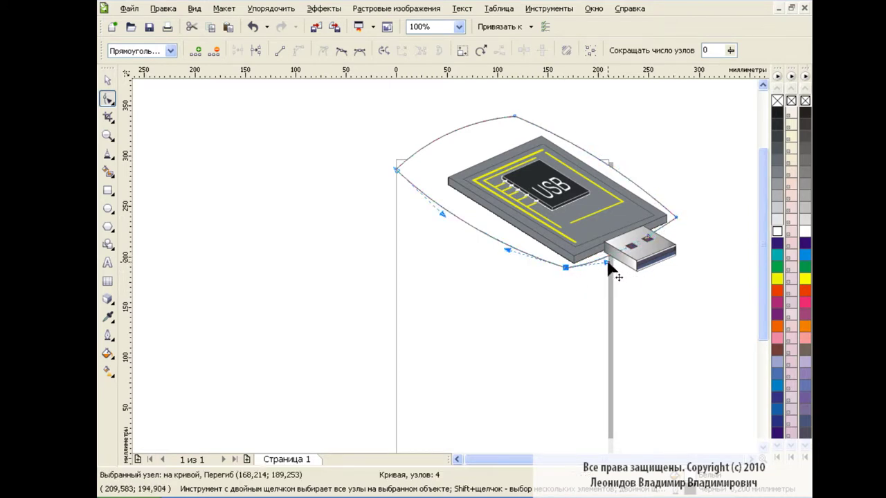
{"action": "left_click", "coordinate": [676, 217], "text": "shift"}
{"action": "left_click_drag", "start_coordinate": [676, 218], "coordinate": [673, 215]}
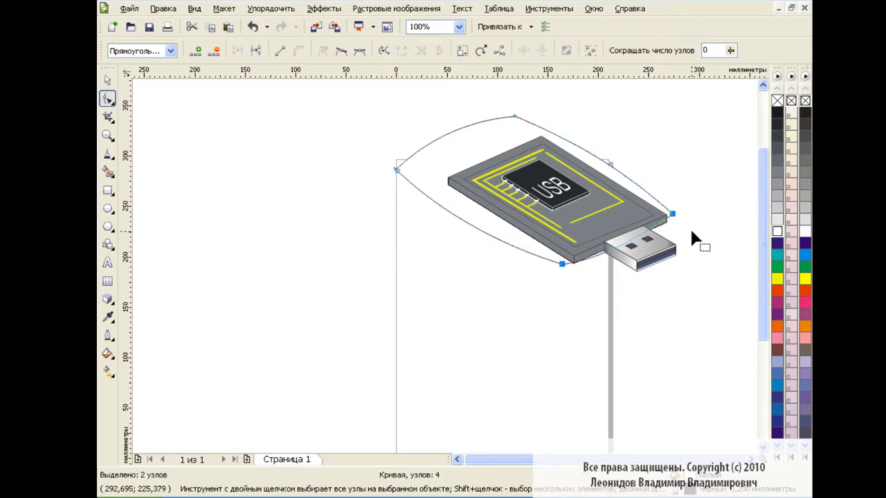
{"action": "left_click_drag", "start_coordinate": [562, 263], "coordinate": [565, 266]}
{"action": "left_click", "coordinate": [458, 26]}
{"action": "left_click", "coordinate": [444, 122]}
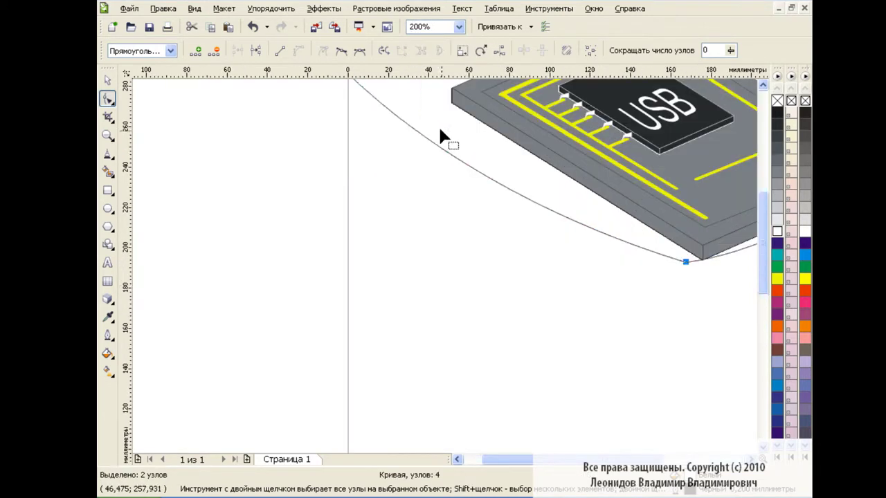
{"action": "left_click_drag", "start_coordinate": [616, 459], "coordinate": [689, 462]}
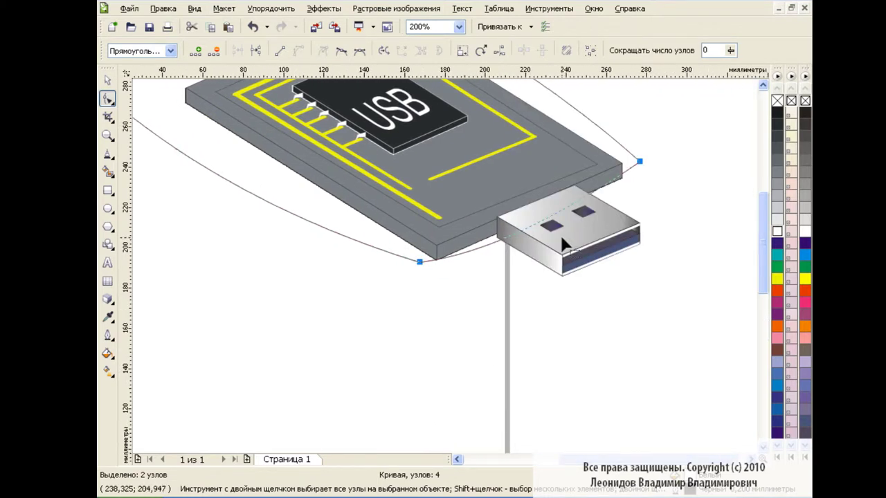
Nudge the circuit board group up-left and the 11-part plug group slightly down-right
{"action": "left_click", "coordinate": [107, 80]}
{"action": "left_click", "coordinate": [544, 351]}
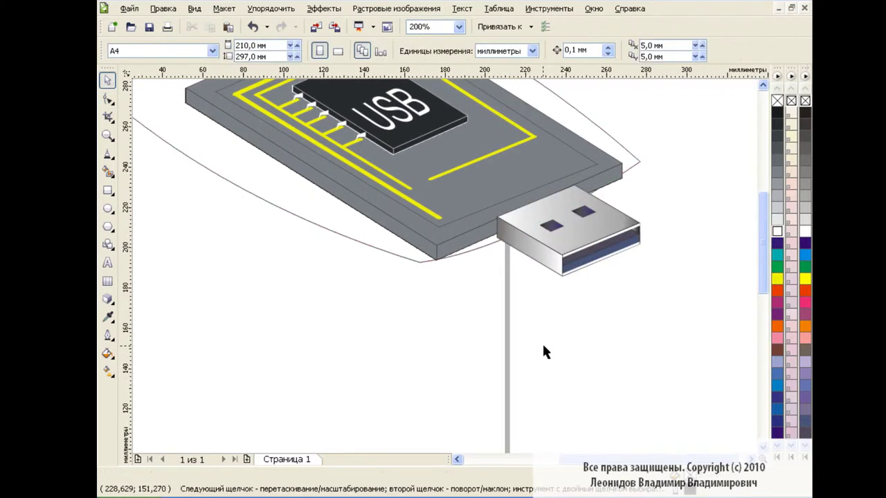
{"action": "left_click", "coordinate": [464, 178]}
{"action": "left_click_drag", "start_coordinate": [408, 135], "coordinate": [401, 127]}
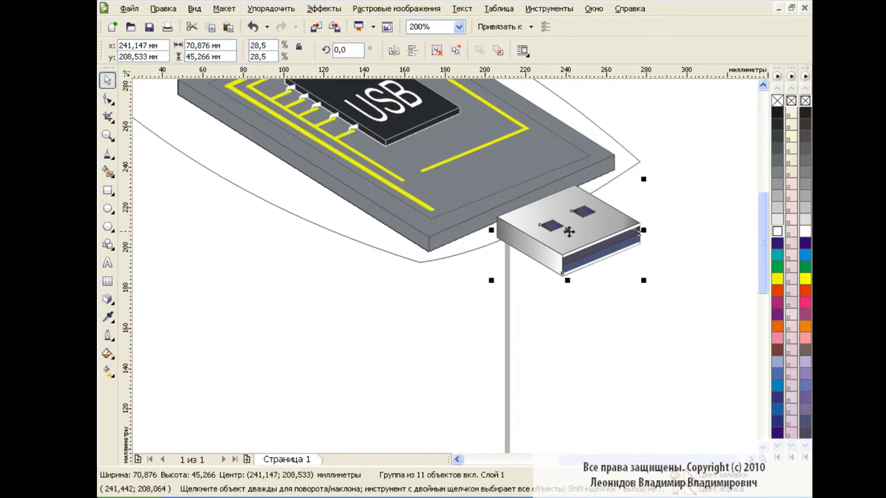
{"action": "left_click_drag", "start_coordinate": [558, 232], "coordinate": [571, 235]}
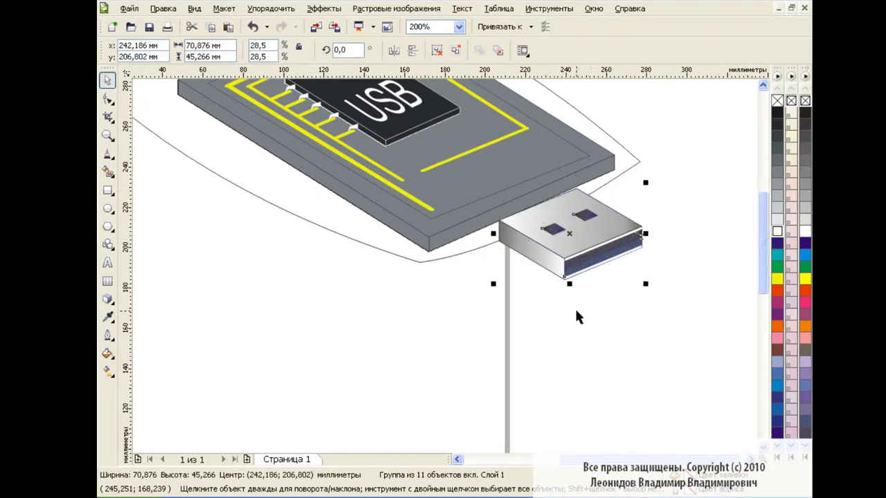
{"action": "left_click", "coordinate": [108, 98]}
Reshape the outline's right curve with its control handle, then zoom to 100%
{"action": "left_click", "coordinate": [332, 228]}
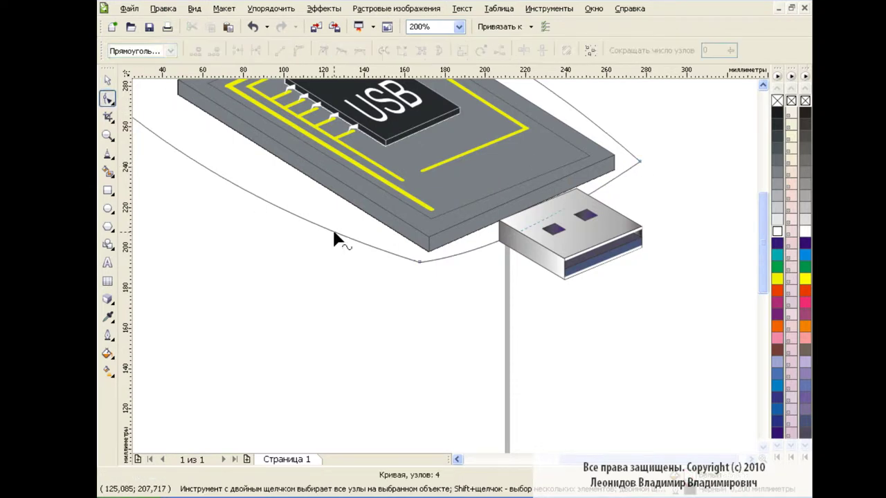
{"action": "left_click", "coordinate": [640, 162]}
{"action": "scroll", "coordinate": [758, 209], "scroll_direction": "up", "scroll_amount": 3}
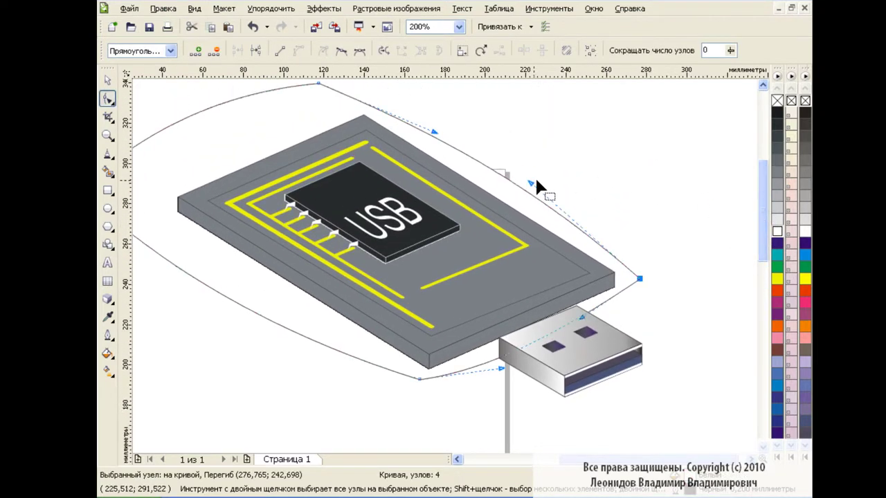
{"action": "mouse_move", "coordinate": [535, 181]}
{"action": "left_mouse_down"}
{"action": "mouse_move", "coordinate": [589, 230]}
{"action": "mouse_move", "coordinate": [578, 213]}
{"action": "left_mouse_up"}
{"action": "left_click_drag", "start_coordinate": [634, 274], "coordinate": [633, 277]}
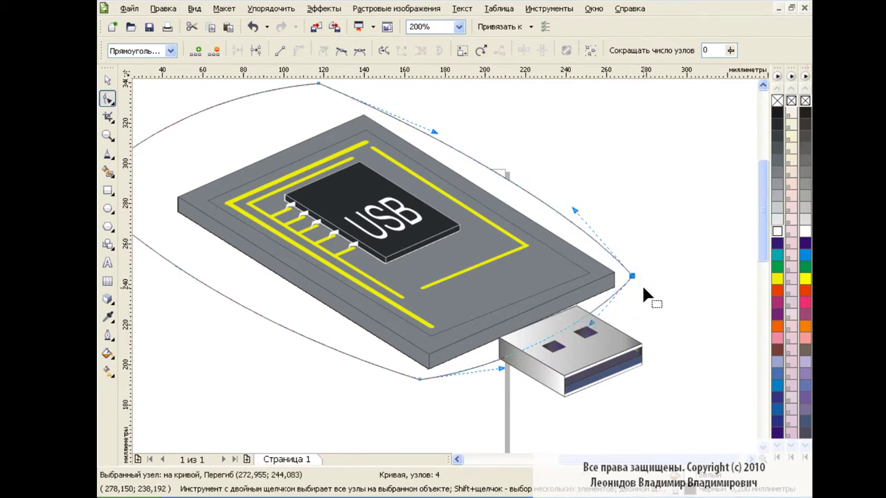
{"action": "left_click", "coordinate": [458, 26]}
{"action": "left_click", "coordinate": [440, 110]}
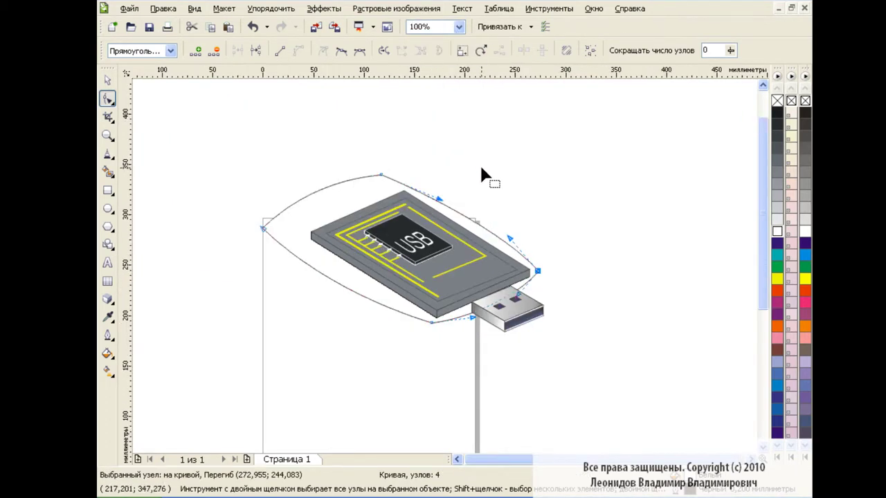
Bend the casing's left side and lower arc into smooth curves via nodes and handles
{"action": "key", "text": "space"}
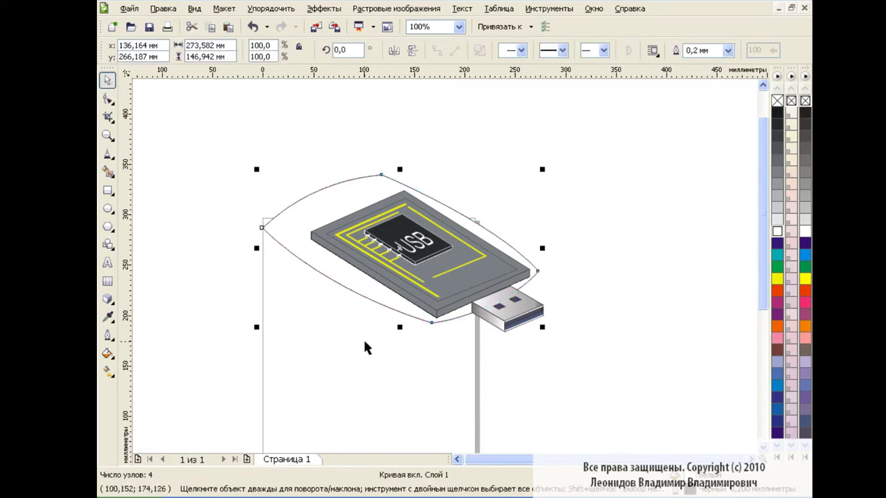
{"action": "left_click", "coordinate": [464, 358]}
{"action": "left_click", "coordinate": [107, 99]}
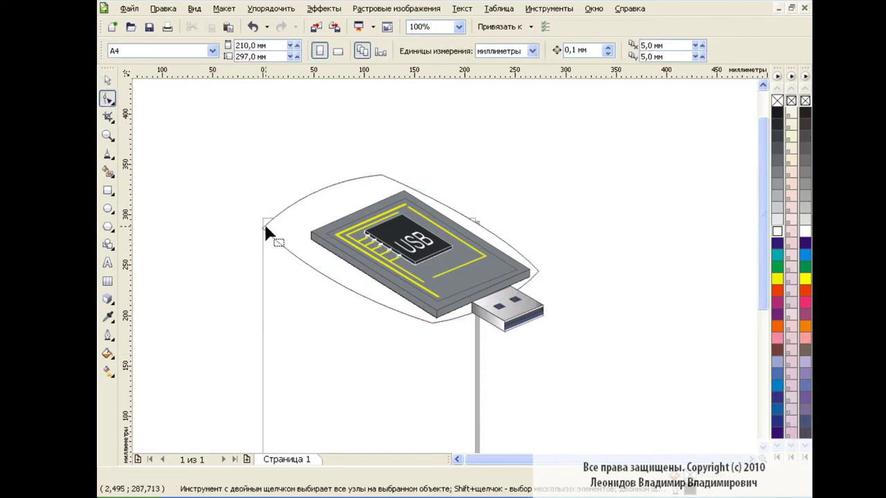
{"action": "left_click", "coordinate": [263, 227]}
{"action": "left_click_drag", "start_coordinate": [312, 276], "coordinate": [257, 253]}
{"action": "left_click", "coordinate": [263, 225]}
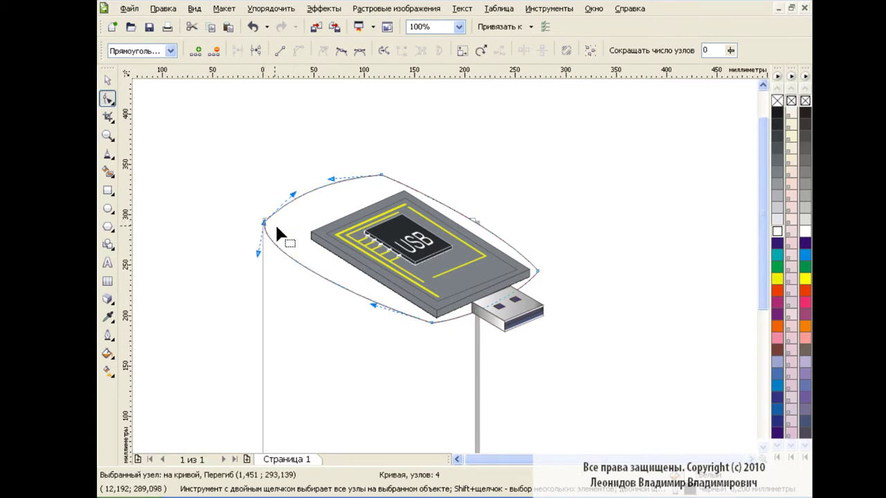
{"action": "left_click_drag", "start_coordinate": [374, 305], "coordinate": [373, 310]}
{"action": "left_click_drag", "start_coordinate": [432, 323], "coordinate": [429, 327]}
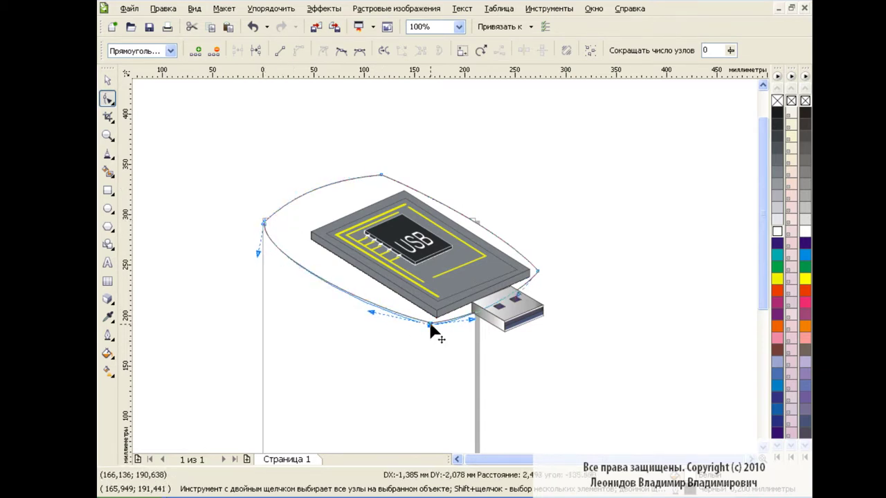
{"action": "left_click_drag", "start_coordinate": [262, 254], "coordinate": [265, 258]}
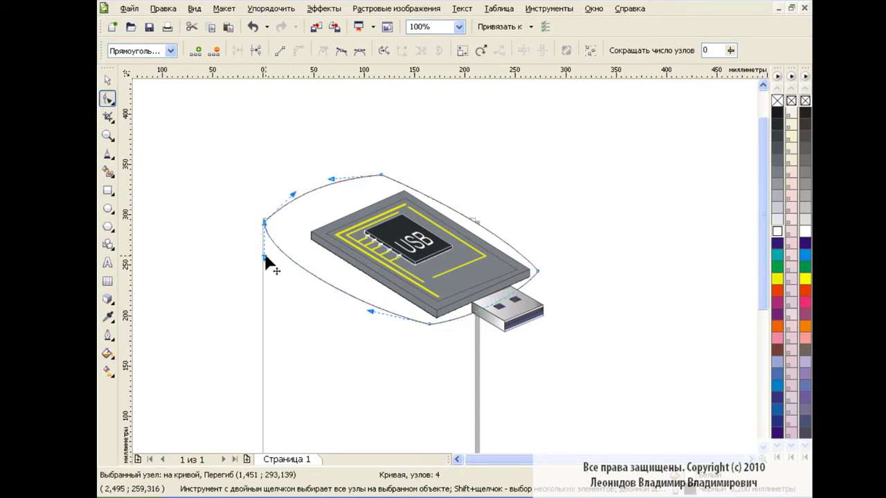
Shape the upper edge into a rounded dome over the board, undoing the final top-node move
{"action": "mouse_move", "coordinate": [244, 176]}
{"action": "left_mouse_down"}
{"action": "mouse_move", "coordinate": [392, 191]}
{"action": "mouse_move", "coordinate": [389, 173]}
{"action": "left_mouse_up"}
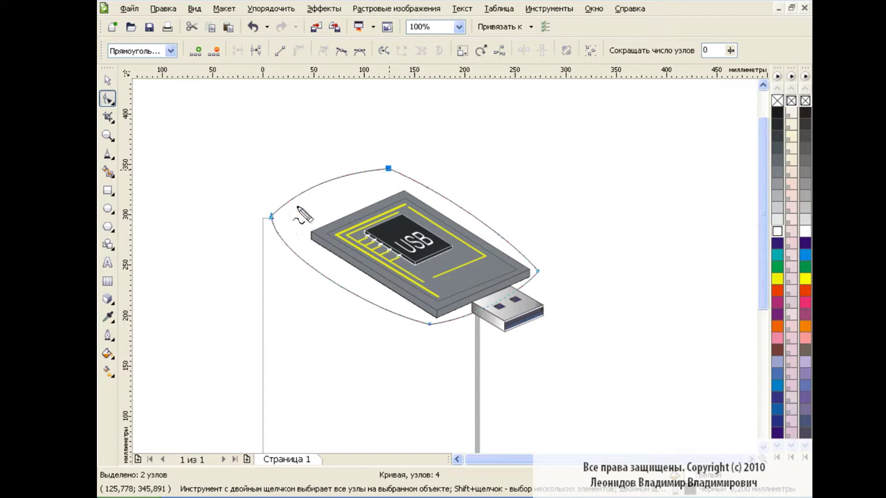
{"action": "left_click_drag", "start_coordinate": [271, 216], "coordinate": [393, 164]}
{"action": "left_click_drag", "start_coordinate": [375, 196], "coordinate": [367, 212]}
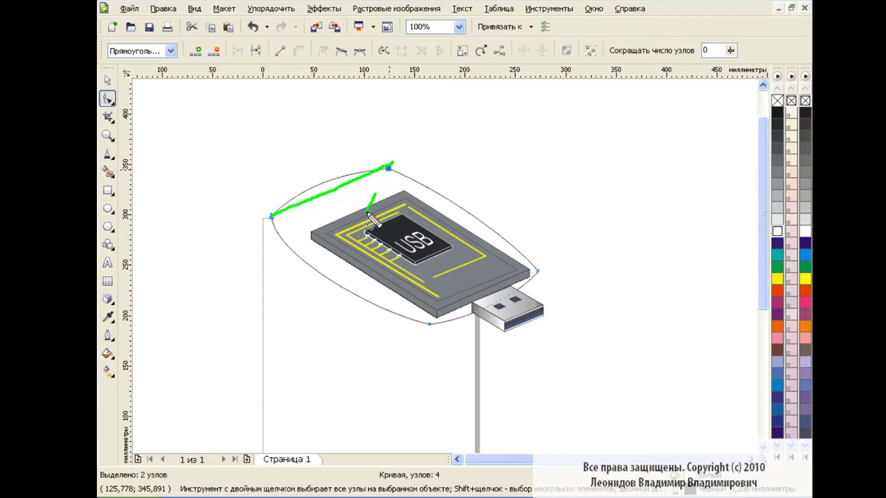
{"action": "left_click_drag", "start_coordinate": [353, 171], "coordinate": [348, 189]}
{"action": "left_click_drag", "start_coordinate": [441, 195], "coordinate": [490, 223]}
{"action": "left_click_drag", "start_coordinate": [346, 296], "coordinate": [363, 311]}
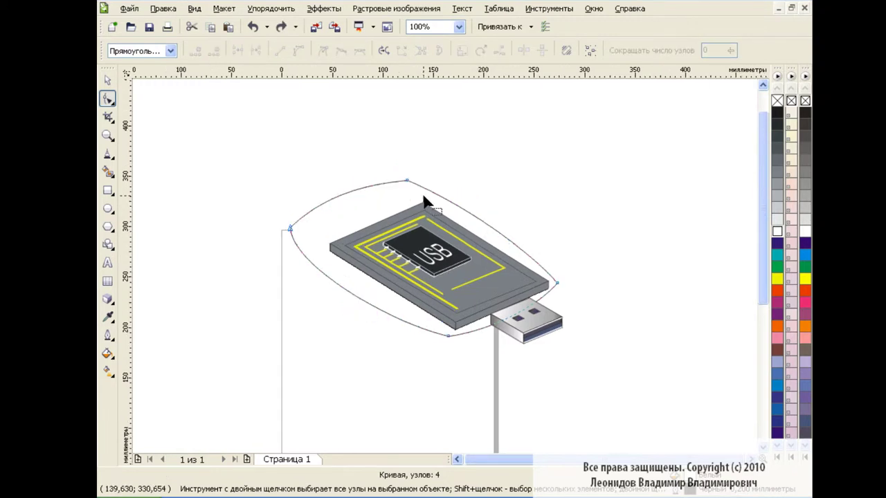
{"action": "key", "text": "Escape"}
{"action": "left_click_drag", "start_coordinate": [407, 182], "coordinate": [417, 162]}
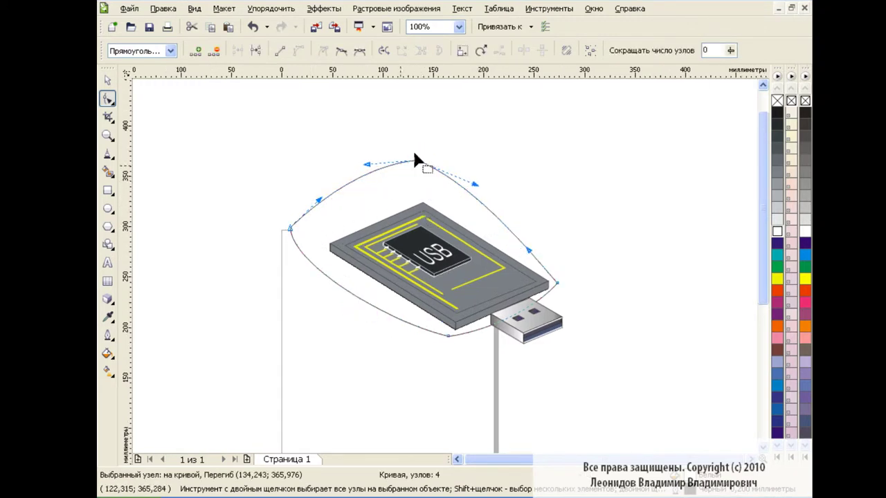
{"action": "left_click", "coordinate": [253, 27]}
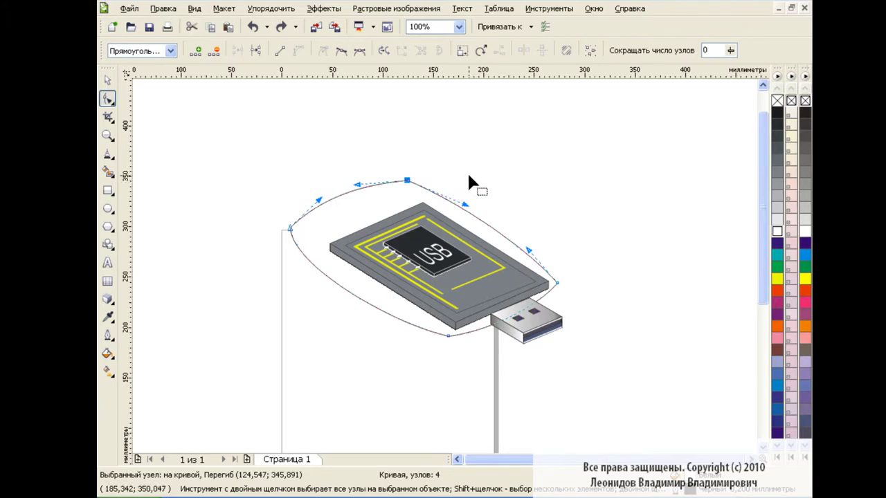
{"action": "key", "text": "space"}
{"action": "left_click", "coordinate": [631, 250]}
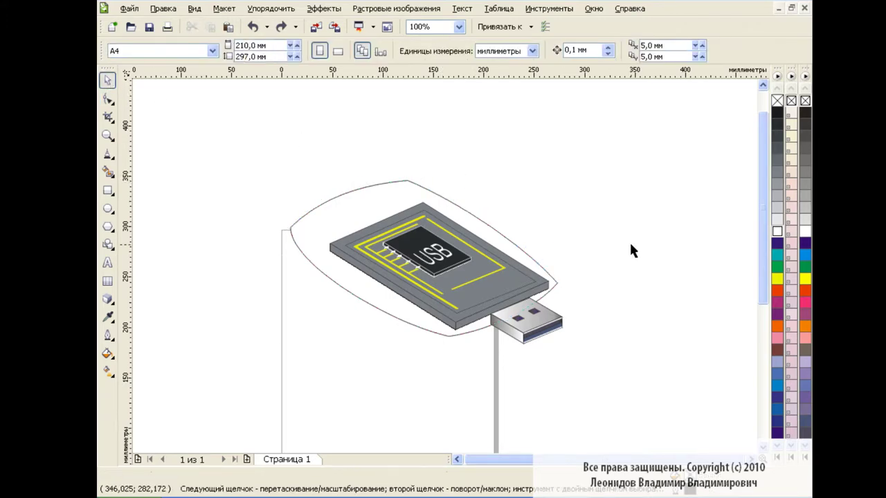
Move the USB board and plug group to the upper right, off the casing
{"action": "left_click", "coordinate": [475, 273]}
{"action": "left_click_drag", "start_coordinate": [450, 270], "coordinate": [643, 151]}
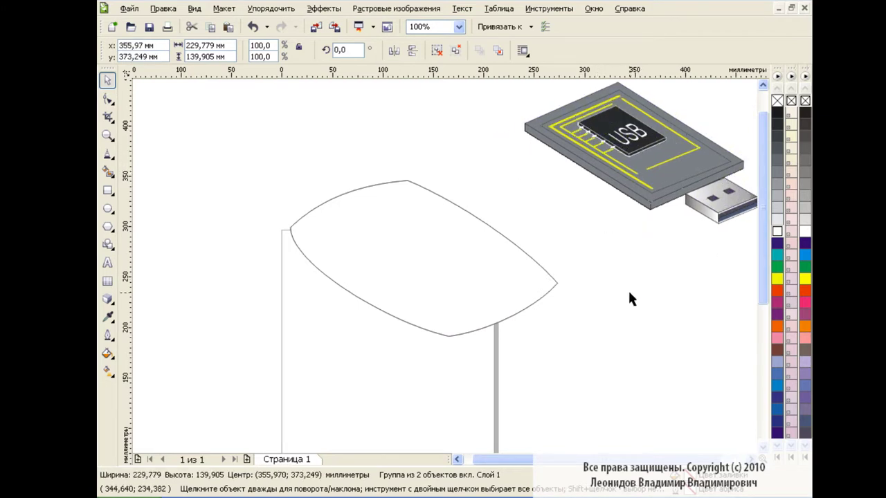
{"action": "left_click", "coordinate": [628, 289]}
Sketch freehand lines across the casing outline with the F5 Freehand tool
{"action": "key", "text": "F5"}
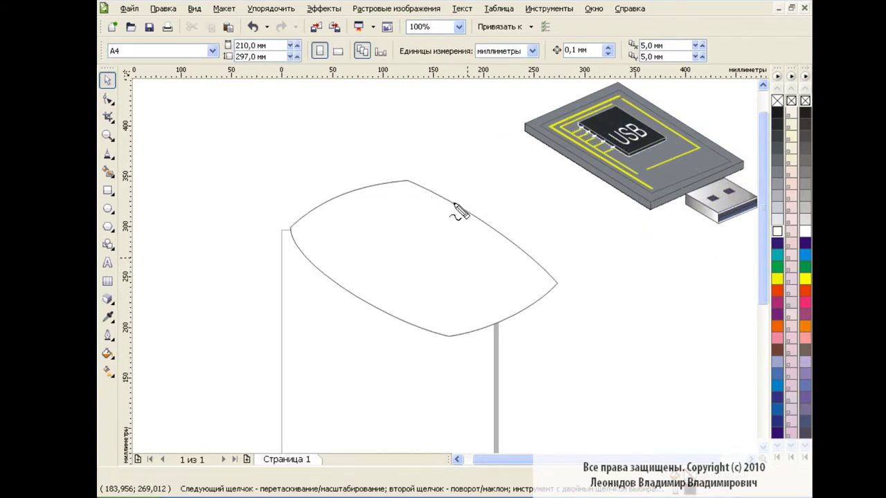
{"action": "mouse_move", "coordinate": [447, 201]}
{"action": "left_mouse_down"}
{"action": "mouse_move", "coordinate": [338, 255]}
{"action": "mouse_move", "coordinate": [330, 279]}
{"action": "left_mouse_up"}
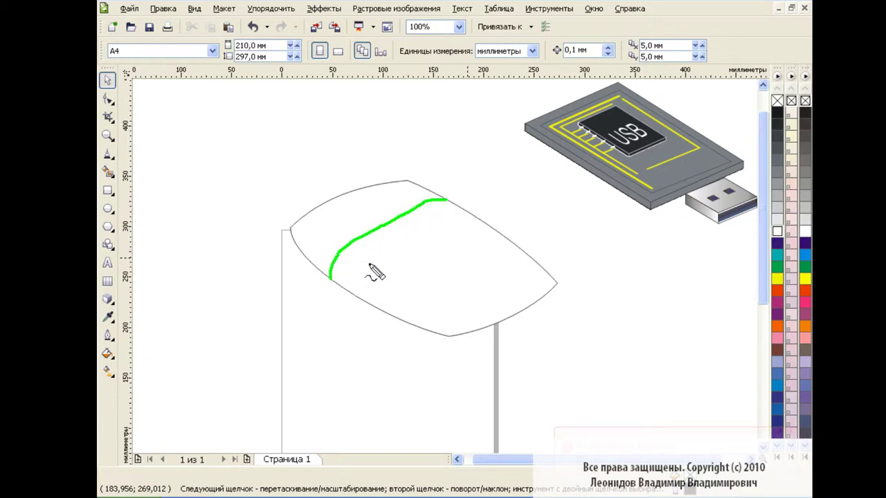
{"action": "mouse_move", "coordinate": [333, 209]}
{"action": "left_mouse_down"}
{"action": "mouse_move", "coordinate": [367, 207]}
{"action": "mouse_move", "coordinate": [373, 216]}
{"action": "left_mouse_up"}
{"action": "mouse_move", "coordinate": [335, 226]}
{"action": "left_mouse_down"}
{"action": "mouse_move", "coordinate": [364, 224]}
{"action": "mouse_move", "coordinate": [344, 240]}
{"action": "left_mouse_up"}
{"action": "mouse_move", "coordinate": [424, 223]}
{"action": "left_mouse_down"}
{"action": "mouse_move", "coordinate": [455, 222]}
{"action": "mouse_move", "coordinate": [474, 242]}
{"action": "left_mouse_up"}
{"action": "mouse_move", "coordinate": [424, 289]}
{"action": "left_mouse_down"}
{"action": "mouse_move", "coordinate": [466, 289]}
{"action": "mouse_move", "coordinate": [469, 261]}
{"action": "left_mouse_up"}
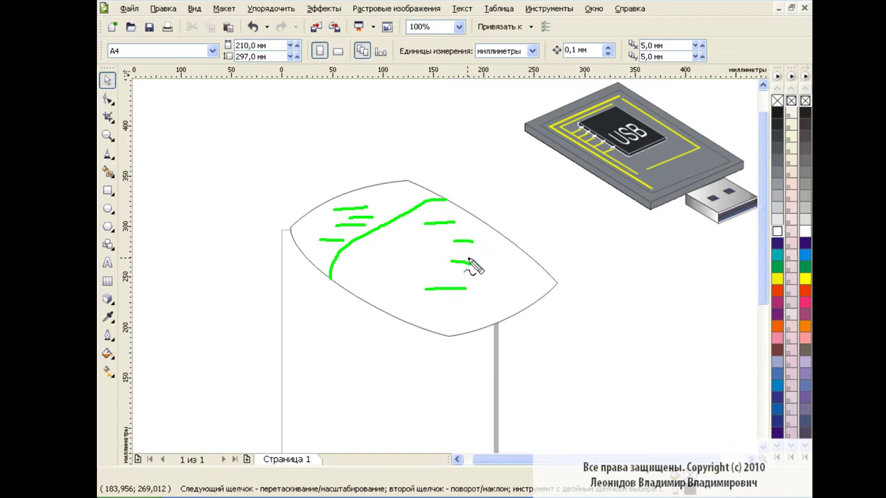
{"action": "left_click", "coordinate": [109, 156]}
Draw a straight line from the casing's left edge to its upper-right edge and make it a curve
{"action": "left_click", "coordinate": [318, 279]}
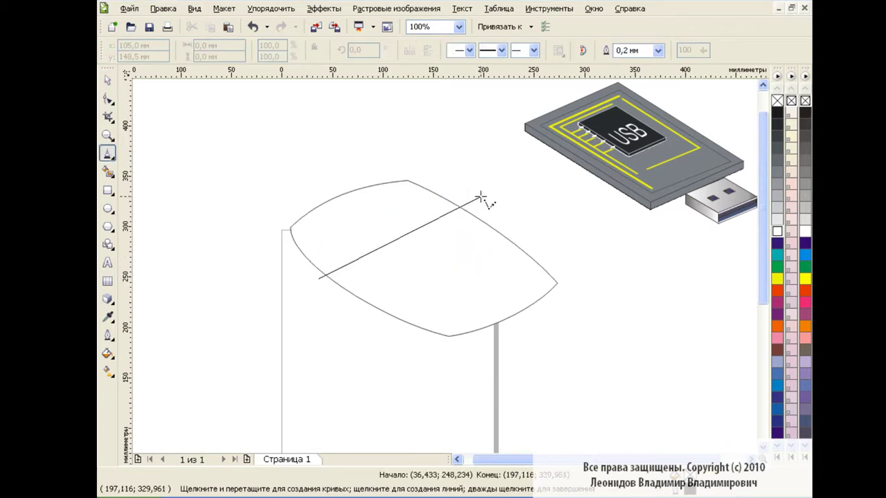
{"action": "left_click", "coordinate": [478, 196]}
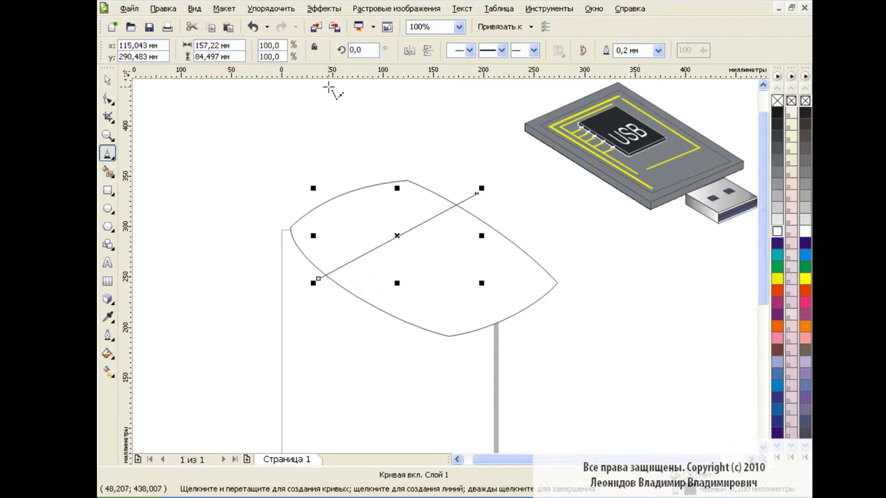
{"action": "left_click", "coordinate": [108, 99]}
{"action": "left_click", "coordinate": [299, 50]}
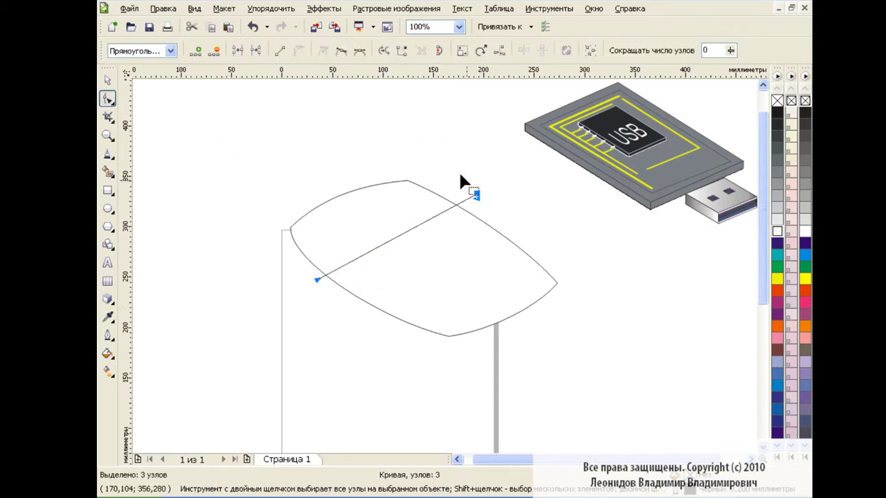
Bend the dividing line into an arc and settle its end node on the upper-right edge
{"action": "left_click", "coordinate": [323, 282]}
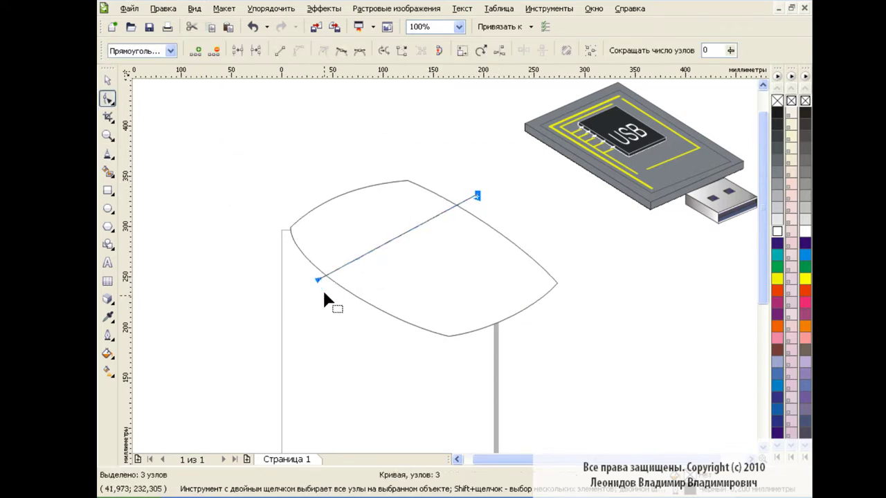
{"action": "mouse_move", "coordinate": [324, 274]}
{"action": "left_mouse_down"}
{"action": "mouse_move", "coordinate": [350, 236]}
{"action": "mouse_move", "coordinate": [340, 233]}
{"action": "left_mouse_up"}
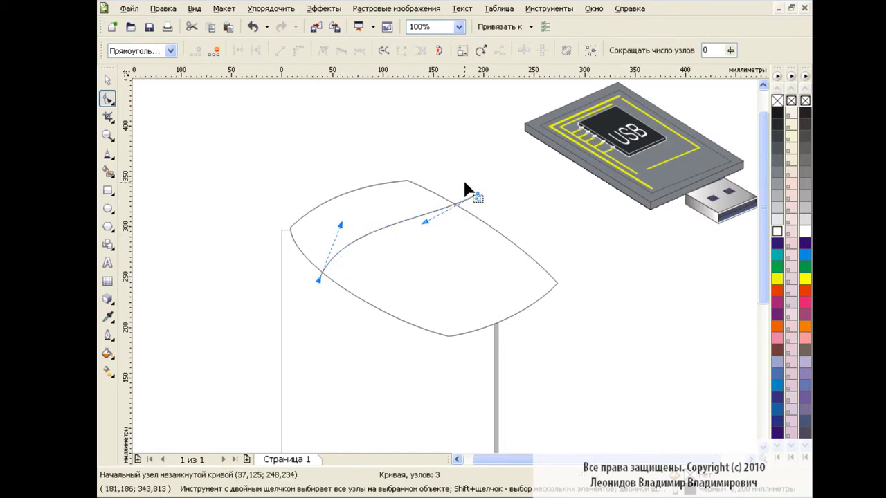
{"action": "left_click", "coordinate": [478, 197]}
{"action": "left_click_drag", "start_coordinate": [482, 194], "coordinate": [468, 197]}
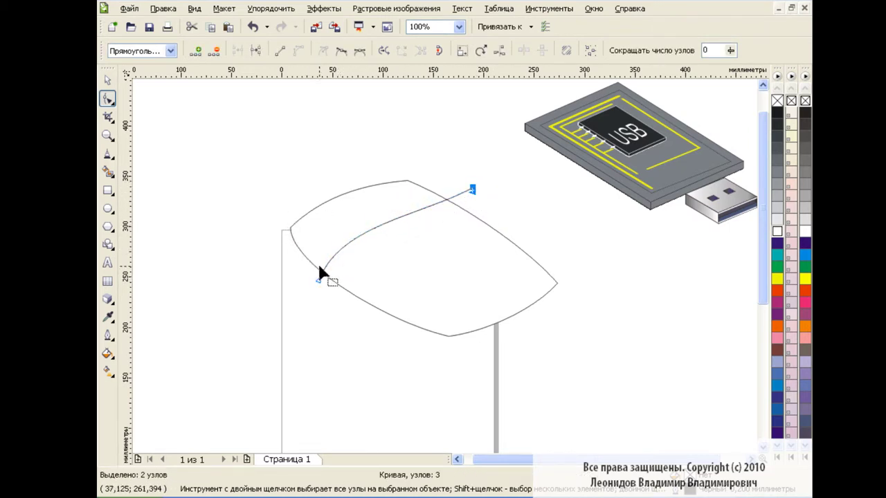
{"action": "mouse_move", "coordinate": [472, 190]}
{"action": "left_mouse_down"}
{"action": "mouse_move", "coordinate": [476, 196]}
{"action": "mouse_move", "coordinate": [443, 201]}
{"action": "left_mouse_up"}
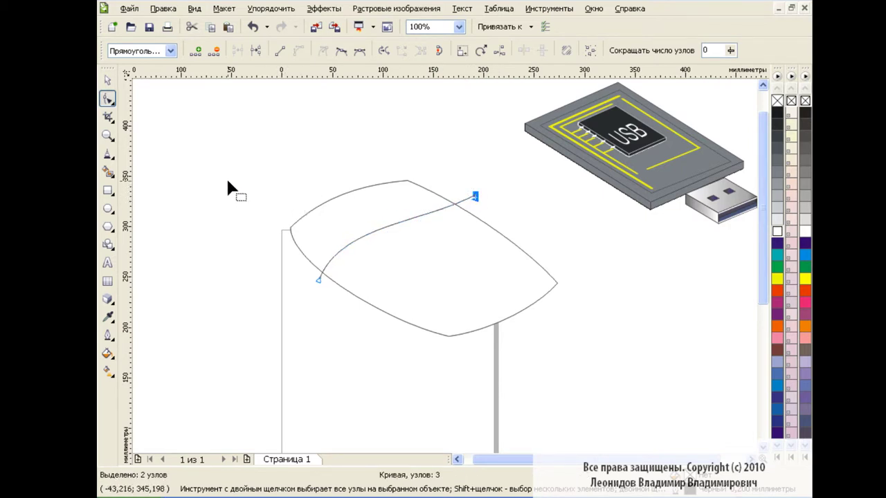
{"action": "left_click", "coordinate": [108, 172]}
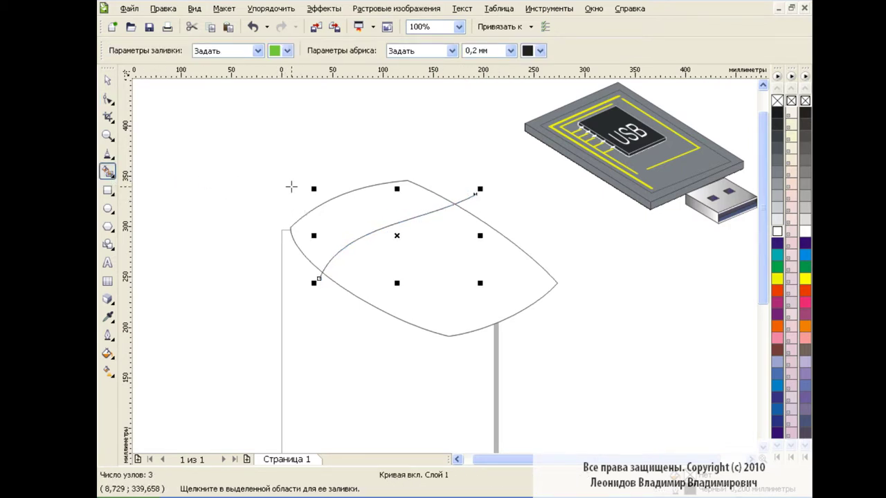
Smart Fill the casing's upper band blue and the lower area green
{"action": "left_click", "coordinate": [288, 50]}
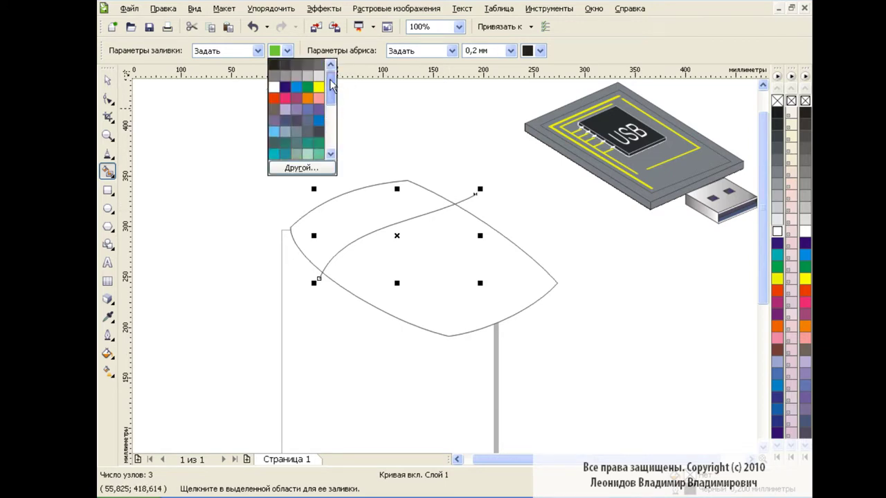
{"action": "left_click", "coordinate": [294, 89]}
{"action": "left_click", "coordinate": [306, 225]}
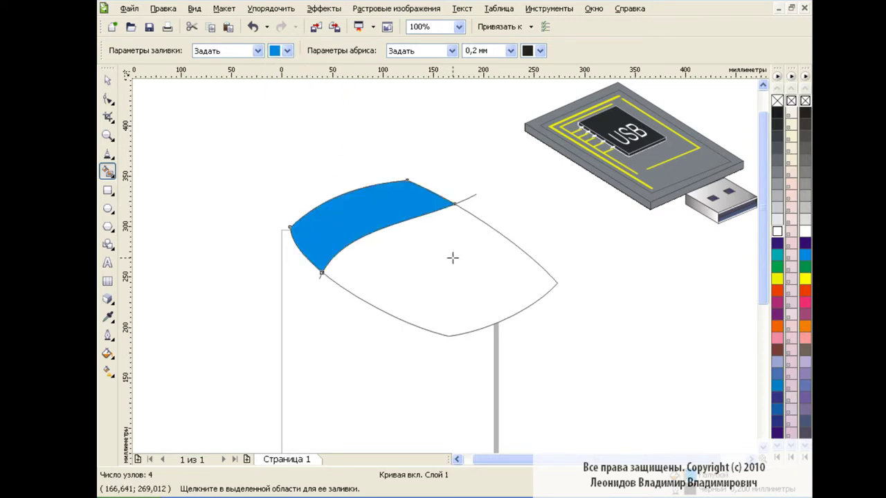
{"action": "left_click", "coordinate": [287, 51]}
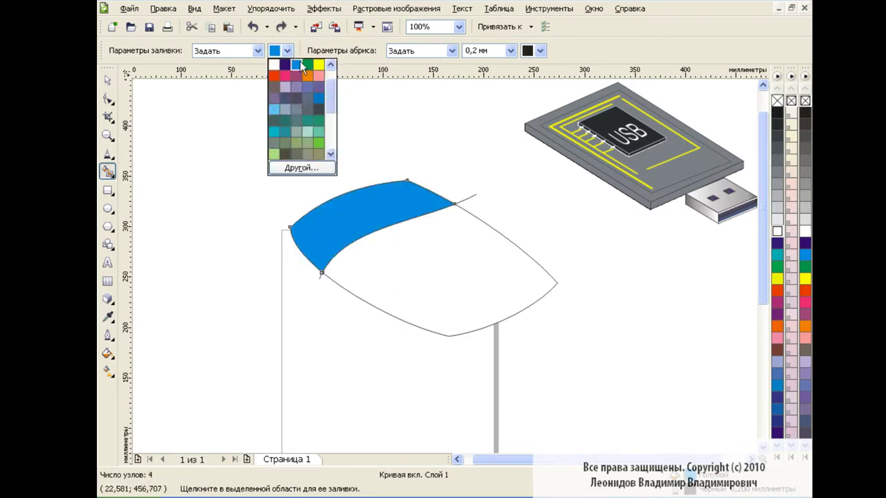
{"action": "left_click", "coordinate": [319, 99]}
{"action": "left_click", "coordinate": [456, 260]}
Delete the leftover outline curve
{"action": "key", "text": "space"}
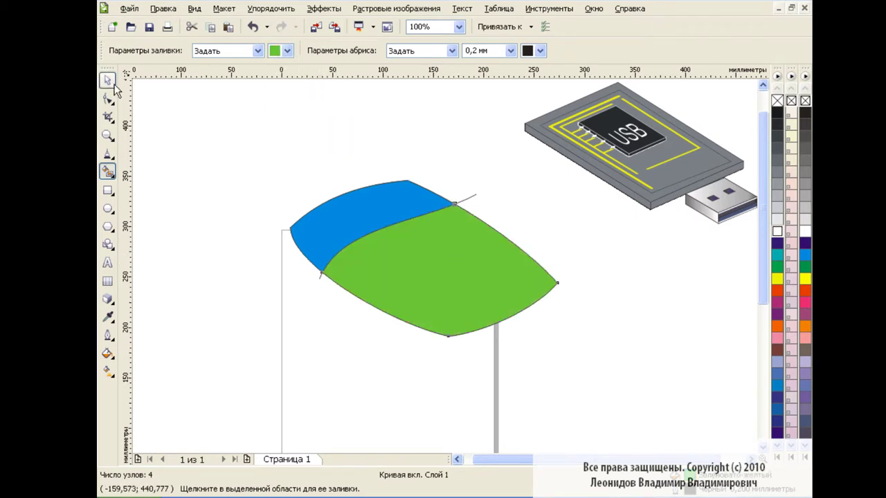
{"action": "left_click", "coordinate": [474, 195]}
{"action": "key", "text": "Delete"}
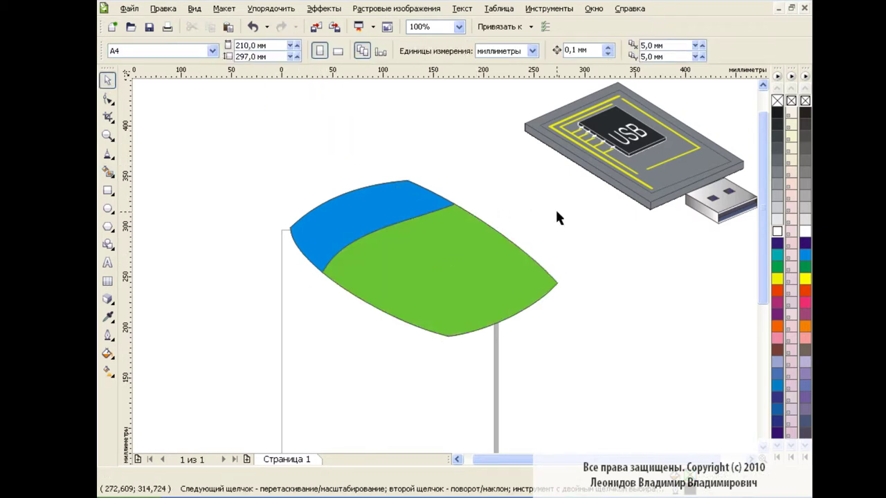
Reposition the USB board under the green casing, then nudge the casing group slightly right and down
{"action": "mouse_move", "coordinate": [651, 170]}
{"action": "left_mouse_down"}
{"action": "mouse_move", "coordinate": [632, 190]}
{"action": "mouse_move", "coordinate": [449, 288]}
{"action": "left_mouse_up"}
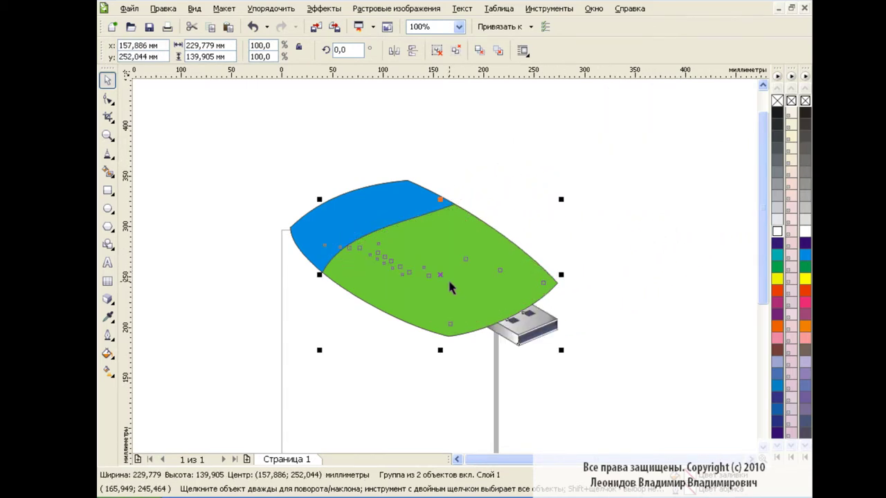
{"action": "left_click_drag", "start_coordinate": [440, 275], "coordinate": [437, 269]}
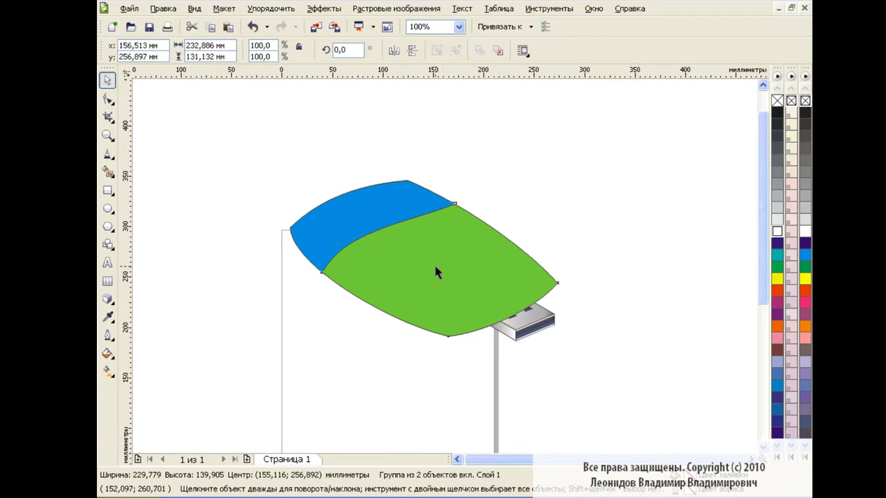
{"action": "left_click", "coordinate": [435, 270]}
{"action": "left_click", "coordinate": [533, 321]}
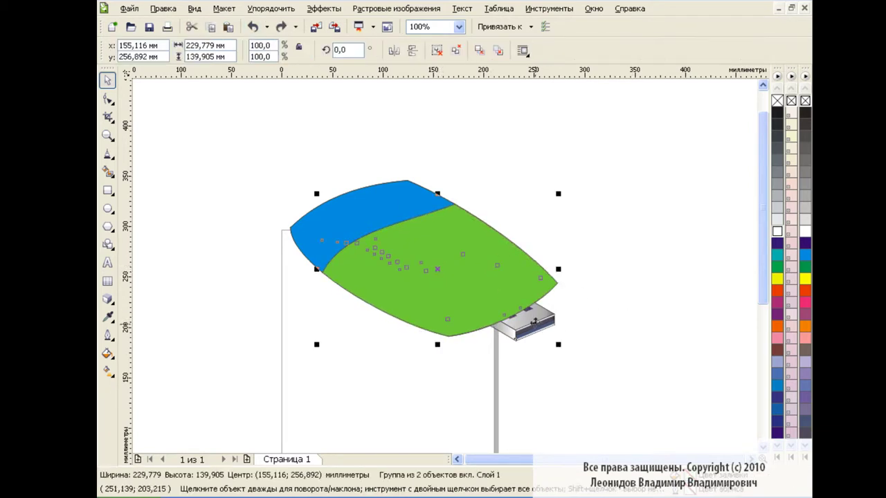
{"action": "left_click_drag", "start_coordinate": [437, 270], "coordinate": [442, 275]}
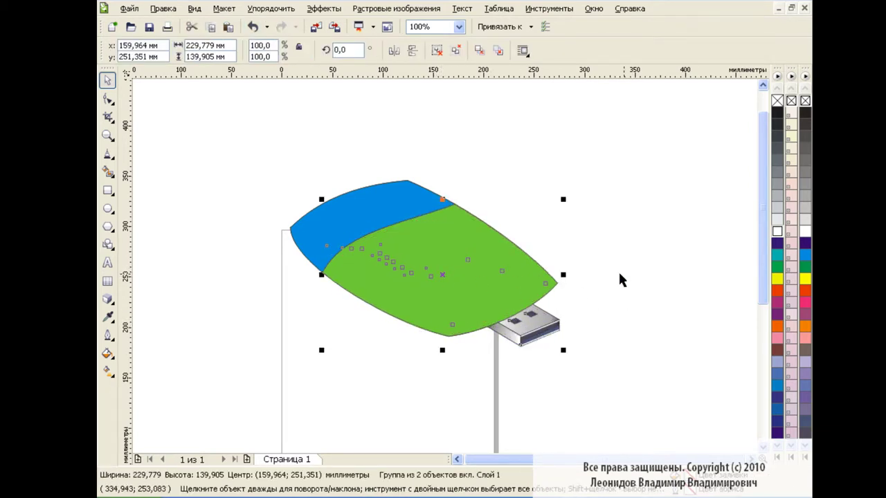
{"action": "left_click", "coordinate": [632, 255]}
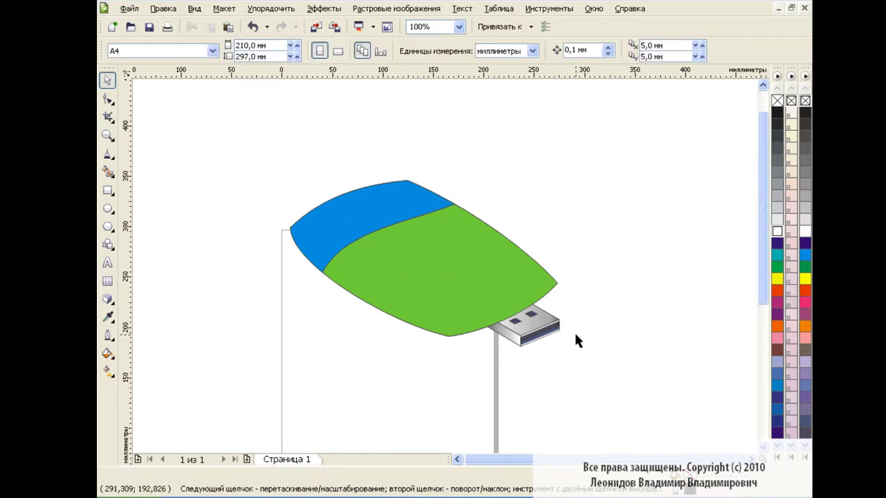
Make a few short drags with the Freehand tool (F5), then cancel with Escape
{"action": "key", "text": "F5"}
{"action": "mouse_move", "coordinate": [297, 220]}
{"action": "left_mouse_down"}
{"action": "mouse_move", "coordinate": [325, 210]}
{"action": "mouse_move", "coordinate": [301, 221]}
{"action": "left_mouse_up"}
{"action": "left_click_drag", "start_coordinate": [396, 184], "coordinate": [398, 186]}
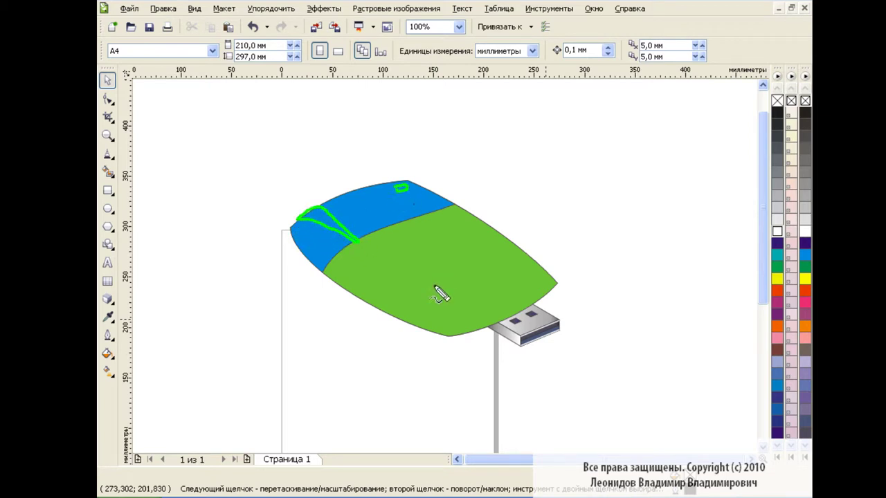
{"action": "left_click_drag", "start_coordinate": [436, 289], "coordinate": [533, 306]}
{"action": "key", "text": "Escape"}
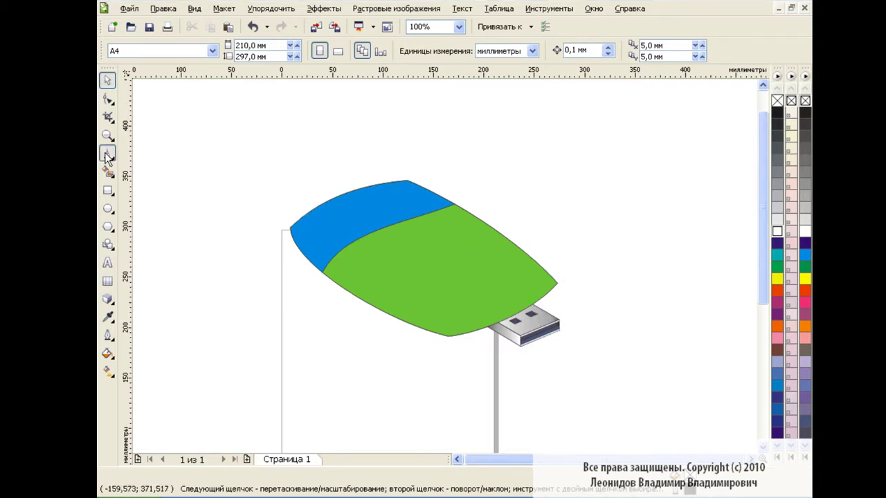
At 200% zoom, draw a closed three-cornered polyline across the blue top of the casing
{"action": "left_click", "coordinate": [107, 154]}
{"action": "left_click", "coordinate": [458, 26]}
{"action": "left_click", "coordinate": [423, 115]}
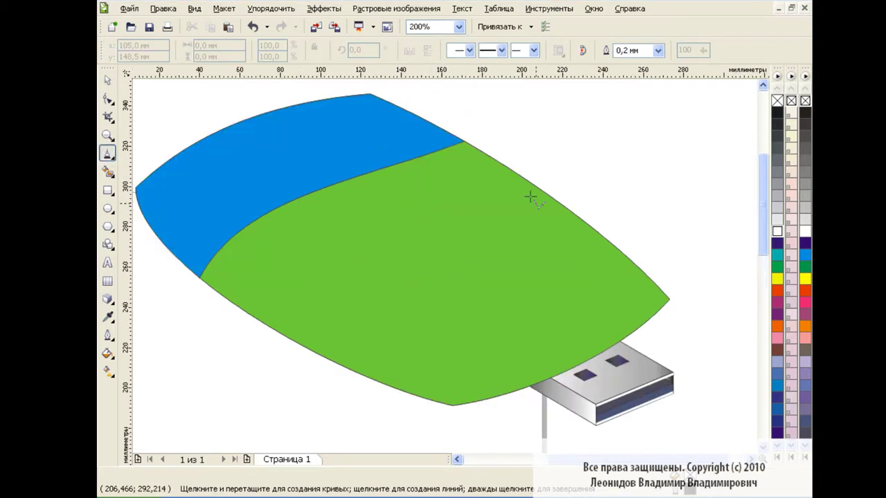
{"action": "left_click", "coordinate": [206, 138]}
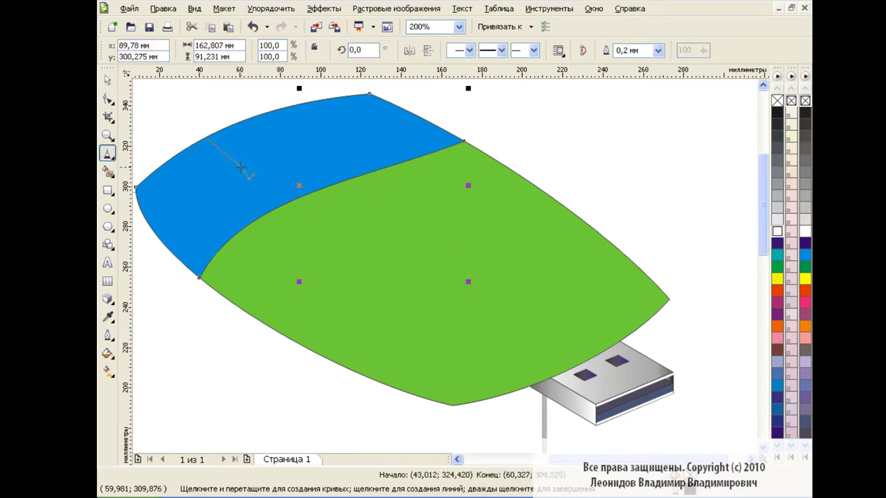
{"action": "left_click", "coordinate": [313, 216]}
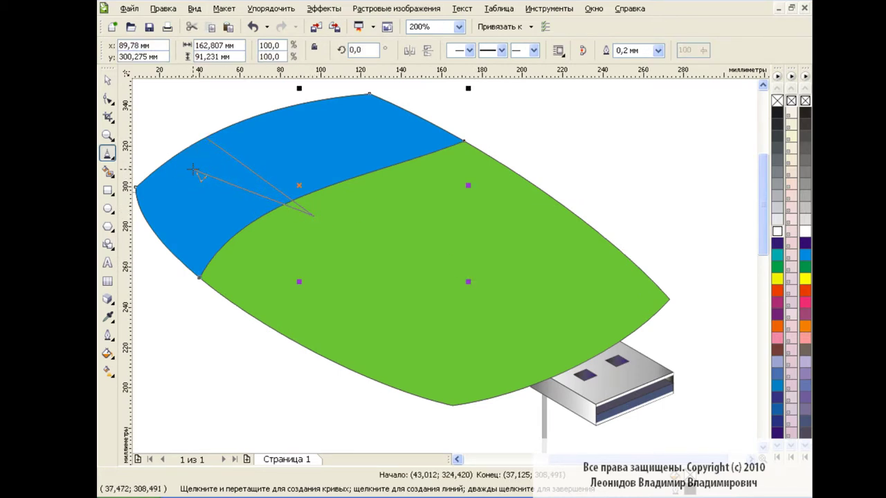
{"action": "left_click", "coordinate": [169, 160]}
{"action": "left_click", "coordinate": [206, 138]}
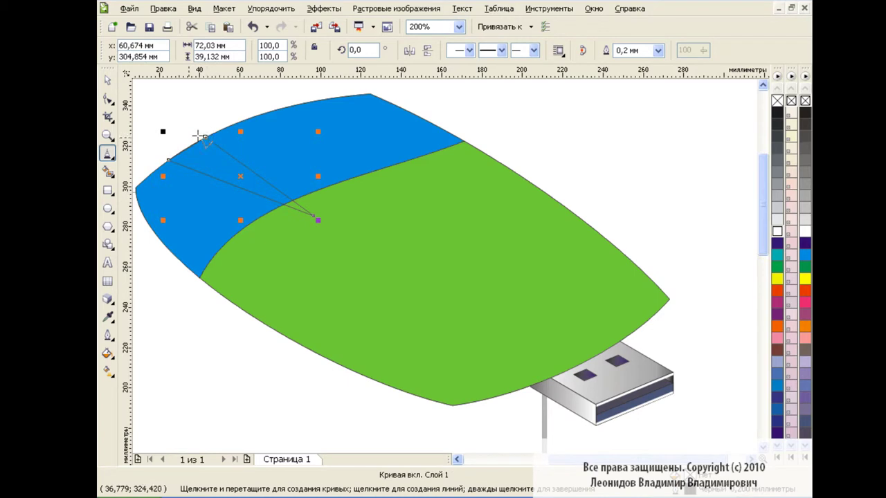
At 400% zoom, select the triangle's nodes and bend its lower edge into a curve
{"action": "left_click", "coordinate": [107, 99]}
{"action": "left_click_drag", "start_coordinate": [155, 118], "coordinate": [313, 222]}
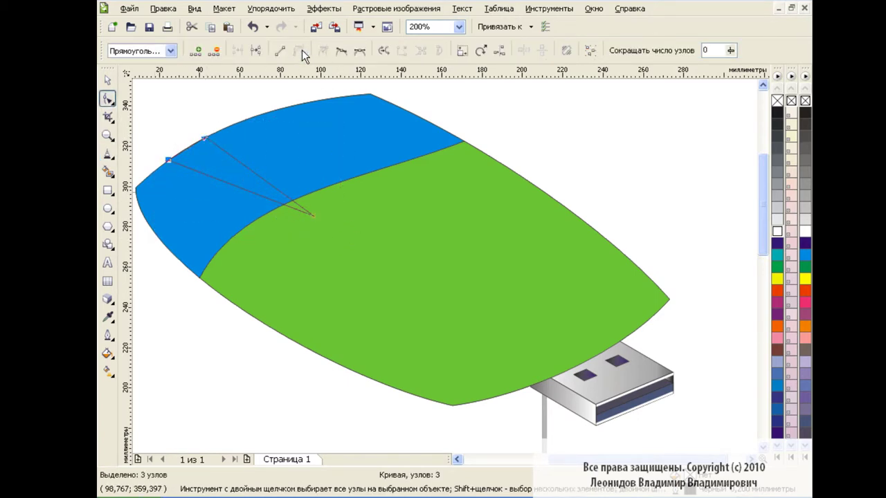
{"action": "left_click", "coordinate": [459, 26]}
{"action": "left_click", "coordinate": [415, 138]}
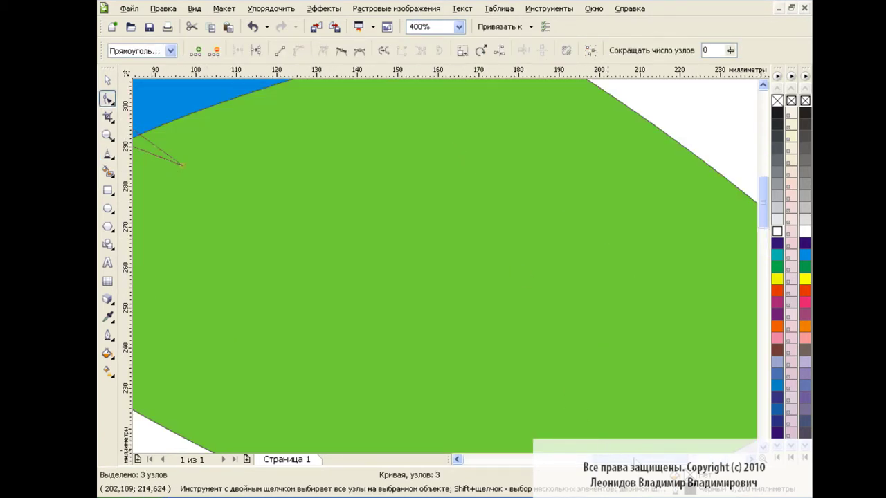
{"action": "left_click_drag", "start_coordinate": [764, 228], "coordinate": [764, 195]}
{"action": "left_click", "coordinate": [380, 206]}
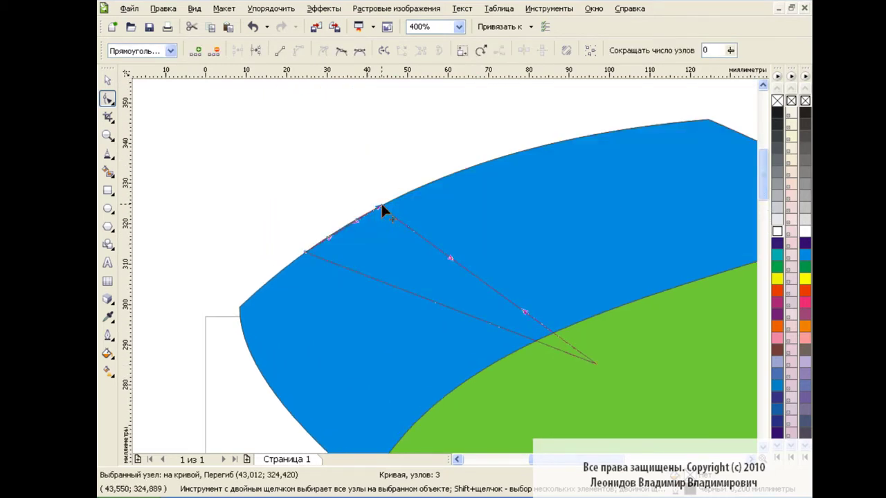
{"action": "left_click_drag", "start_coordinate": [327, 239], "coordinate": [356, 221]}
{"action": "left_click", "coordinate": [307, 250]}
{"action": "left_click_drag", "start_coordinate": [305, 252], "coordinate": [306, 253]}
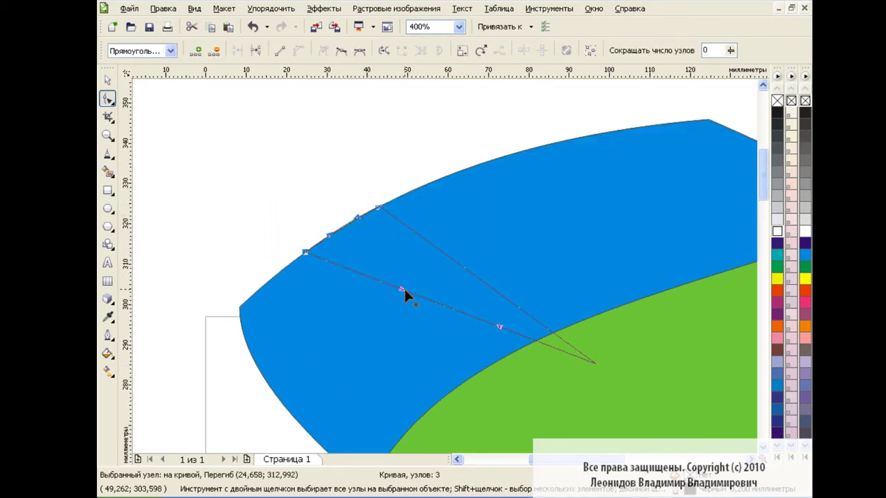
{"action": "left_click_drag", "start_coordinate": [403, 288], "coordinate": [408, 255]}
Curve the upper edge toward the tip and fill the sliver white
{"action": "left_click_drag", "start_coordinate": [595, 361], "coordinate": [527, 301]}
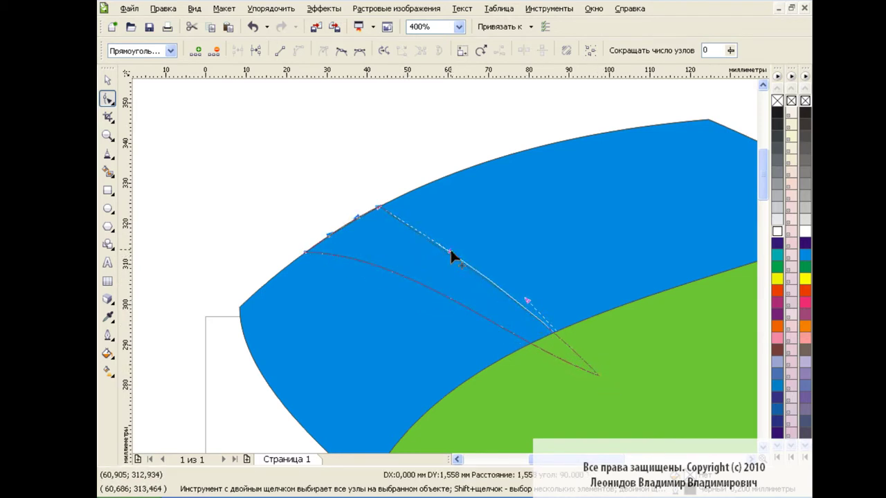
{"action": "left_click", "coordinate": [596, 376]}
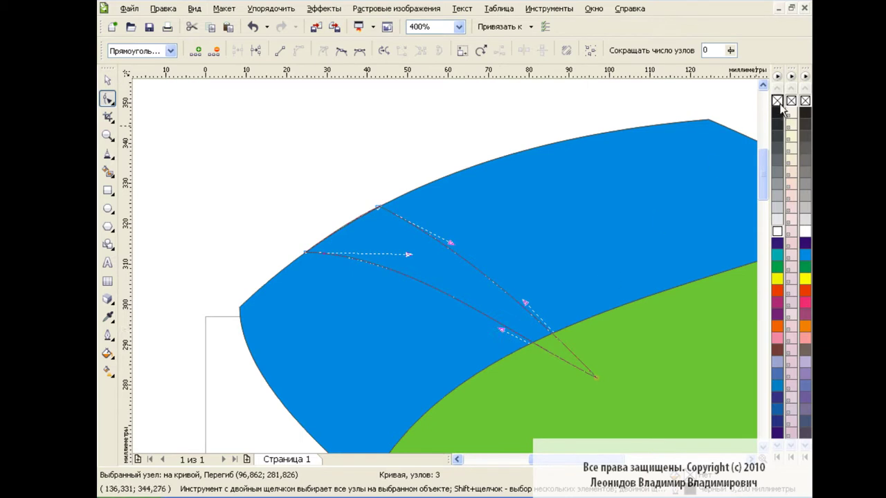
{"action": "left_click", "coordinate": [777, 231]}
{"action": "key", "text": "space"}
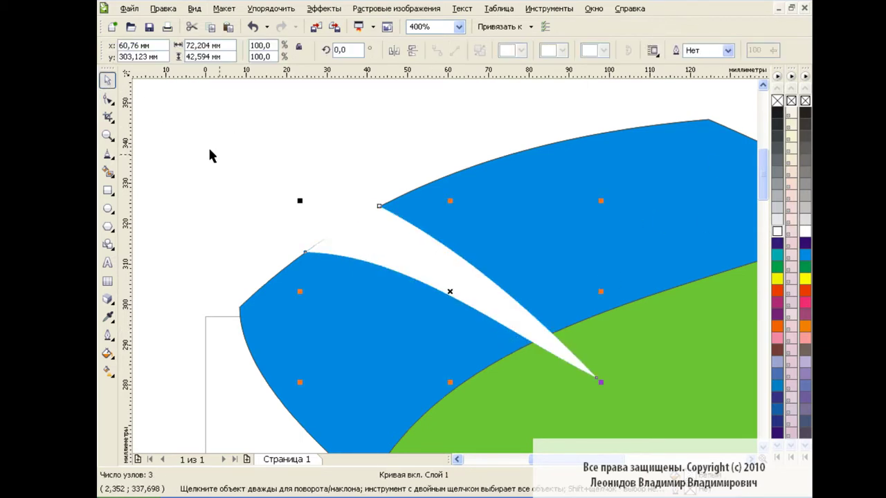
{"action": "left_click", "coordinate": [224, 153]}
Sketch a small closed freehand loop near the top edge of the blue casing
{"action": "scroll", "coordinate": [625, 419], "scroll_direction": "right", "scroll_amount": 3}
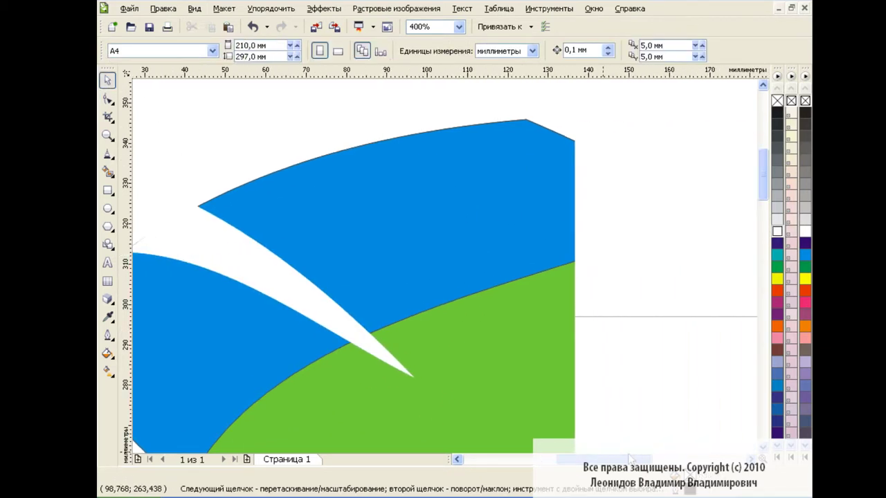
{"action": "left_click", "coordinate": [108, 154]}
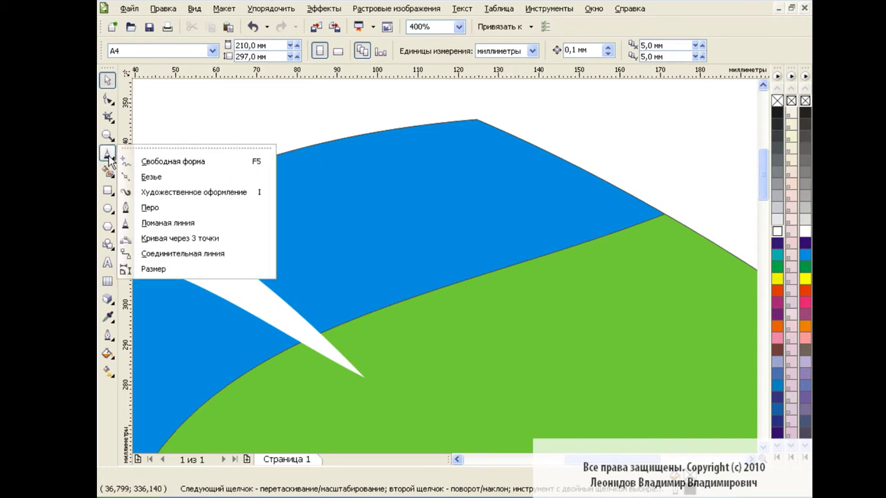
{"action": "left_click", "coordinate": [169, 148]}
{"action": "left_click_drag", "start_coordinate": [395, 155], "coordinate": [471, 139]}
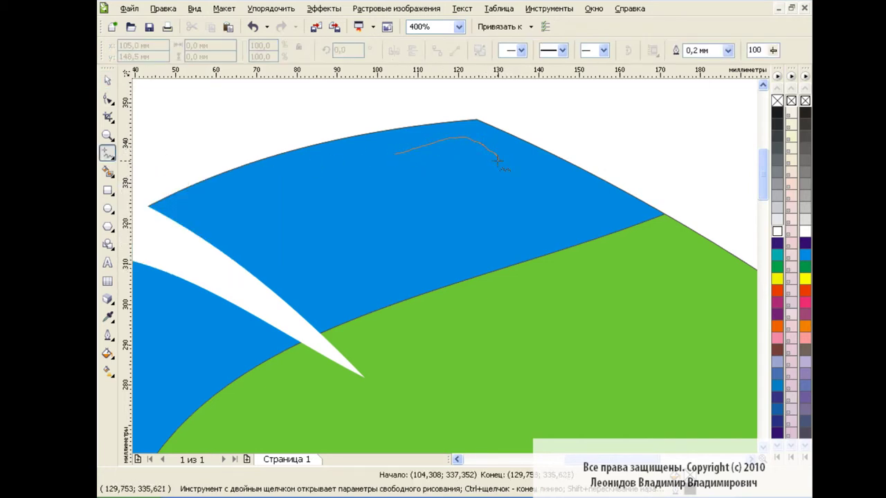
{"action": "left_click_drag", "start_coordinate": [394, 156], "coordinate": [393, 153]}
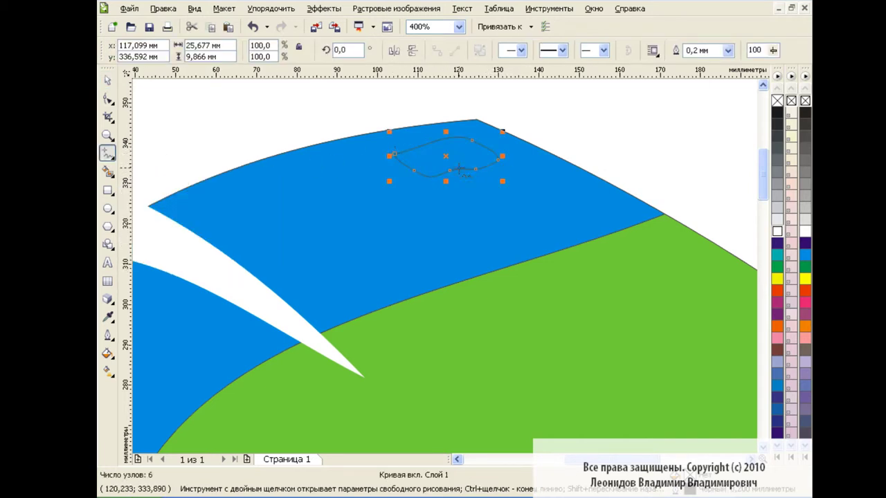
Smooth the loop's lower edge, remove its outline and fill it white
{"action": "left_click", "coordinate": [108, 100]}
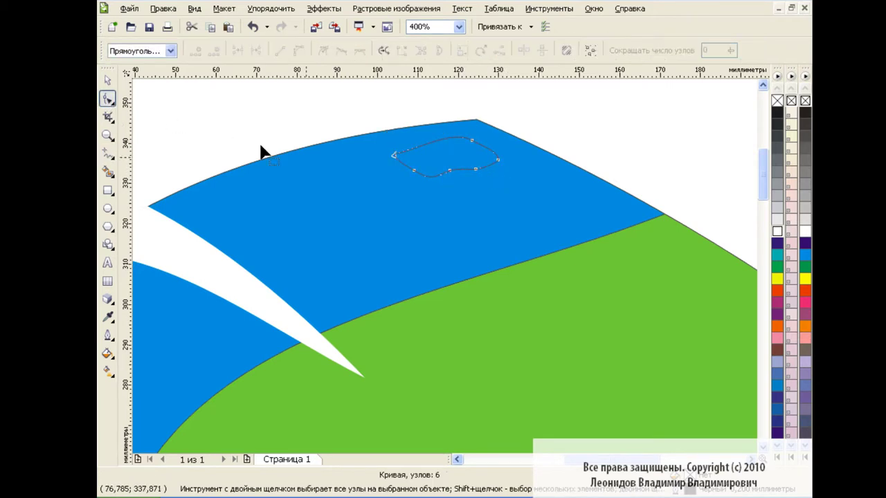
{"action": "left_click_drag", "start_coordinate": [459, 173], "coordinate": [475, 169]}
{"action": "left_click", "coordinate": [454, 173]}
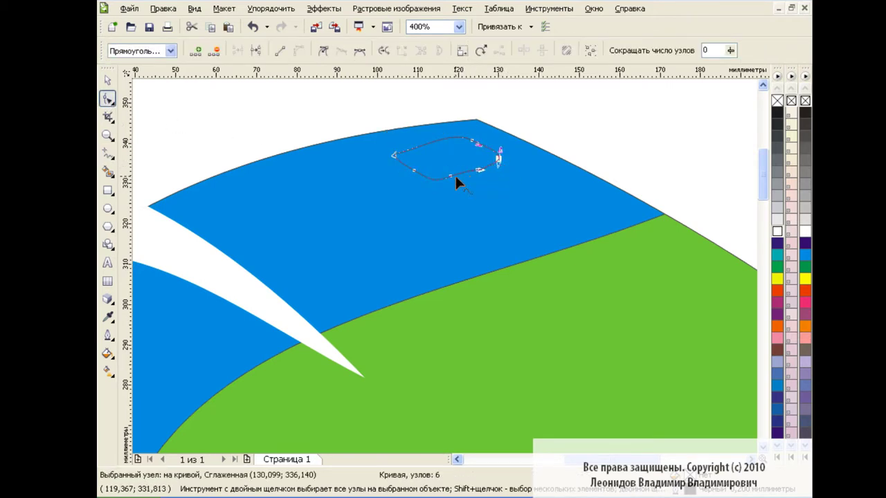
{"action": "left_click", "coordinate": [108, 81]}
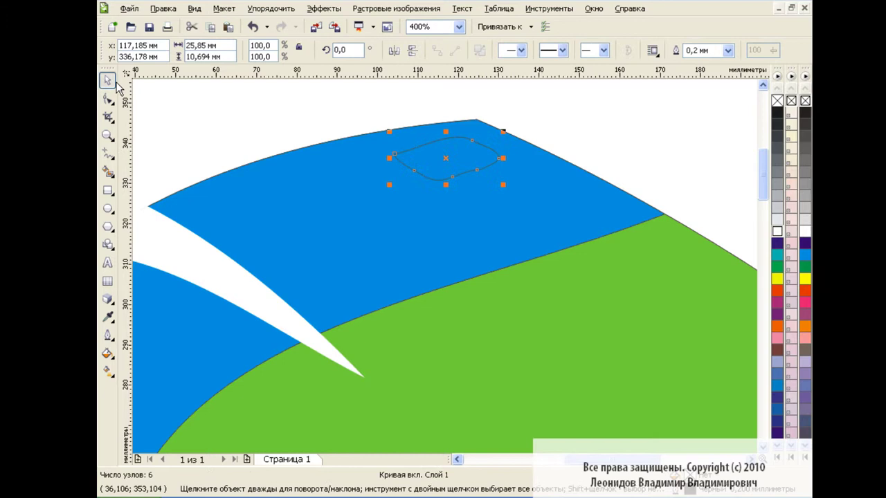
{"action": "right_click", "coordinate": [778, 101]}
{"action": "left_click", "coordinate": [777, 231]}
{"action": "left_click", "coordinate": [449, 158]}
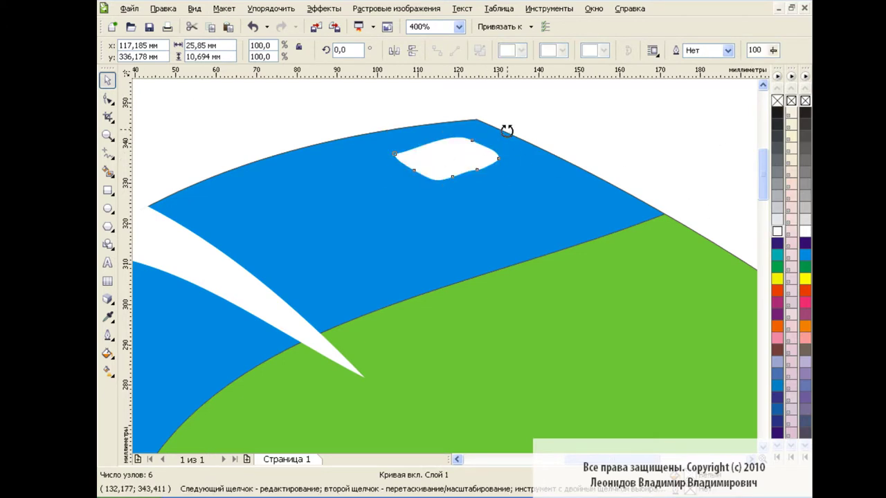
{"action": "left_click", "coordinate": [587, 126]}
Scroll the view and set the zoom to 300%
{"action": "left_click", "coordinate": [458, 28]}
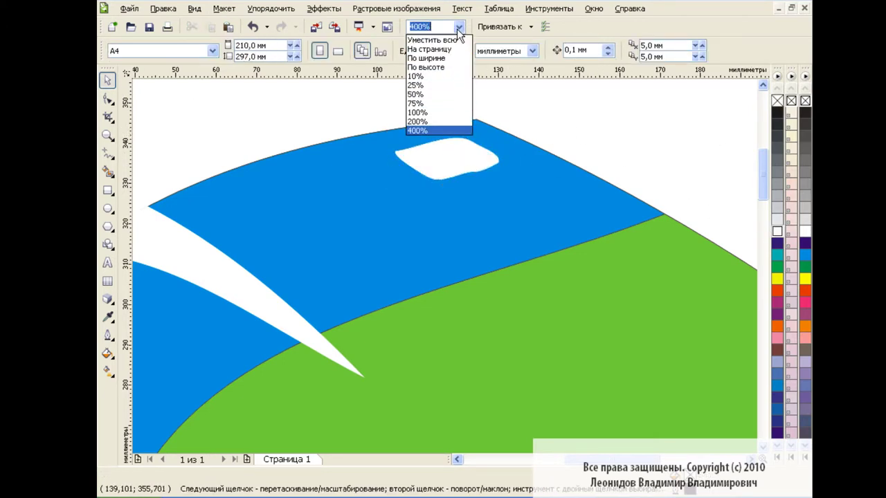
{"action": "left_click", "coordinate": [458, 27]}
{"action": "scroll", "coordinate": [768, 200], "scroll_direction": "down", "scroll_amount": 5}
{"action": "scroll", "coordinate": [733, 222], "scroll_direction": "right", "scroll_amount": 8}
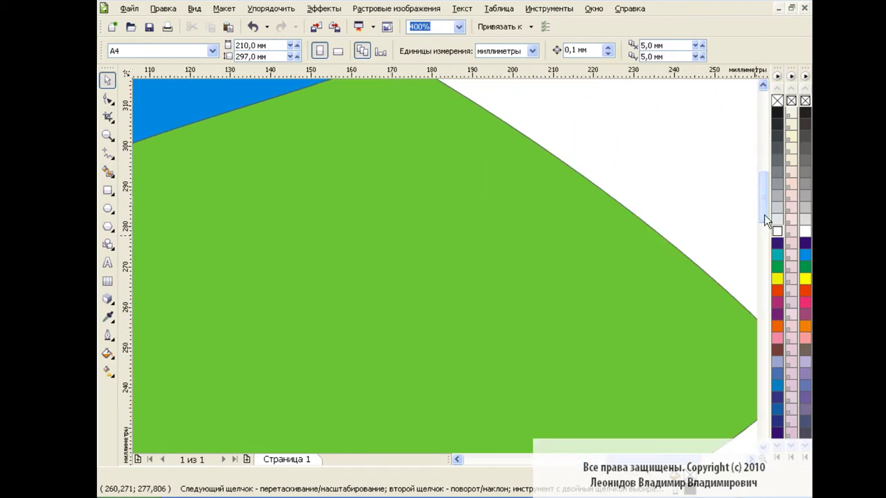
{"action": "left_click_drag", "start_coordinate": [764, 214], "coordinate": [763, 223]}
{"action": "left_click", "coordinate": [459, 28]}
{"action": "left_click", "coordinate": [409, 26]}
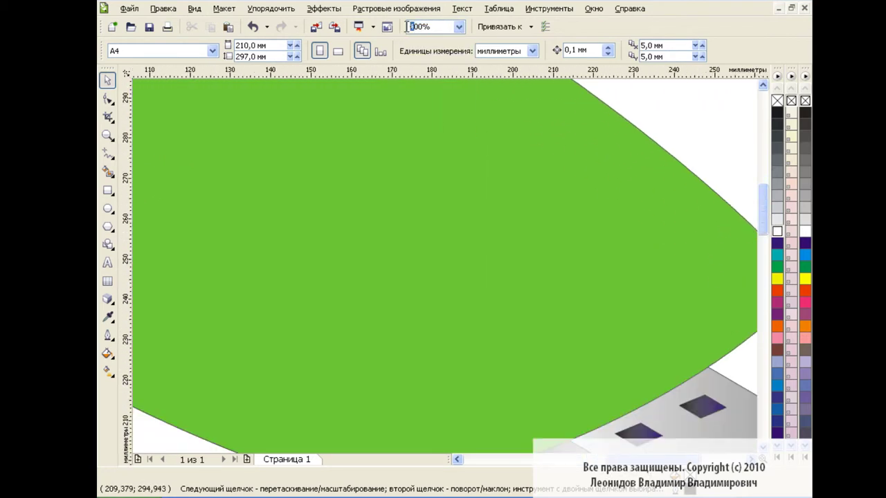
{"action": "type", "text": "300"}
{"action": "key", "text": "Return"}
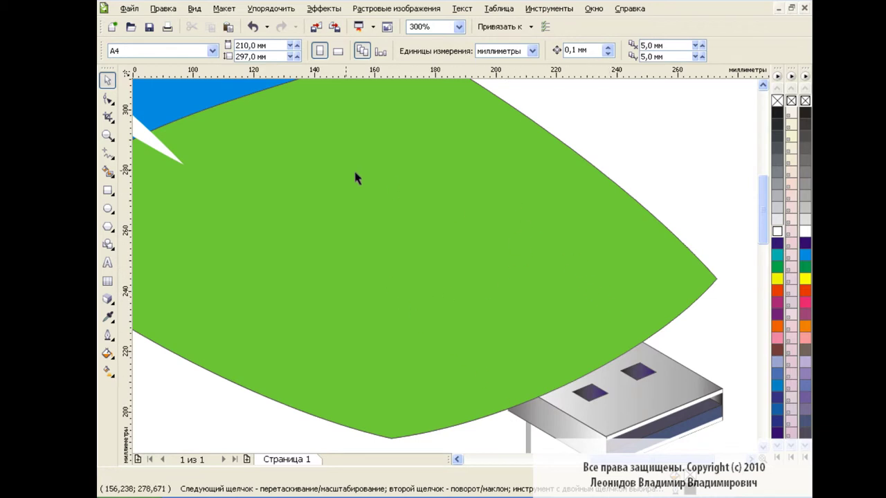
Ungroup the casing-and-plug group and select the 11-object USB plug group
{"action": "left_click", "coordinate": [108, 154]}
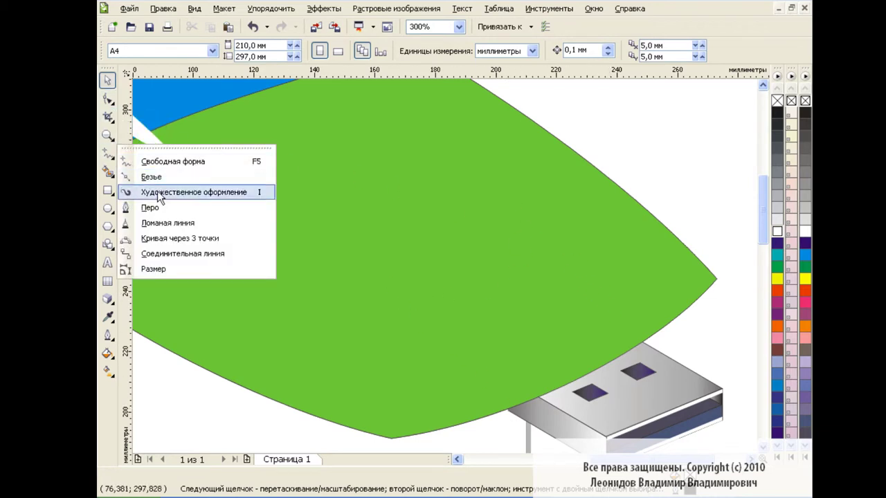
{"action": "left_click", "coordinate": [156, 207]}
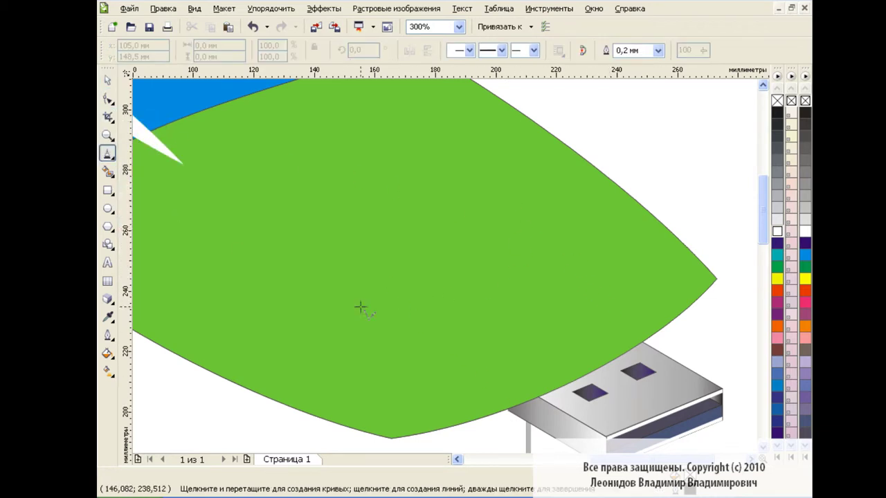
{"action": "left_click", "coordinate": [107, 80]}
{"action": "left_click", "coordinate": [668, 419]}
{"action": "left_click_drag", "start_coordinate": [764, 229], "coordinate": [764, 246]}
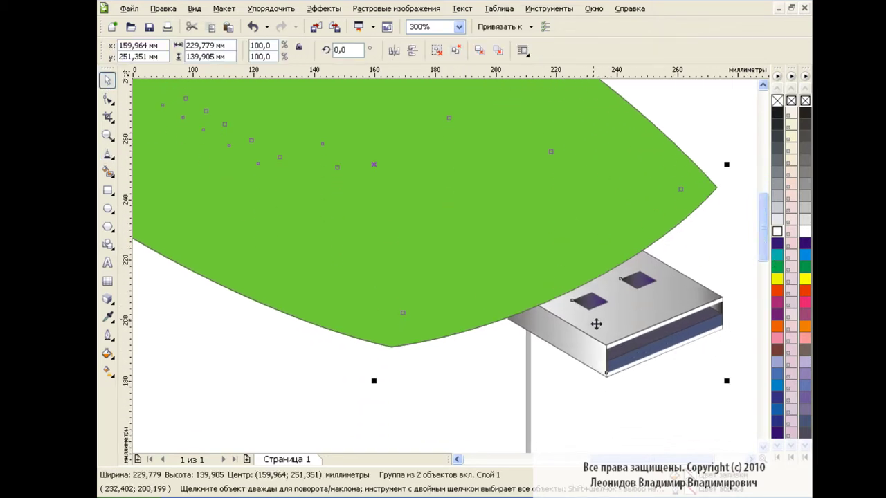
{"action": "left_click", "coordinate": [437, 50]}
{"action": "left_click", "coordinate": [632, 318]}
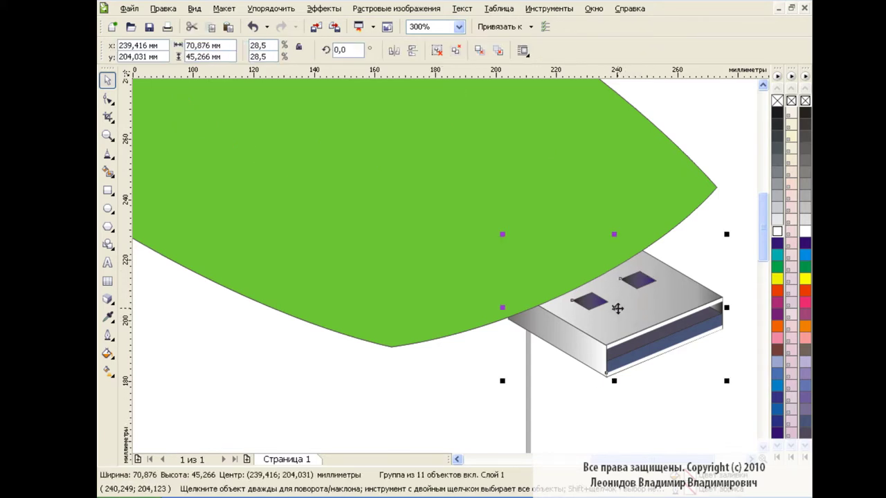
Move the metal USB plug group in front of the green body with Order > To Front of Page
{"action": "right_click", "coordinate": [616, 307]}
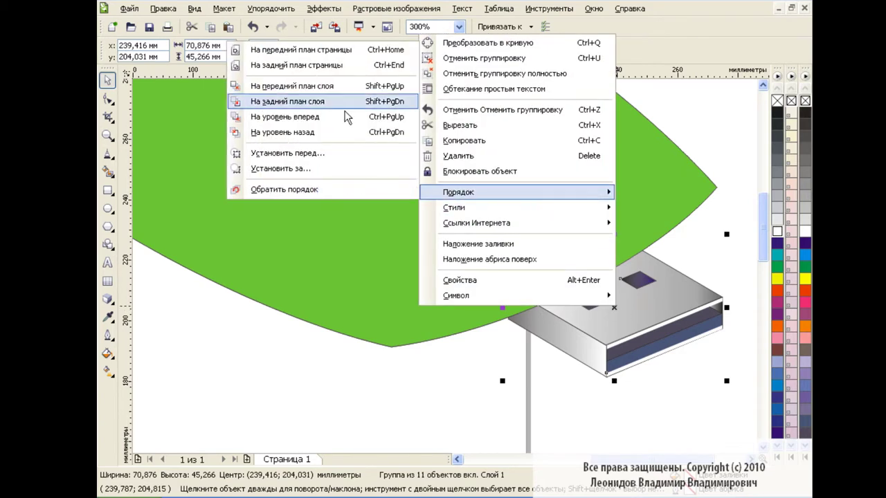
{"action": "left_click", "coordinate": [305, 53]}
{"action": "scroll", "coordinate": [760, 243], "scroll_direction": "up", "scroll_amount": 2}
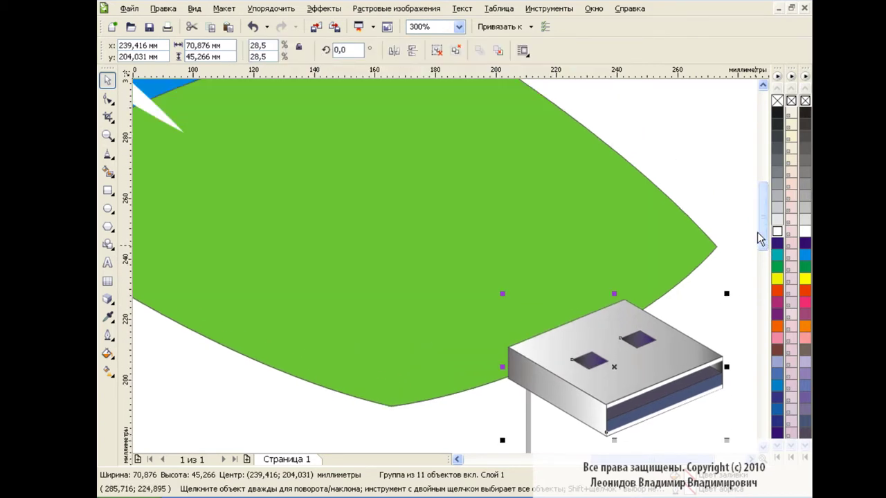
{"action": "left_click", "coordinate": [725, 272]}
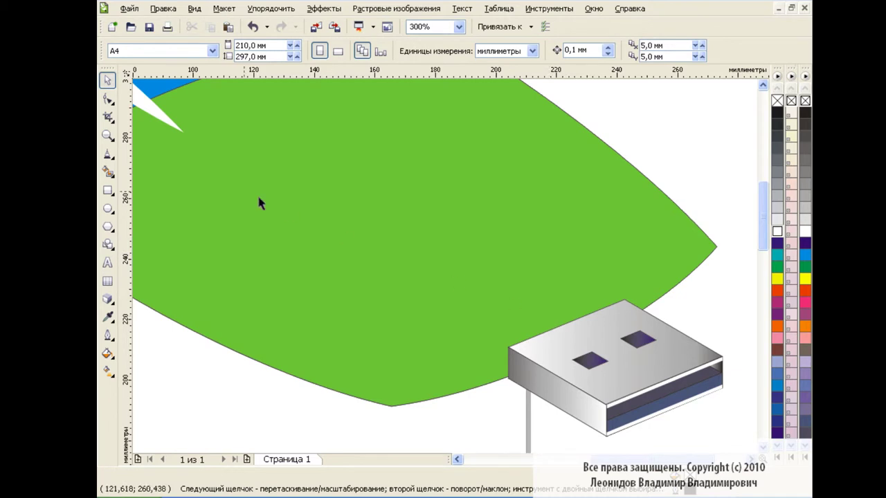
Draw a closed six-point polyline fork shape over the green body, anchored at the plug's edge
{"action": "left_click", "coordinate": [108, 154]}
{"action": "left_click", "coordinate": [507, 345]}
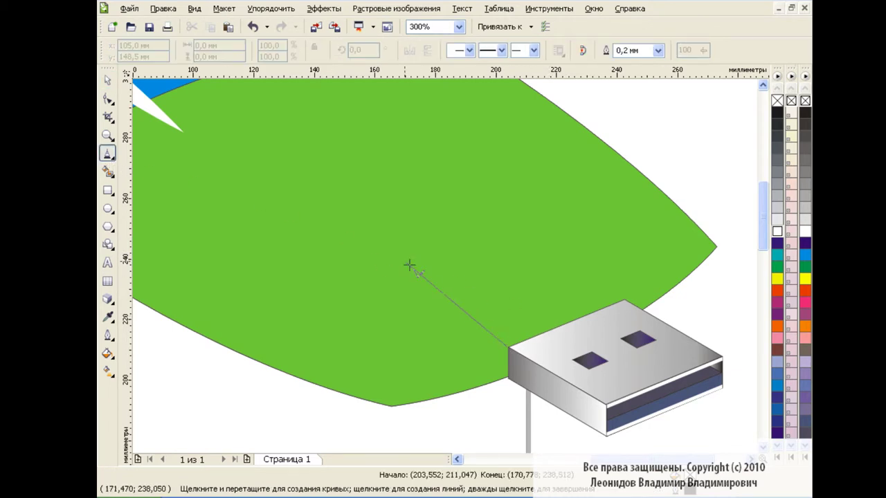
{"action": "left_click", "coordinate": [357, 238]}
{"action": "left_click", "coordinate": [467, 281]}
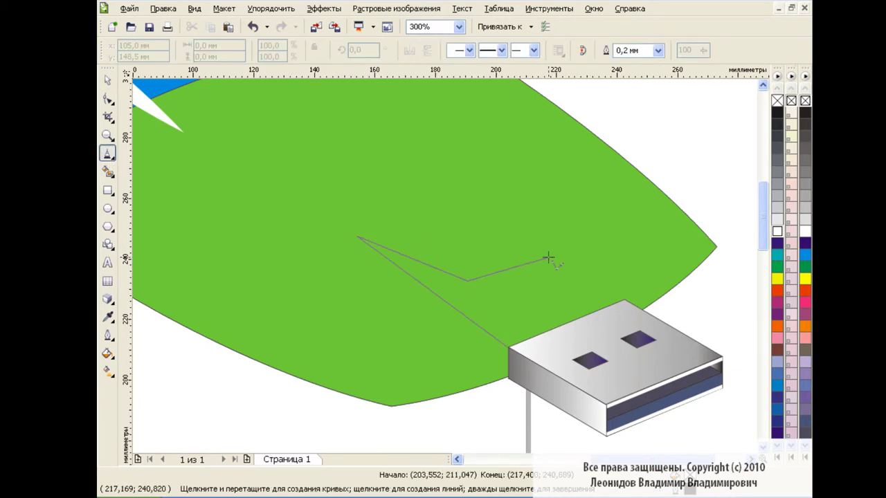
{"action": "left_click", "coordinate": [544, 249]}
{"action": "left_click", "coordinate": [461, 151]}
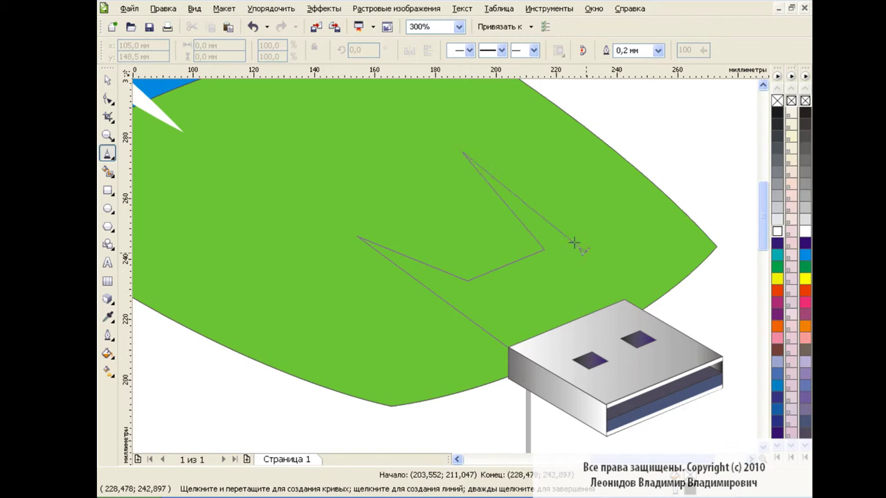
{"action": "left_click", "coordinate": [625, 299]}
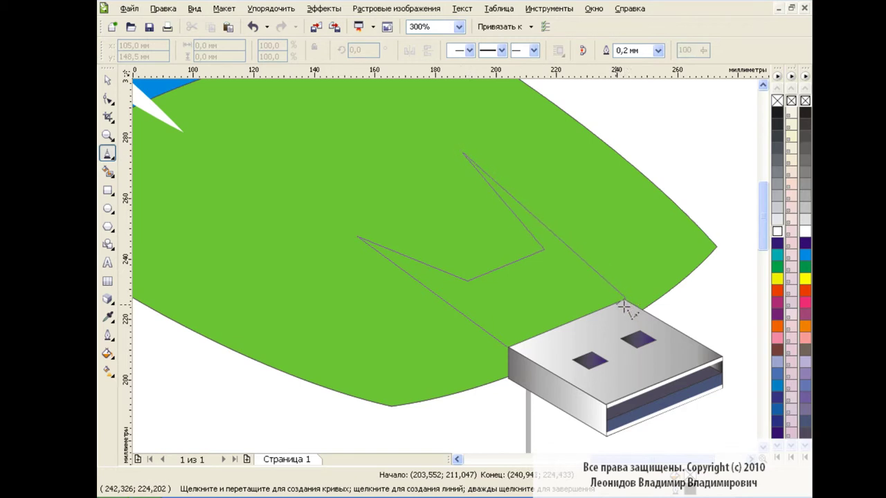
{"action": "left_click", "coordinate": [508, 347]}
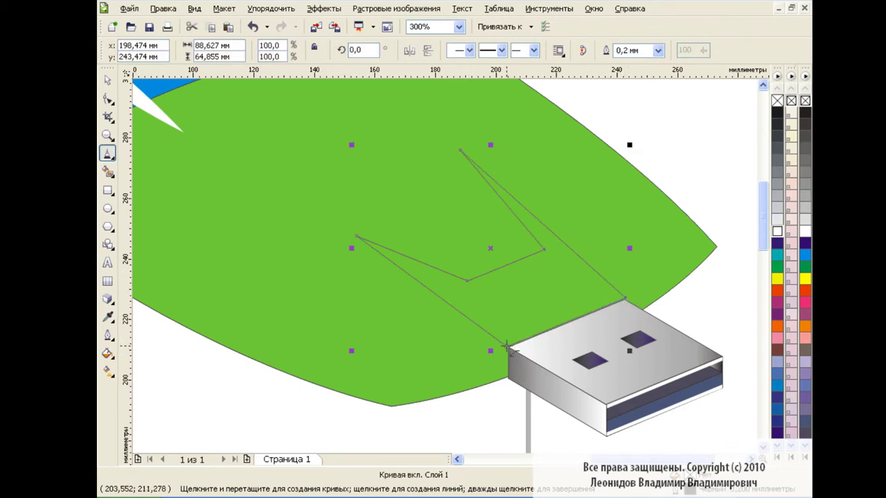
Convert the outline's segments to curves and bend its bottom and right edges
{"action": "left_click", "coordinate": [107, 99]}
{"action": "left_click_drag", "start_coordinate": [324, 133], "coordinate": [632, 366]}
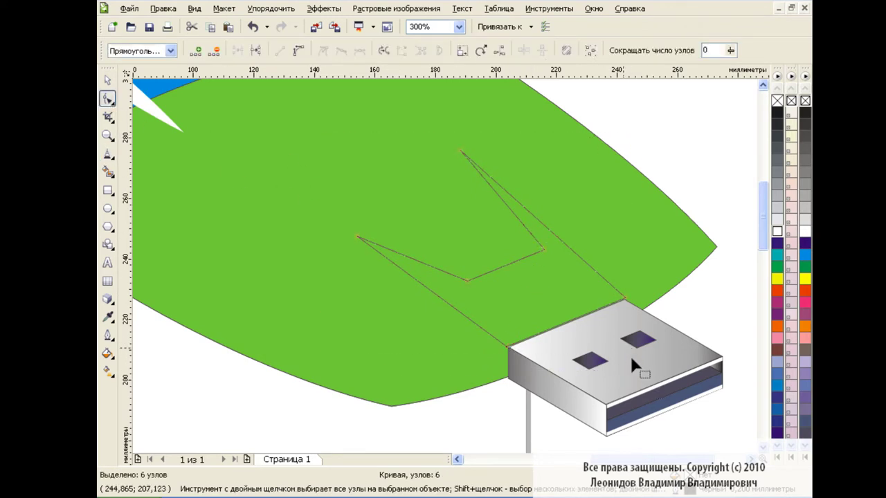
{"action": "left_click", "coordinate": [493, 274]}
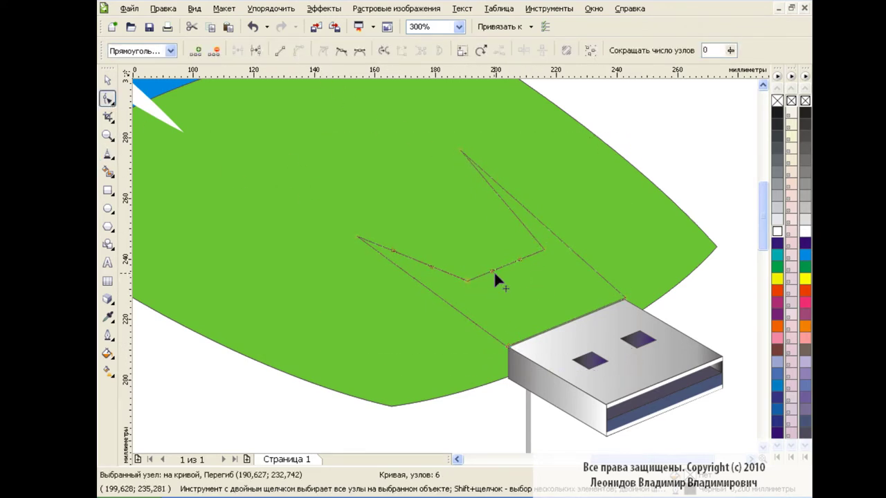
{"action": "left_click_drag", "start_coordinate": [482, 285], "coordinate": [466, 284]}
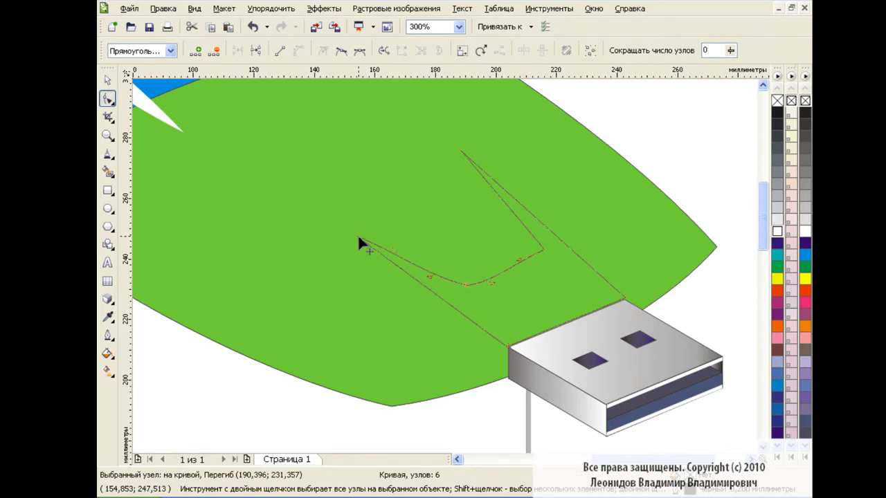
{"action": "left_click", "coordinate": [357, 236]}
{"action": "left_click", "coordinate": [458, 307]}
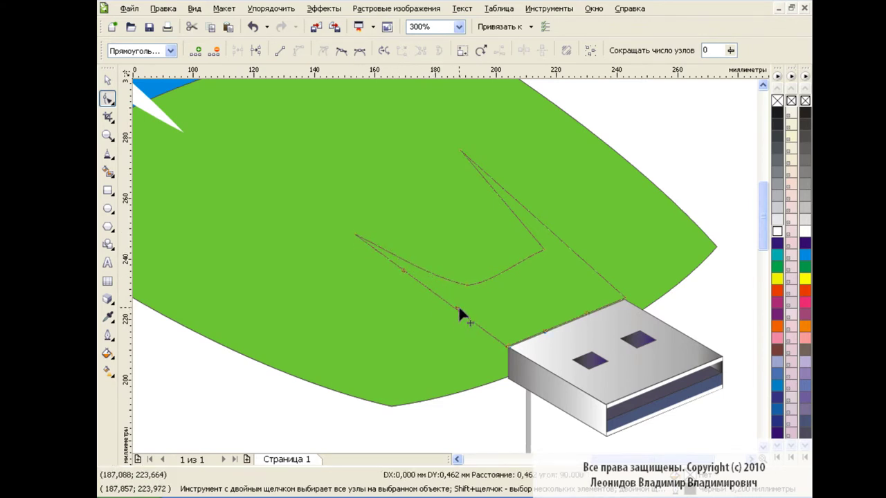
{"action": "left_click_drag", "start_coordinate": [522, 207], "coordinate": [517, 192]}
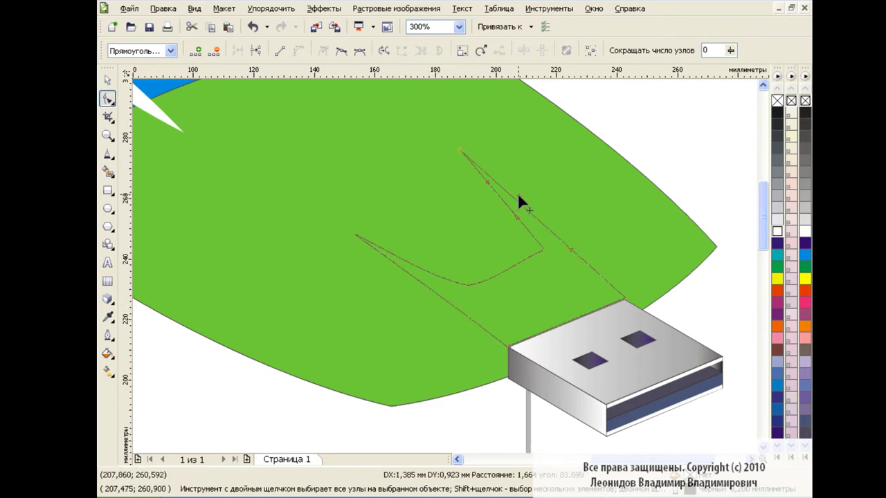
{"action": "left_click", "coordinate": [590, 250]}
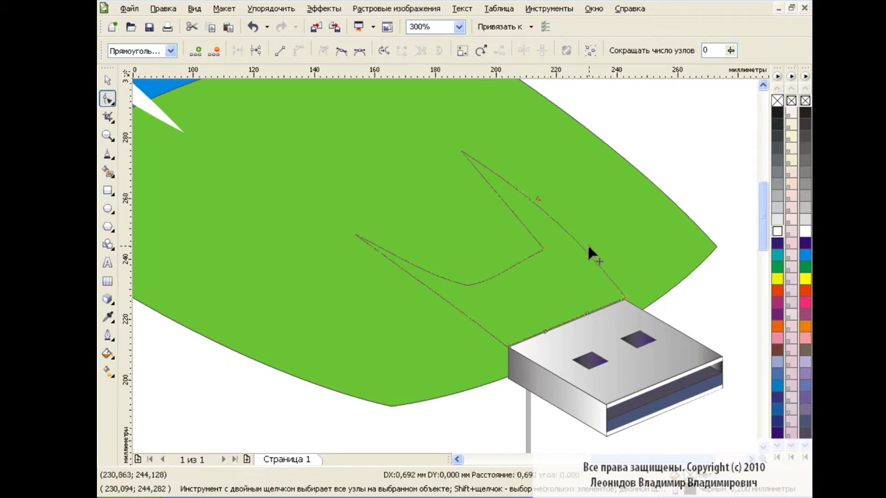
{"action": "left_click_drag", "start_coordinate": [467, 283], "coordinate": [478, 304]}
Refine the inner curve and tip nodes into a smooth swoosh and fill it white
{"action": "left_click", "coordinate": [355, 235]}
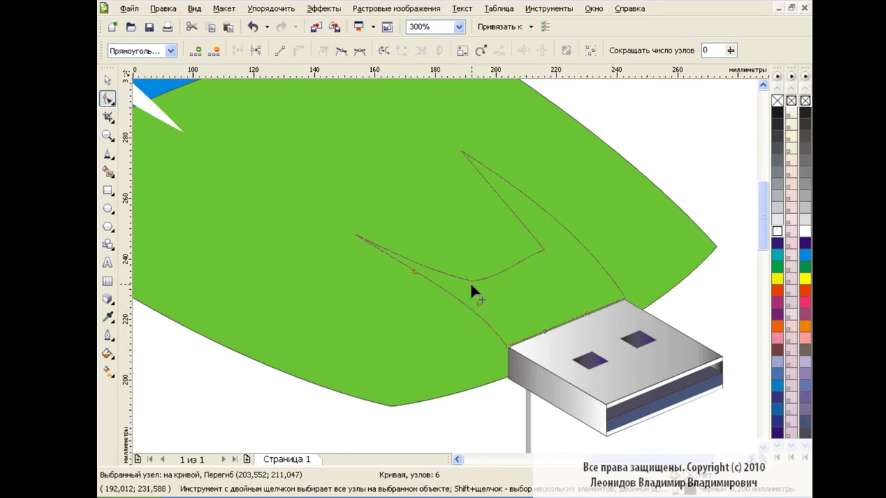
{"action": "left_click", "coordinate": [355, 235]}
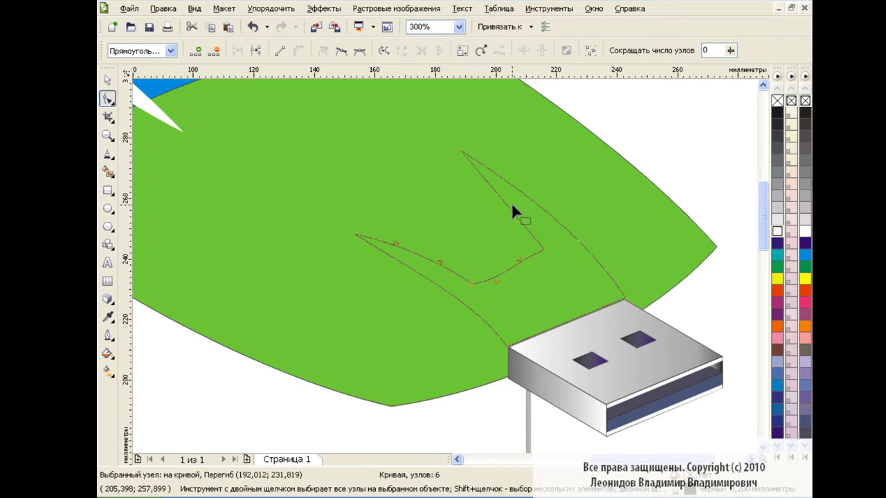
{"action": "left_click", "coordinate": [459, 148]}
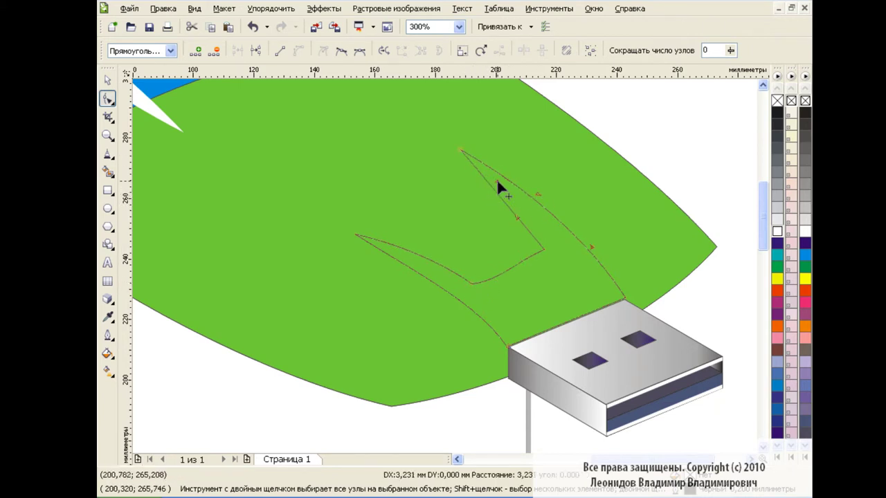
{"action": "left_click", "coordinate": [516, 215]}
{"action": "left_click", "coordinate": [519, 216]}
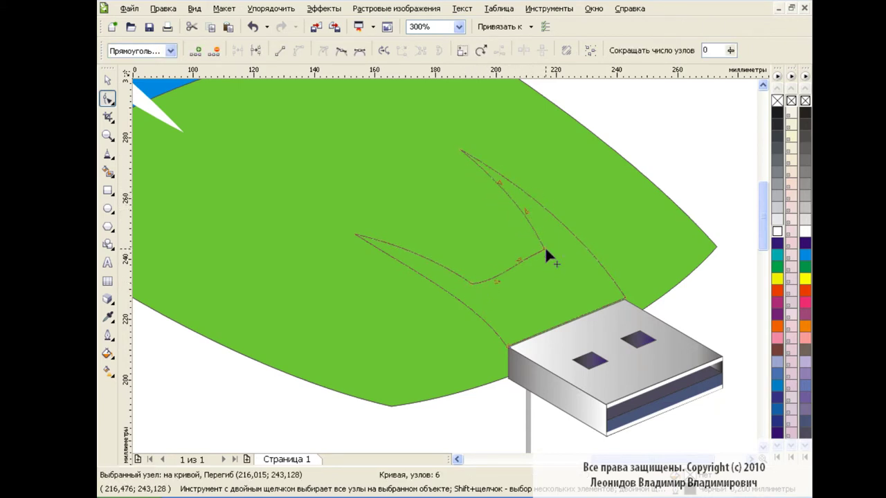
{"action": "left_click_drag", "start_coordinate": [547, 246], "coordinate": [554, 256]}
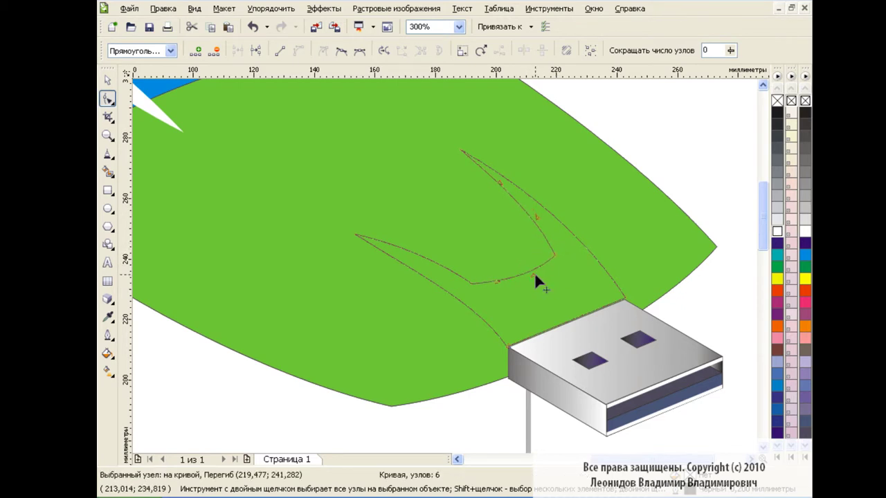
{"action": "left_click_drag", "start_coordinate": [336, 214], "coordinate": [472, 311]}
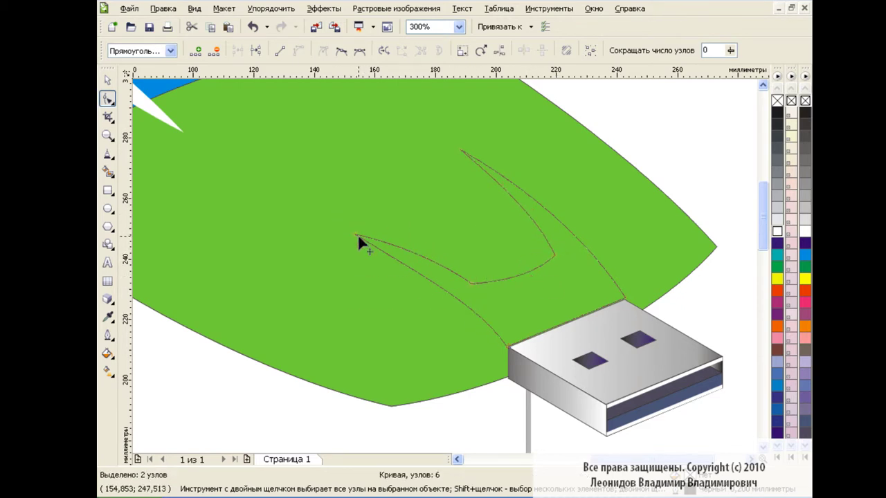
{"action": "left_click_drag", "start_coordinate": [358, 234], "coordinate": [358, 226]}
{"action": "left_click", "coordinate": [479, 281]}
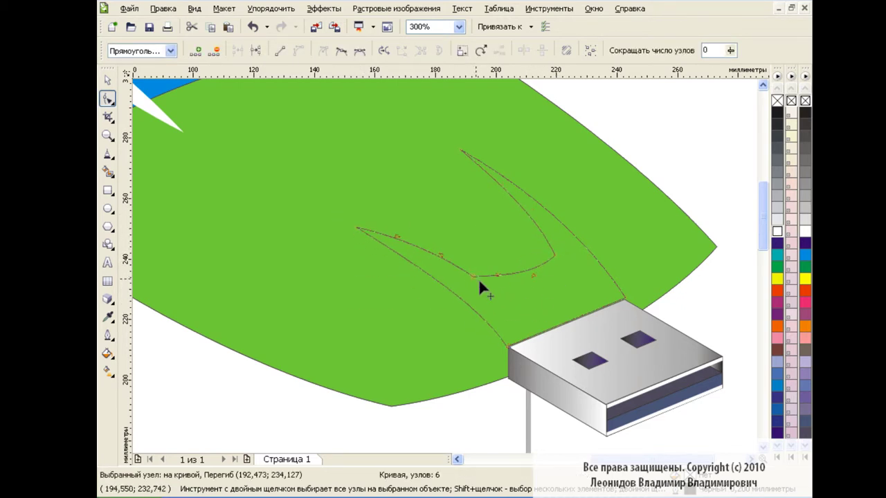
{"action": "left_click_drag", "start_coordinate": [479, 281], "coordinate": [475, 283]}
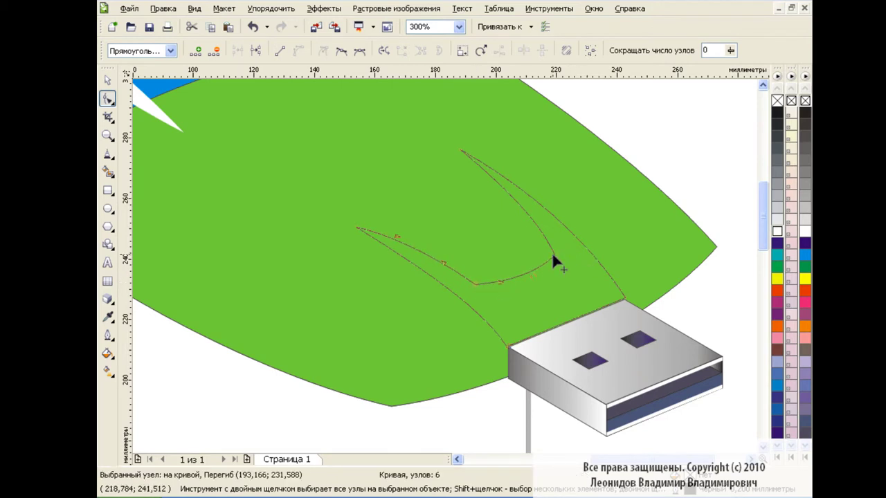
{"action": "left_click_drag", "start_coordinate": [553, 256], "coordinate": [558, 254]}
{"action": "left_click", "coordinate": [777, 231]}
Remove the highlight's outline and round off the stray curve's pointed tip near the body
{"action": "right_click", "coordinate": [778, 101]}
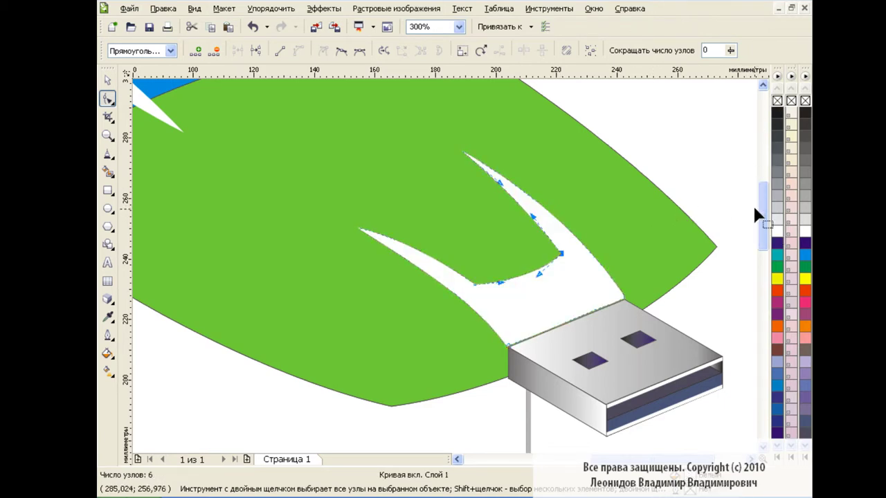
{"action": "mouse_move", "coordinate": [721, 252]}
{"action": "left_mouse_down"}
{"action": "mouse_move", "coordinate": [697, 248]}
{"action": "mouse_move", "coordinate": [687, 296]}
{"action": "left_mouse_up"}
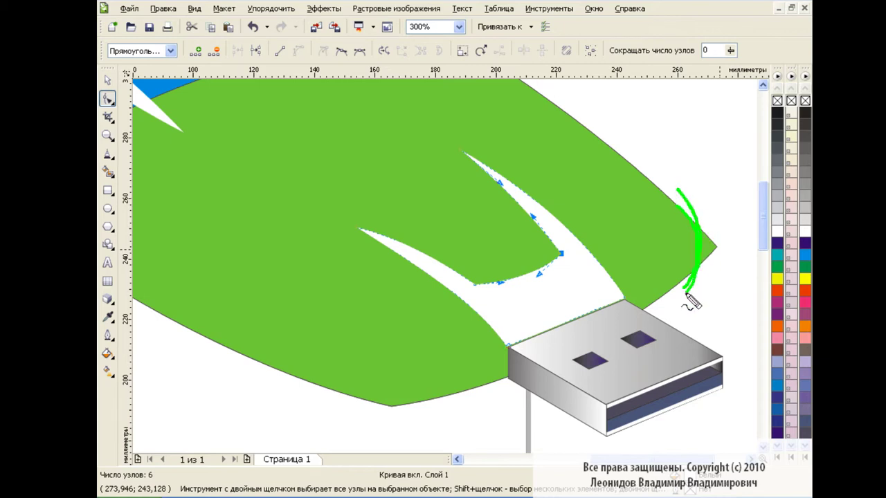
{"action": "left_click", "coordinate": [717, 245]}
{"action": "left_click", "coordinate": [716, 244]}
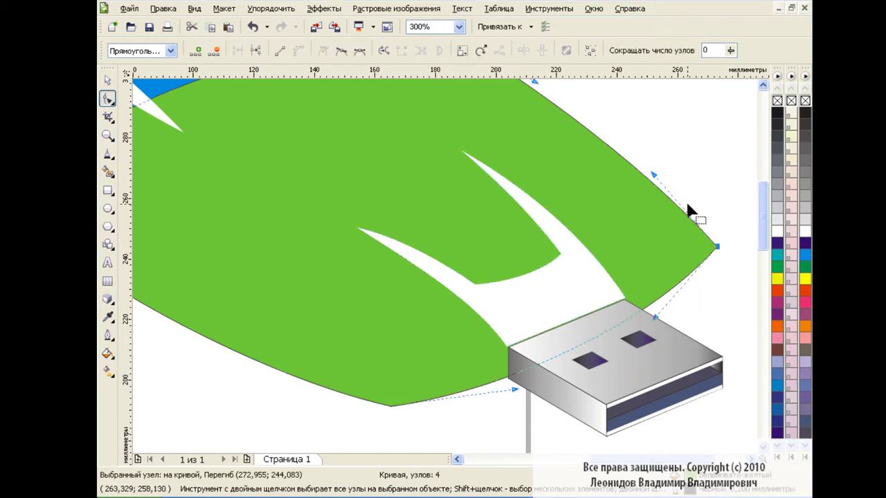
{"action": "left_click_drag", "start_coordinate": [716, 244], "coordinate": [696, 246]}
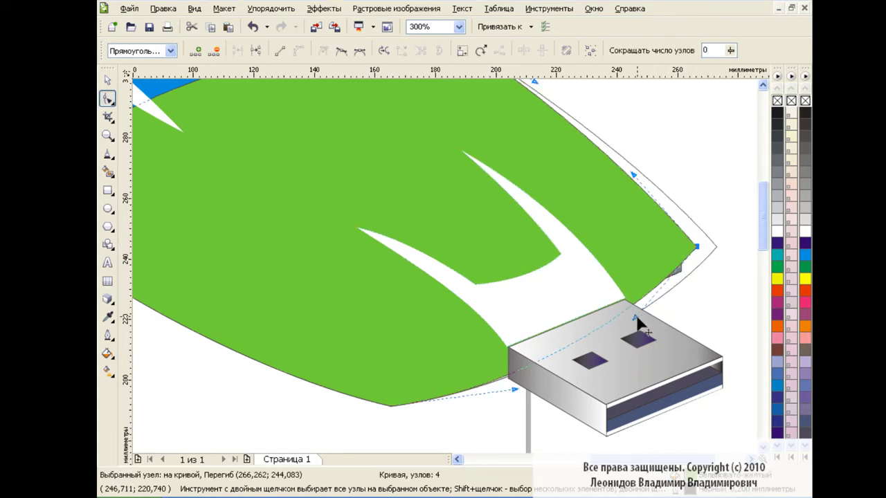
{"action": "left_click_drag", "start_coordinate": [635, 318], "coordinate": [668, 325]}
{"action": "left_click_drag", "start_coordinate": [633, 174], "coordinate": [667, 177]}
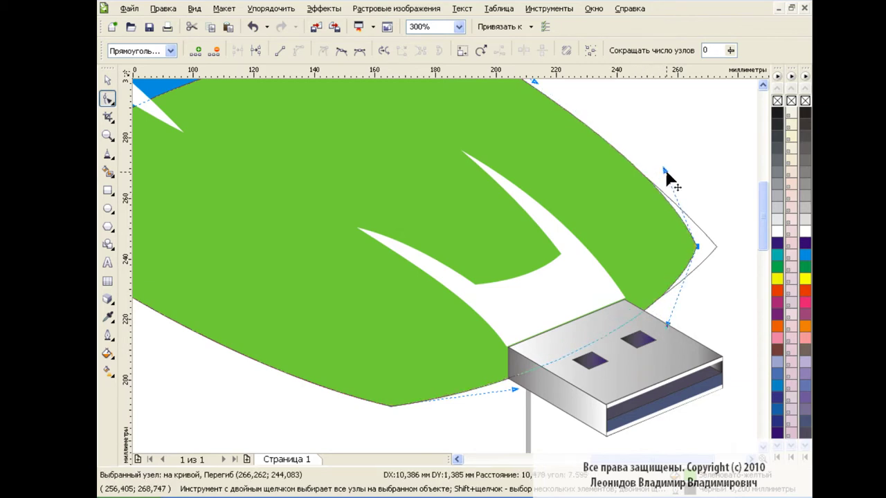
Tidy up the reshaped curve and view the whole flash drive at 200% zoom
{"action": "key", "text": "space"}
{"action": "left_click", "coordinate": [730, 306]}
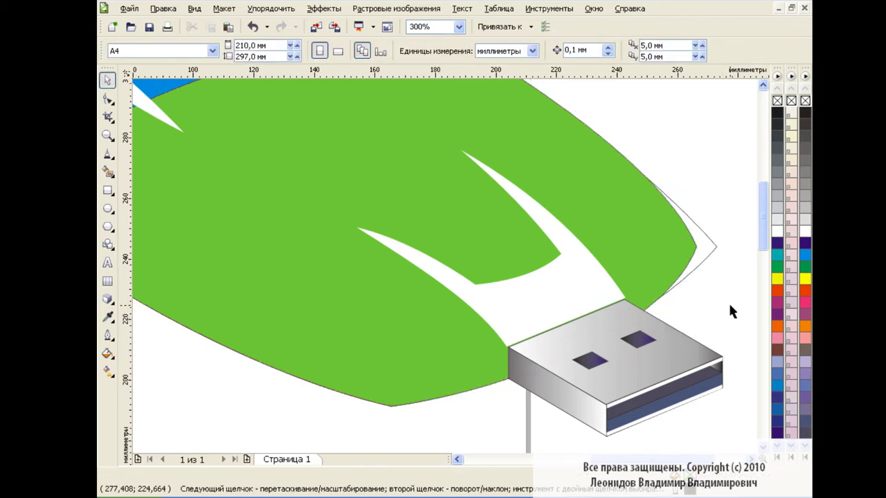
{"action": "left_click", "coordinate": [714, 250]}
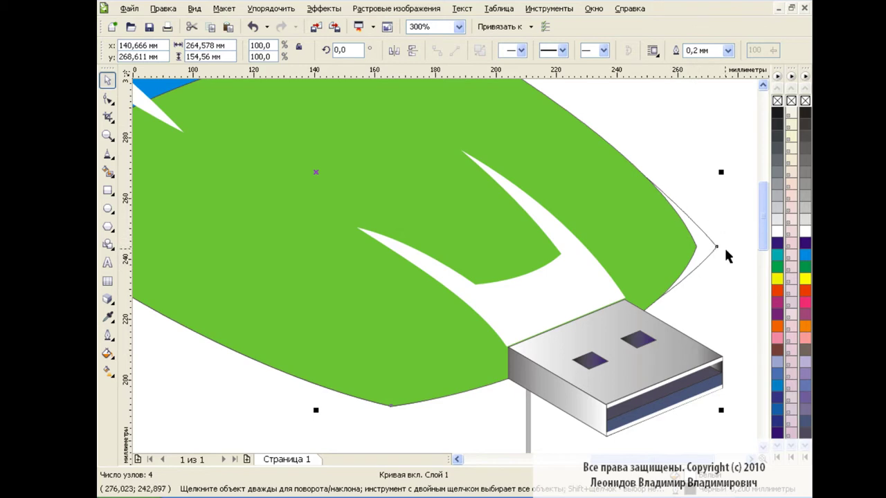
{"action": "left_click", "coordinate": [724, 250]}
{"action": "left_click", "coordinate": [715, 245]}
{"action": "left_click", "coordinate": [720, 266]}
{"action": "left_click", "coordinate": [459, 26]}
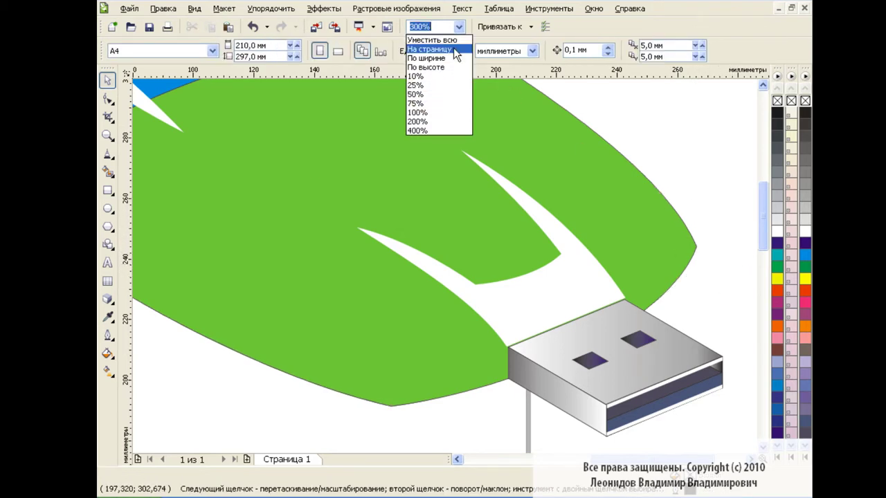
{"action": "left_click", "coordinate": [465, 123]}
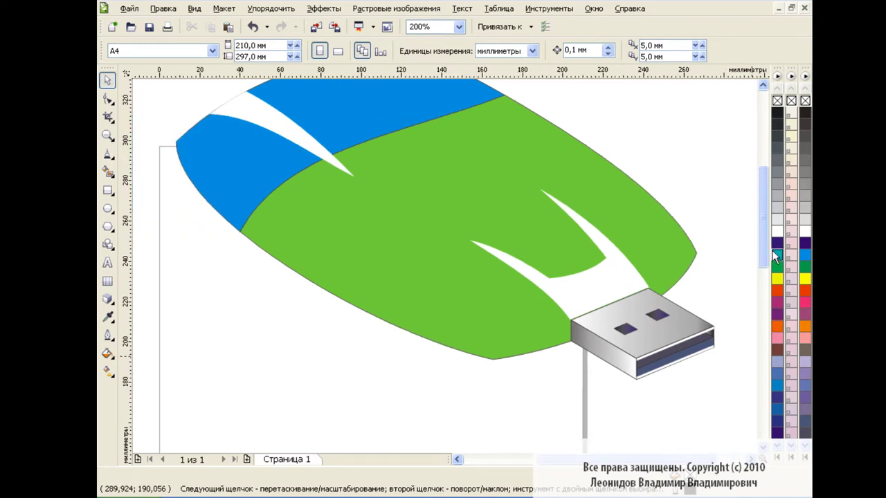
{"action": "left_click_drag", "start_coordinate": [764, 250], "coordinate": [760, 240]}
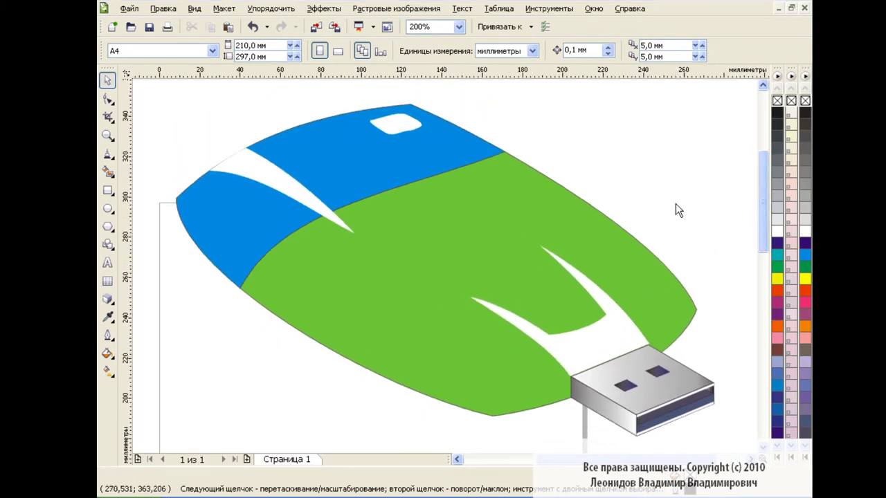
Apply linear transparencies fading the white stripe and making the green body translucent over the chip
{"action": "left_click", "coordinate": [600, 334]}
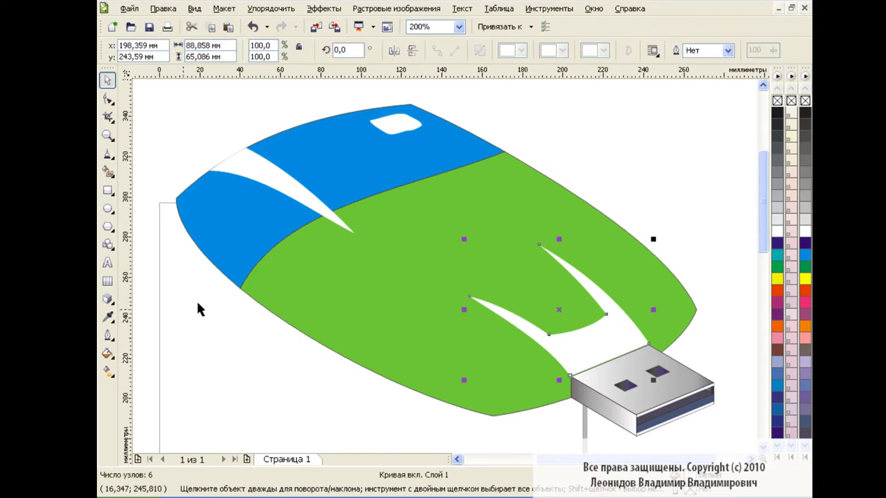
{"action": "left_click", "coordinate": [110, 300]}
{"action": "left_click", "coordinate": [166, 398]}
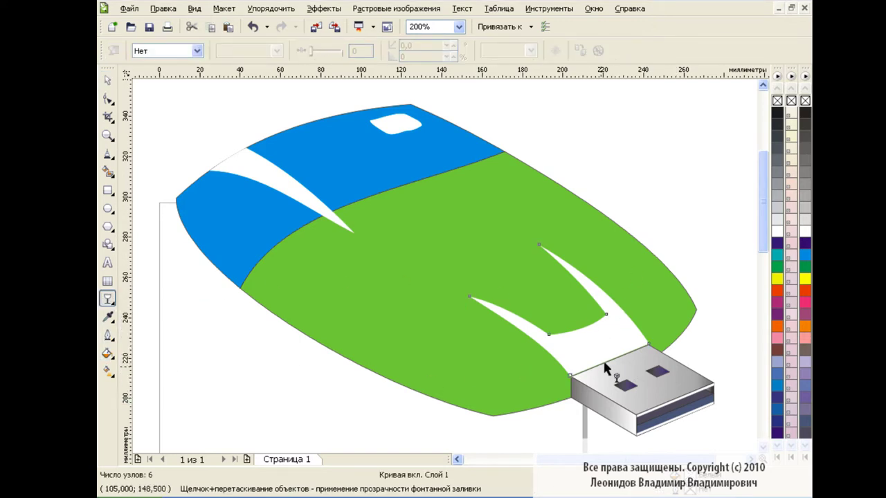
{"action": "left_click_drag", "start_coordinate": [601, 367], "coordinate": [479, 235]}
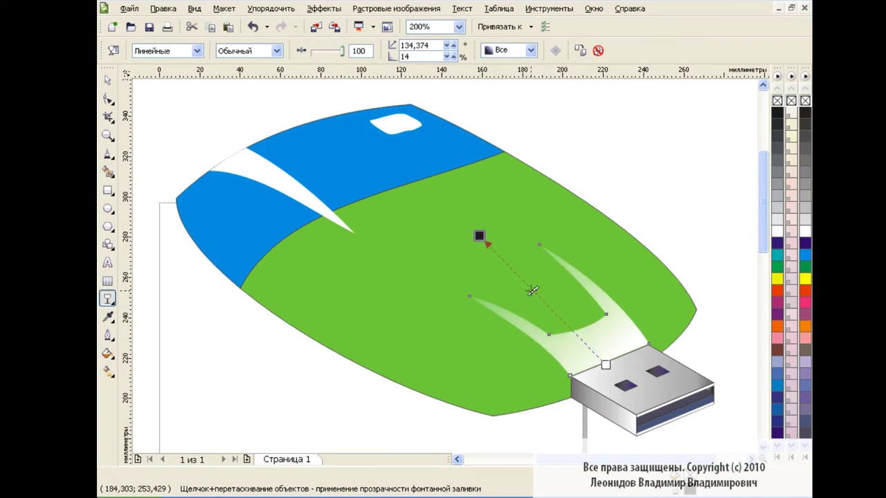
{"action": "left_click", "coordinate": [550, 406]}
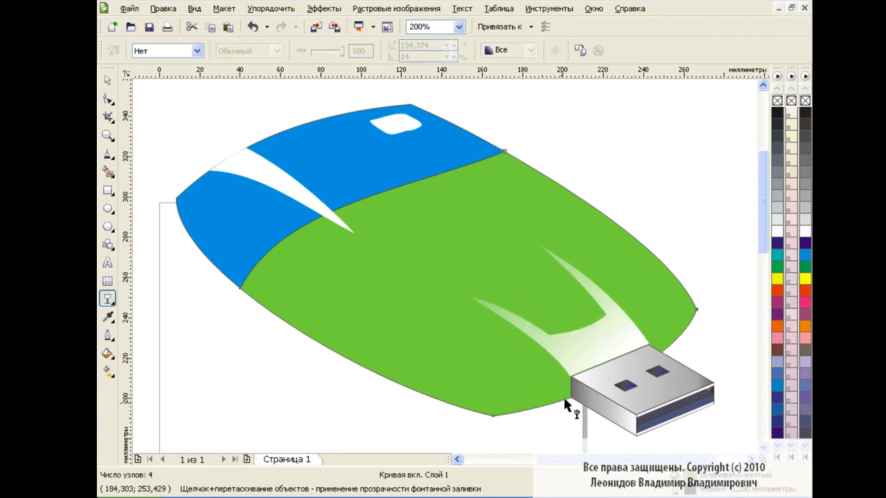
{"action": "mouse_move", "coordinate": [565, 406]}
{"action": "left_mouse_down"}
{"action": "mouse_move", "coordinate": [414, 224]}
{"action": "mouse_move", "coordinate": [421, 262]}
{"action": "mouse_move", "coordinate": [276, 111]}
{"action": "left_mouse_up"}
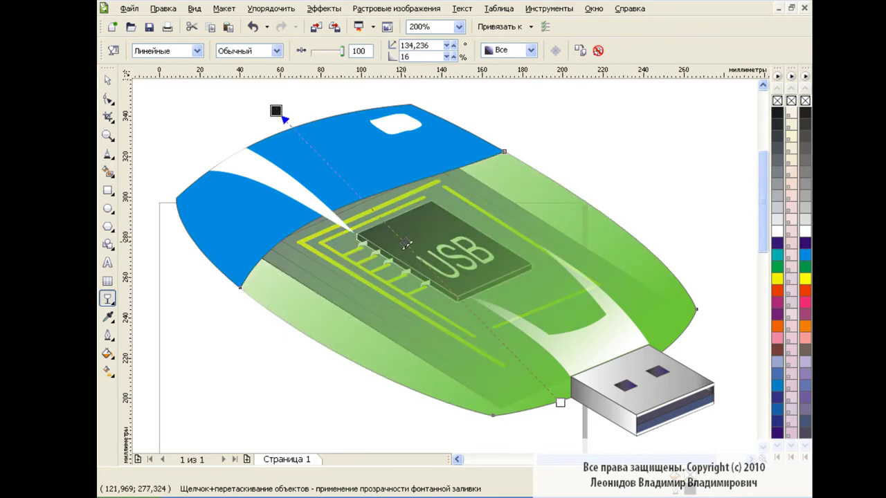
Give the cap's white spot and white stripe fading linear transparencies
{"action": "scroll", "coordinate": [547, 200], "scroll_direction": "up", "scroll_amount": 3}
{"action": "left_click", "coordinate": [400, 222]}
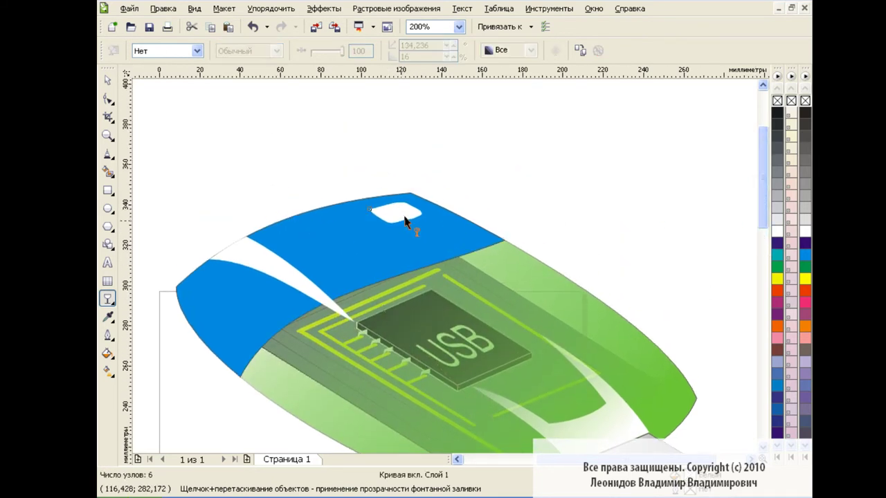
{"action": "left_click_drag", "start_coordinate": [400, 223], "coordinate": [326, 155]}
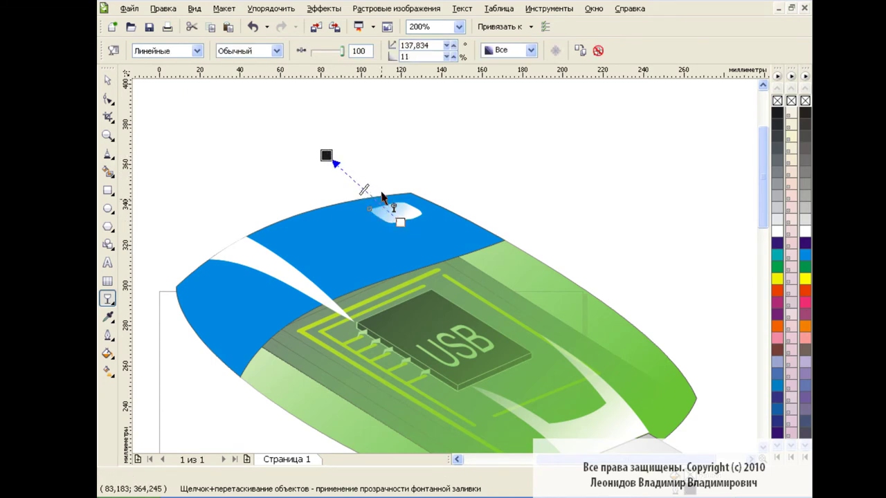
{"action": "left_click_drag", "start_coordinate": [401, 220], "coordinate": [408, 219]}
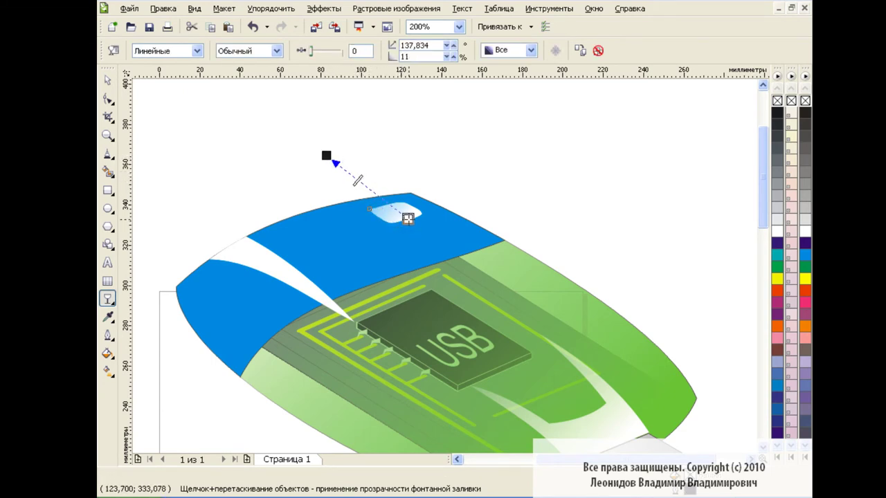
{"action": "left_click_drag", "start_coordinate": [326, 155], "coordinate": [333, 149]}
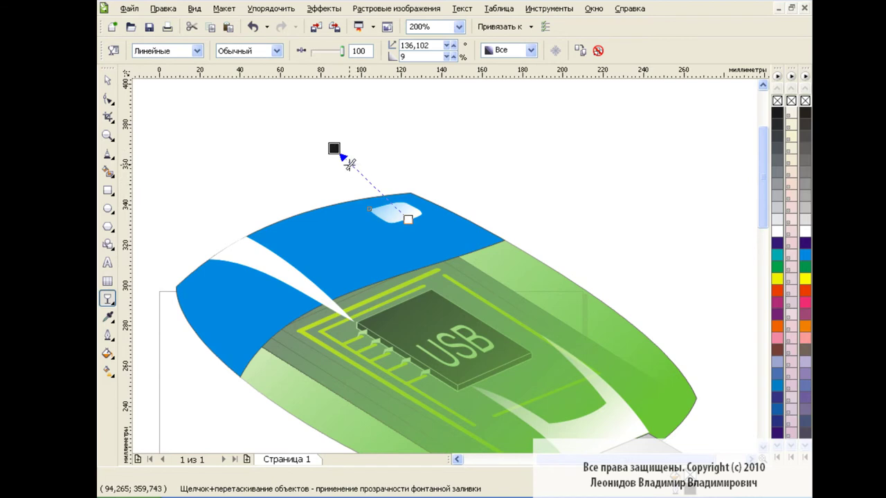
{"action": "left_click_drag", "start_coordinate": [347, 322], "coordinate": [166, 167]}
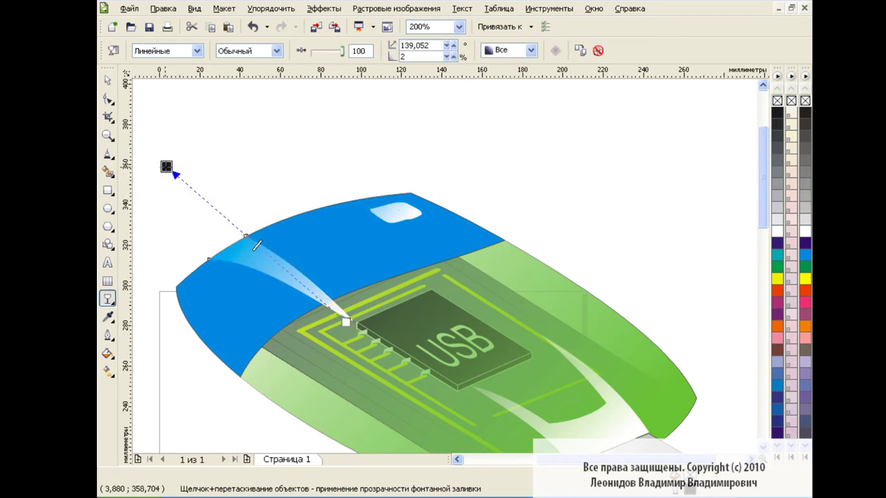
{"action": "left_click_drag", "start_coordinate": [257, 245], "coordinate": [207, 200]}
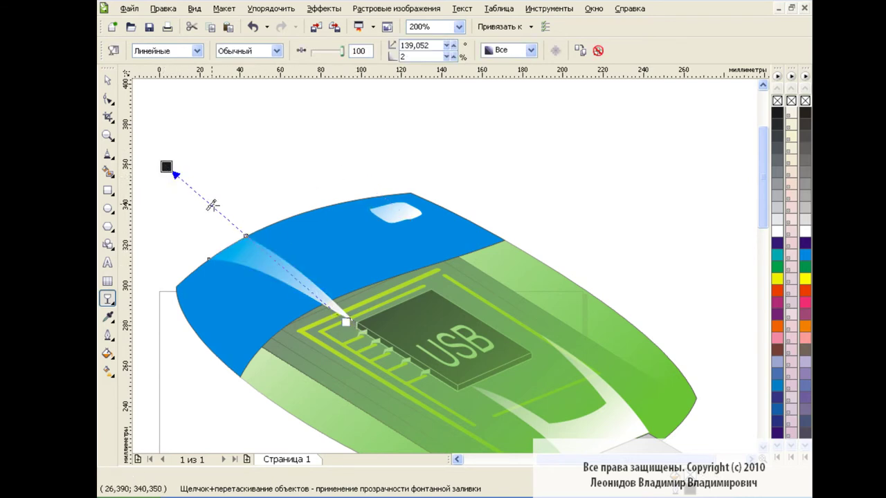
Apply and adjust a linear transparency on the blue cap so the connector shows through
{"action": "left_click", "coordinate": [364, 274]}
{"action": "left_click_drag", "start_coordinate": [380, 282], "coordinate": [242, 155]}
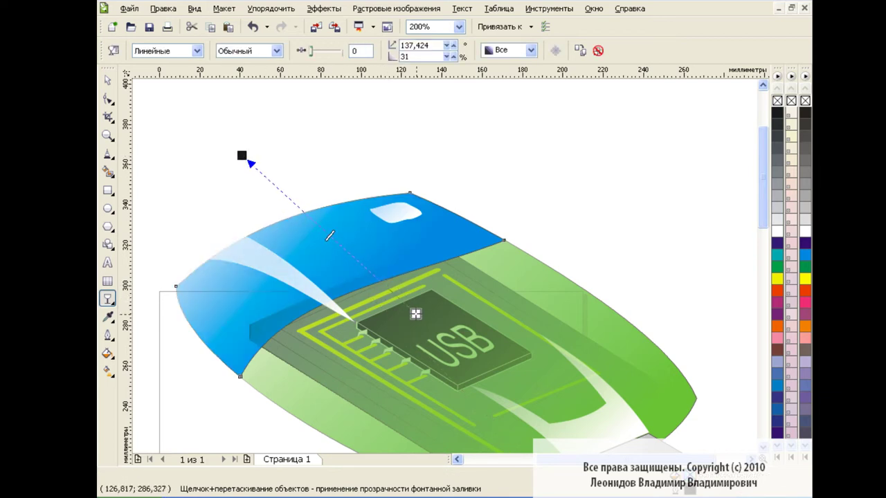
{"action": "left_click_drag", "start_coordinate": [379, 282], "coordinate": [421, 315]}
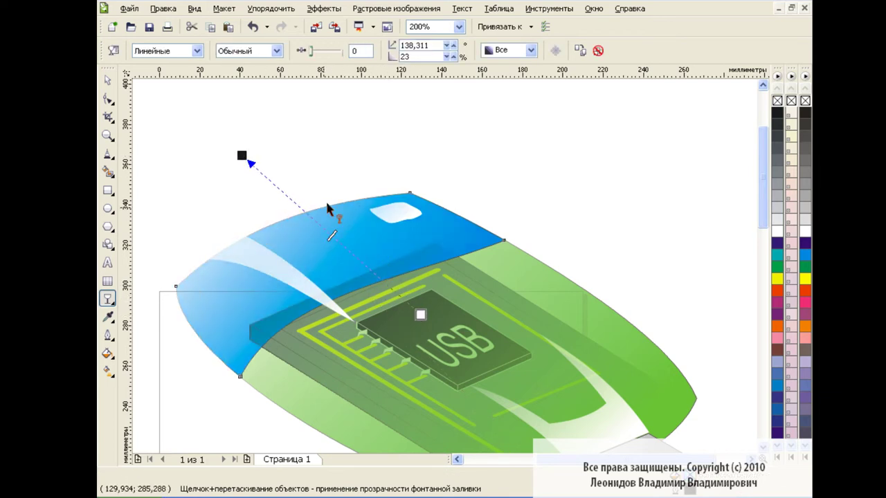
{"action": "key", "text": "ctrl+z"}
{"action": "left_click_drag", "start_coordinate": [420, 315], "coordinate": [301, 157]}
{"action": "left_click_drag", "start_coordinate": [242, 155], "coordinate": [392, 285]}
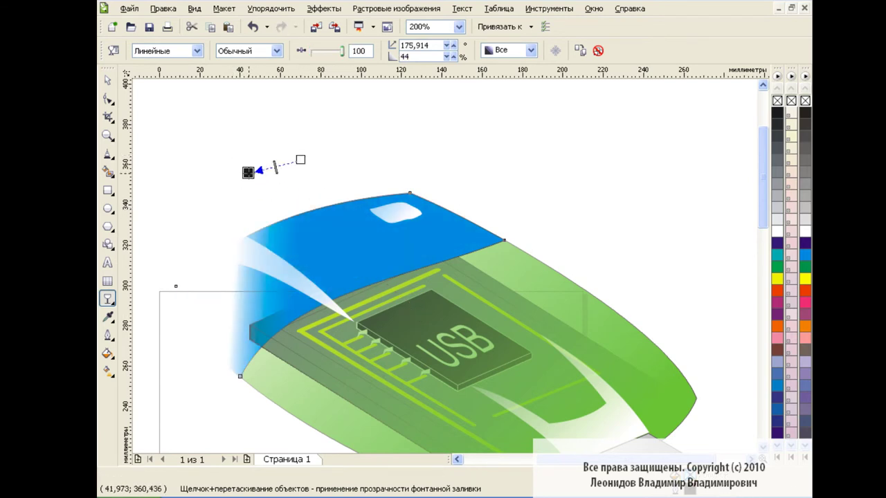
{"action": "left_click_drag", "start_coordinate": [300, 160], "coordinate": [245, 163]}
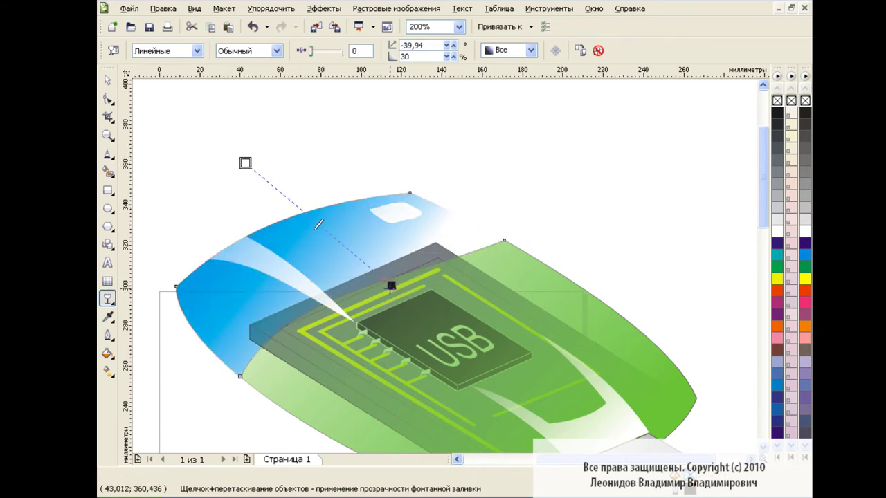
{"action": "left_click_drag", "start_coordinate": [391, 285], "coordinate": [435, 328]}
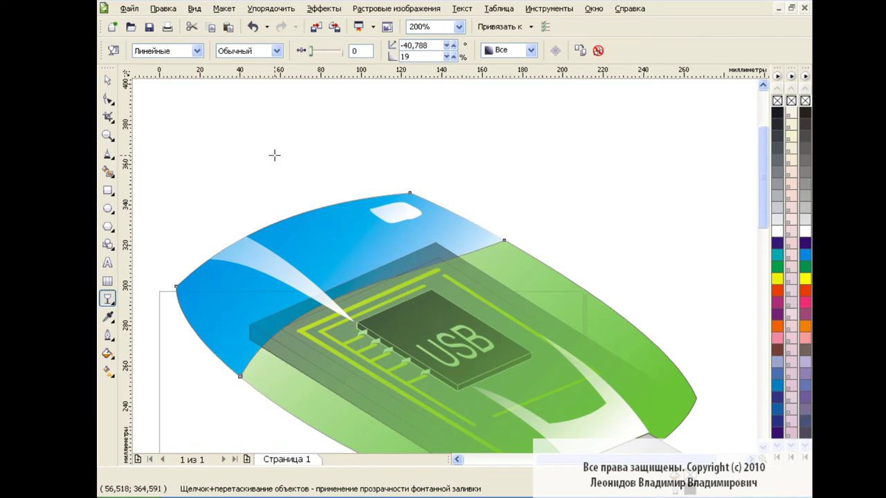
{"action": "left_click_drag", "start_coordinate": [274, 155], "coordinate": [274, 155]}
{"action": "left_click", "coordinate": [107, 80]}
View the drawing at 100% and nudge the USB connector slightly down-right
{"action": "left_click", "coordinate": [591, 201]}
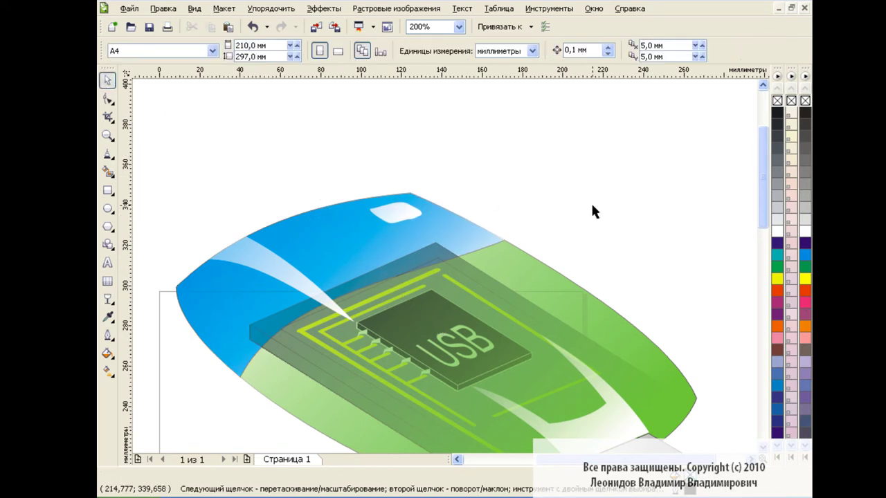
{"action": "left_click", "coordinate": [454, 227]}
{"action": "key", "text": "Tab"}
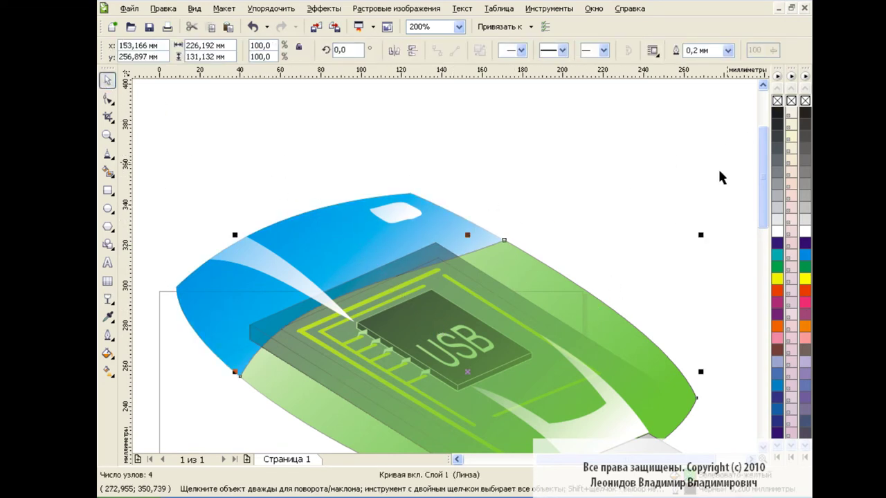
{"action": "left_click", "coordinate": [459, 26]}
{"action": "left_click", "coordinate": [442, 119]}
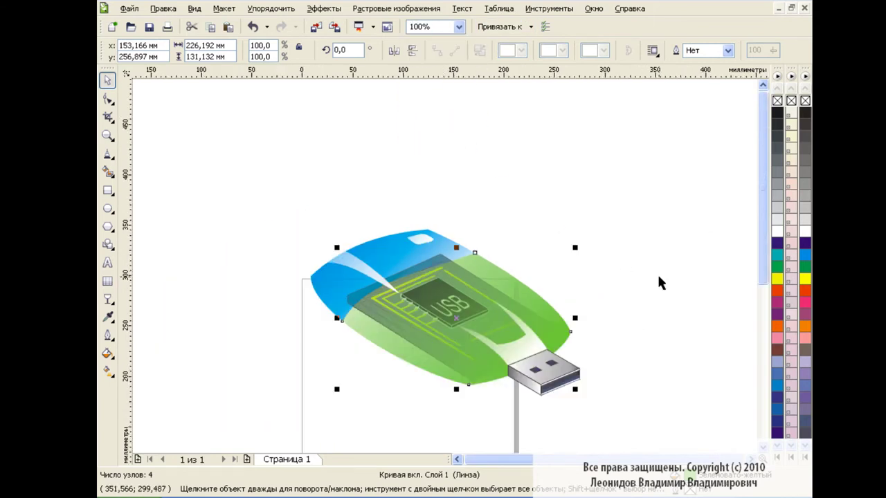
{"action": "left_click", "coordinate": [657, 272]}
{"action": "left_click_drag", "start_coordinate": [281, 213], "coordinate": [614, 436]}
{"action": "scroll", "coordinate": [765, 246], "scroll_direction": "down", "scroll_amount": 3}
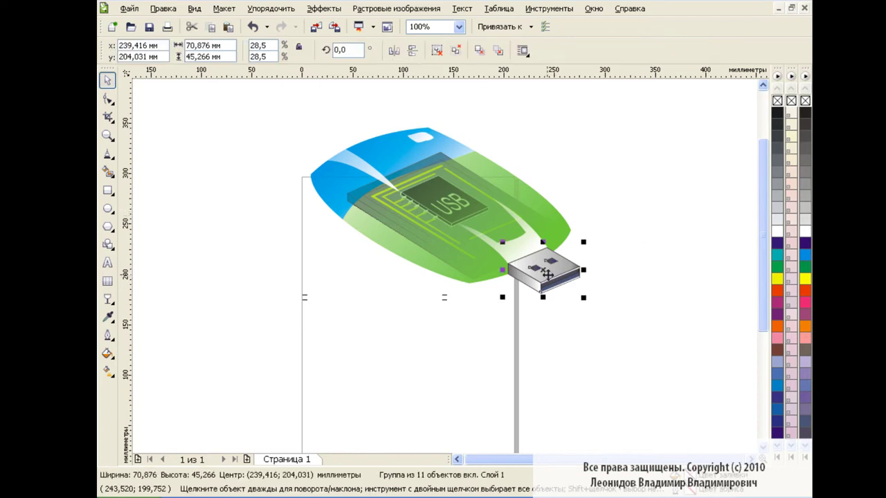
{"action": "left_click_drag", "start_coordinate": [544, 272], "coordinate": [564, 291]}
Scale the six body objects to 82.9% and attach the connector to the body's narrow end
{"action": "left_click_drag", "start_coordinate": [288, 119], "coordinate": [574, 280]}
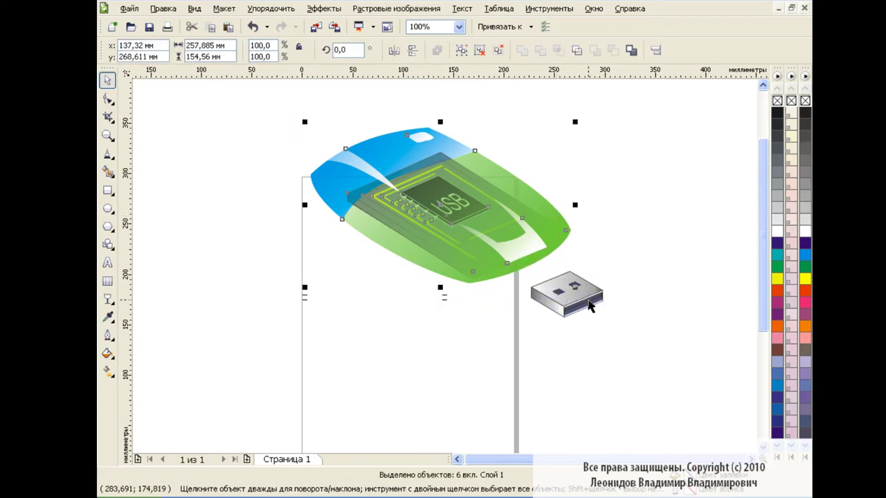
{"action": "left_click_drag", "start_coordinate": [575, 122], "coordinate": [530, 147]}
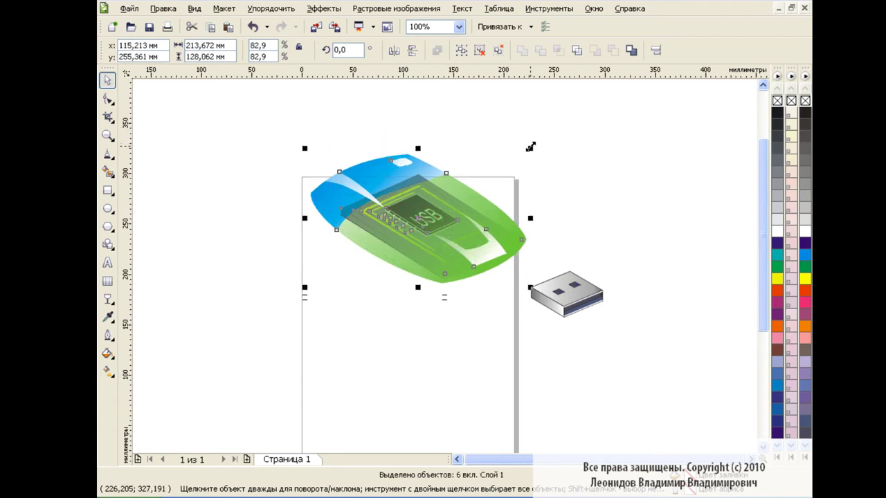
{"action": "left_click", "coordinate": [599, 252]}
{"action": "left_click_drag", "start_coordinate": [567, 296], "coordinate": [509, 277]}
{"action": "left_click", "coordinate": [588, 280]}
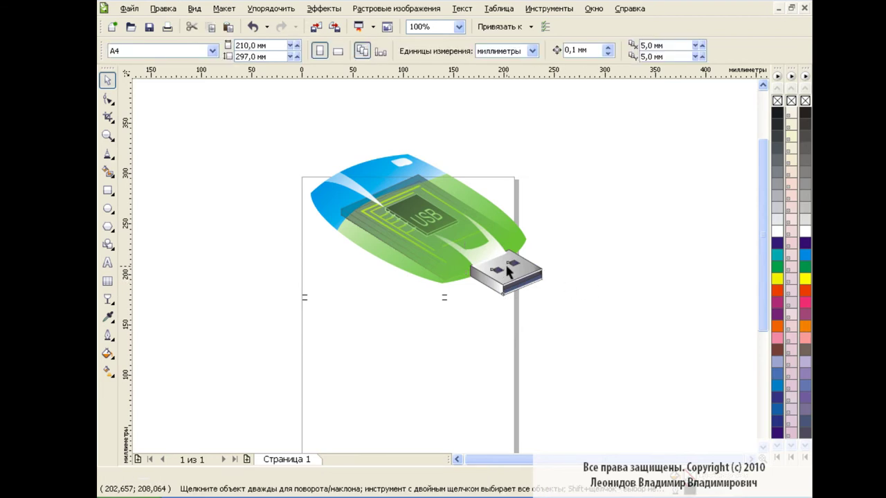
{"action": "left_click", "coordinate": [504, 269]}
{"action": "left_click", "coordinate": [598, 256]}
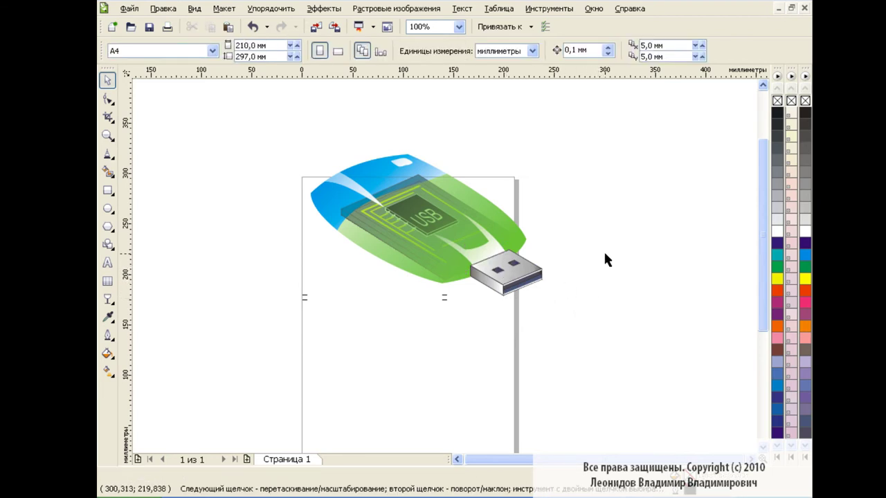
{"action": "left_click_drag", "start_coordinate": [273, 142], "coordinate": [595, 324]}
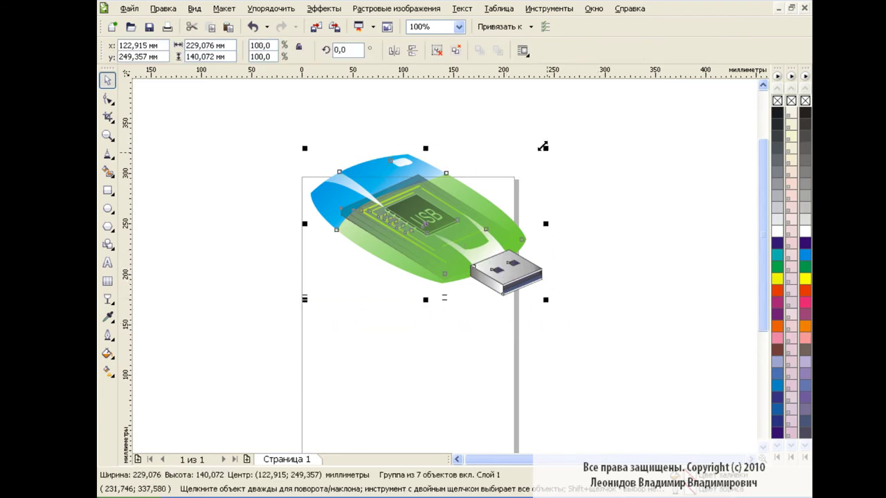
{"action": "left_click", "coordinate": [590, 242]}
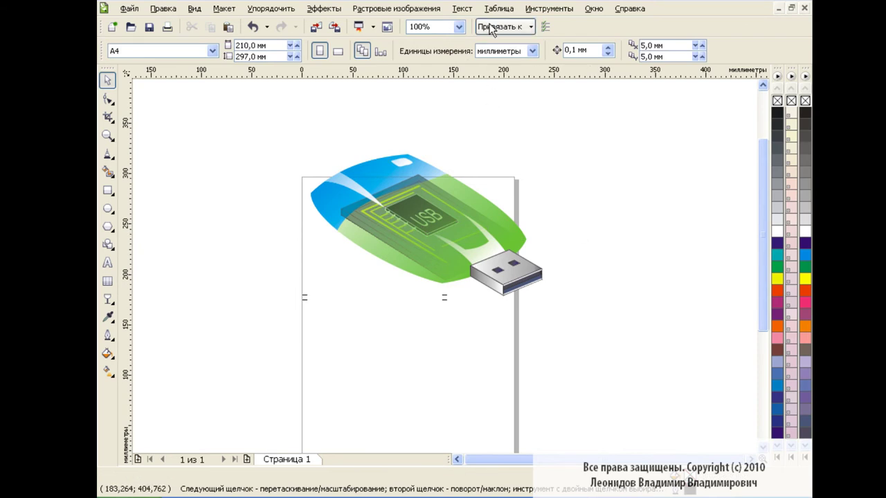
{"action": "left_click", "coordinate": [459, 26]}
At 200% zoom, drag the highlight's lower nodes so they meet the connector's top edge
{"action": "left_click", "coordinate": [438, 119]}
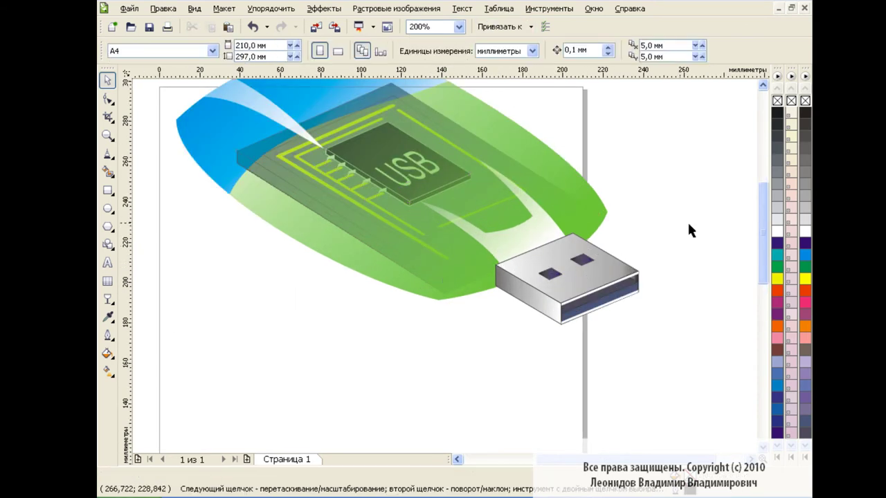
{"action": "left_click", "coordinate": [540, 226]}
{"action": "left_click", "coordinate": [524, 224], "text": "ctrl"}
{"action": "left_click", "coordinate": [107, 99]}
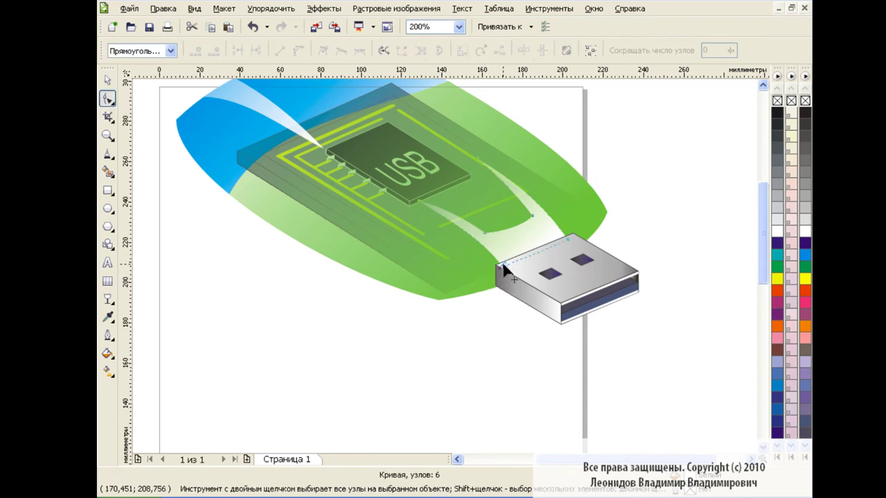
{"action": "left_click_drag", "start_coordinate": [486, 265], "coordinate": [495, 265]}
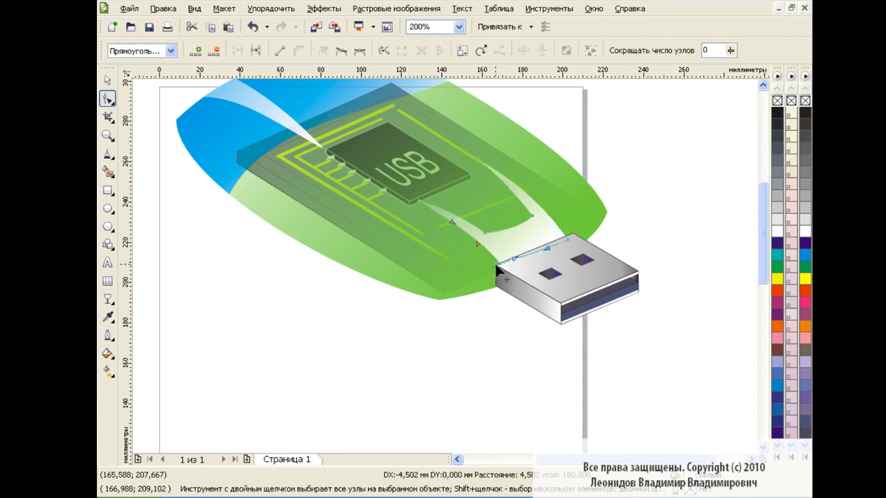
{"action": "left_click", "coordinate": [573, 236]}
{"action": "left_click", "coordinate": [655, 214]}
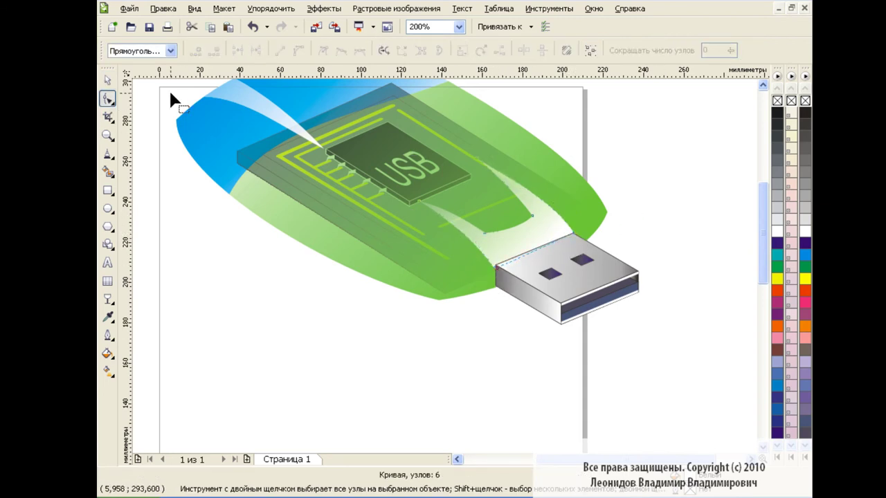
{"action": "left_click", "coordinate": [487, 236]}
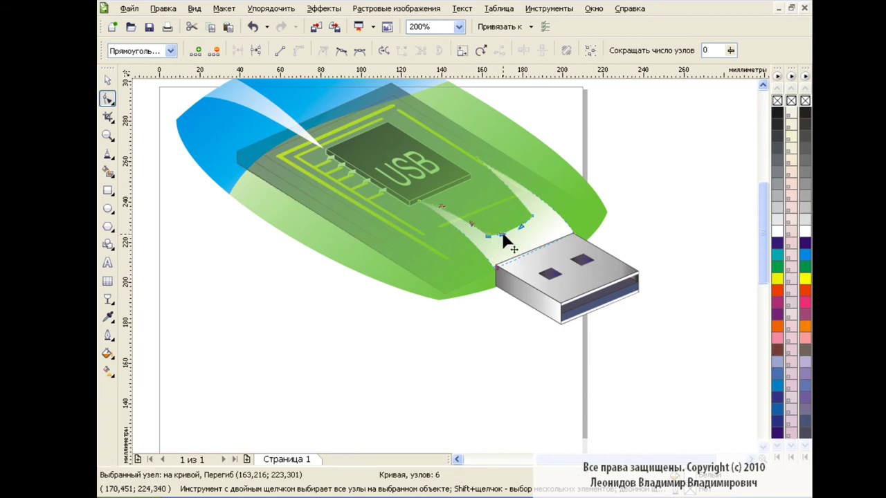
{"action": "left_click_drag", "start_coordinate": [487, 238], "coordinate": [533, 217]}
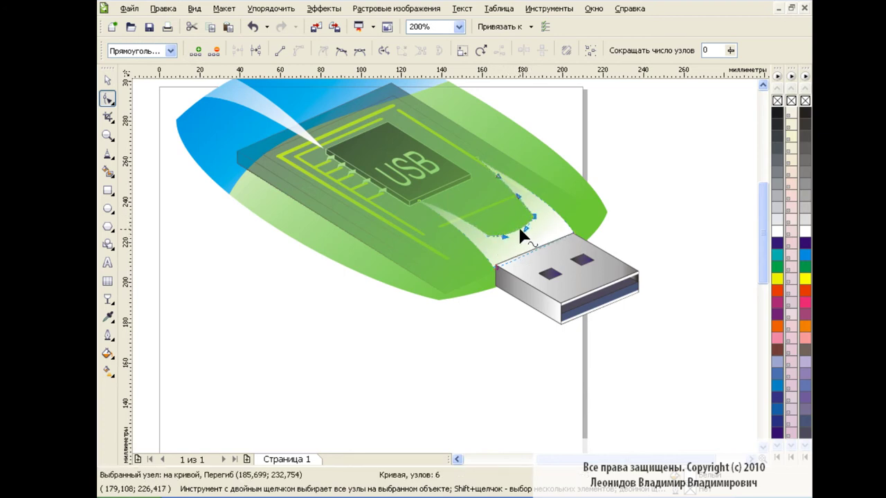
At 100% zoom, shrink the body to 73.1% and reattach the connector at its end
{"action": "key", "text": "space"}
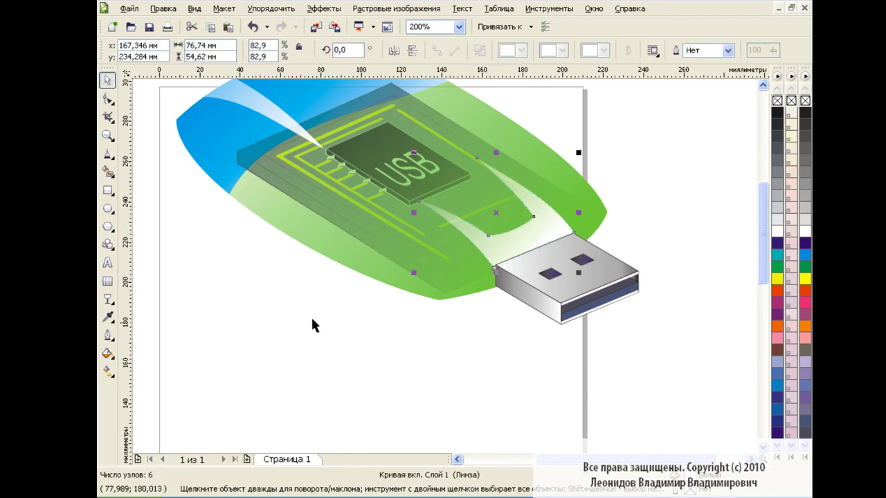
{"action": "left_click", "coordinate": [312, 325]}
{"action": "left_click", "coordinate": [459, 26]}
{"action": "left_click", "coordinate": [422, 109]}
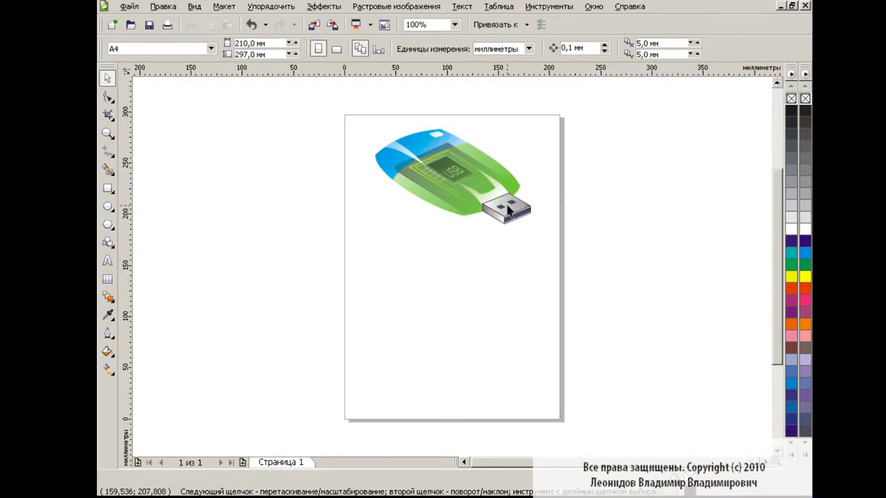
{"action": "left_click_drag", "start_coordinate": [509, 211], "coordinate": [547, 231]}
{"action": "mouse_move", "coordinate": [354, 110]}
{"action": "left_mouse_down"}
{"action": "mouse_move", "coordinate": [524, 218]}
{"action": "mouse_move", "coordinate": [502, 199]}
{"action": "left_mouse_up"}
{"action": "left_click_drag", "start_coordinate": [547, 229], "coordinate": [473, 187]}
{"action": "left_click", "coordinate": [533, 191]}
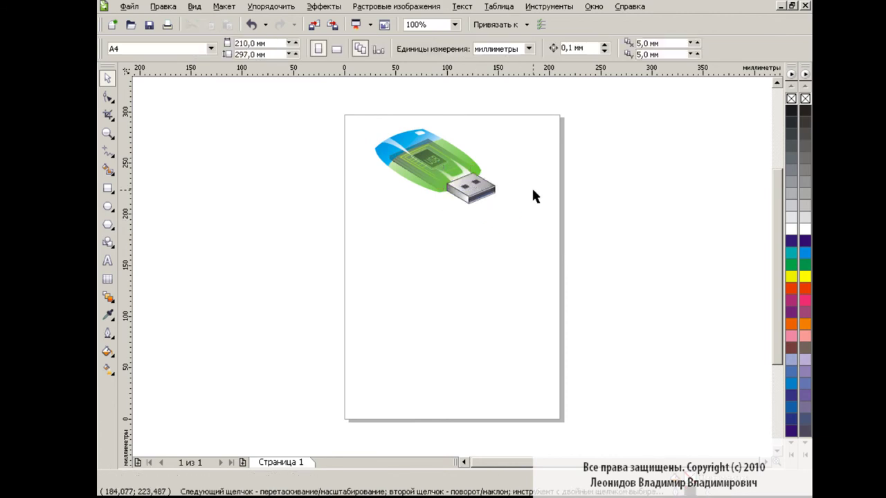
Enlarge the whole flash drive to 197% and nudge the connector into place
{"action": "left_click_drag", "start_coordinate": [372, 99], "coordinate": [519, 259]}
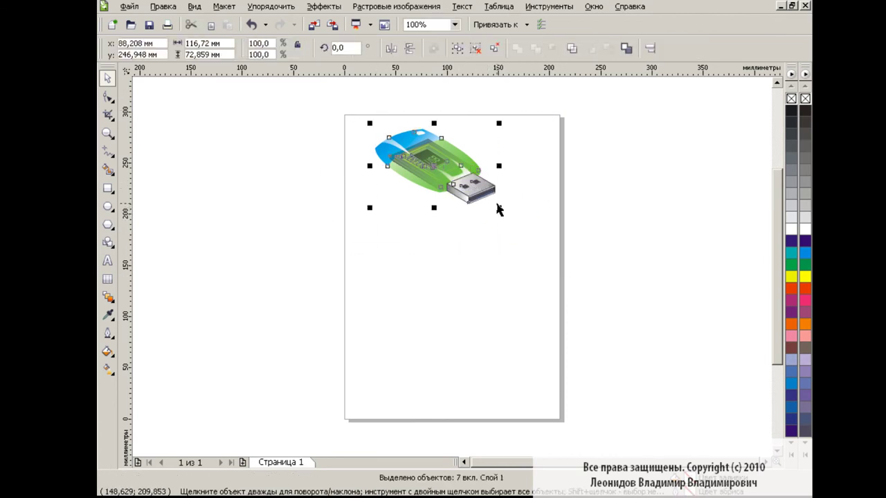
{"action": "left_click_drag", "start_coordinate": [497, 205], "coordinate": [642, 342]}
{"action": "left_click_drag", "start_coordinate": [666, 279], "coordinate": [672, 273]}
{"action": "left_click", "coordinate": [623, 356]}
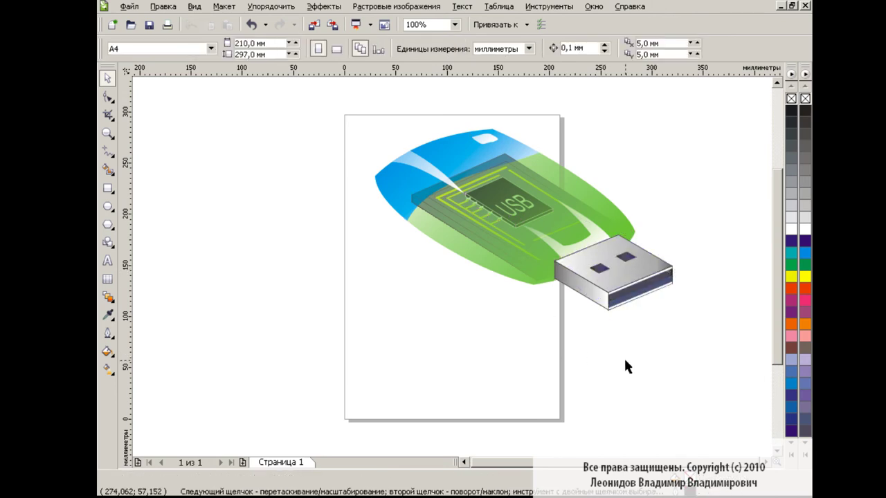
At 200% zoom, adjust the highlight's nodes at the connector corner and its upper right end
{"action": "left_click", "coordinate": [455, 24]}
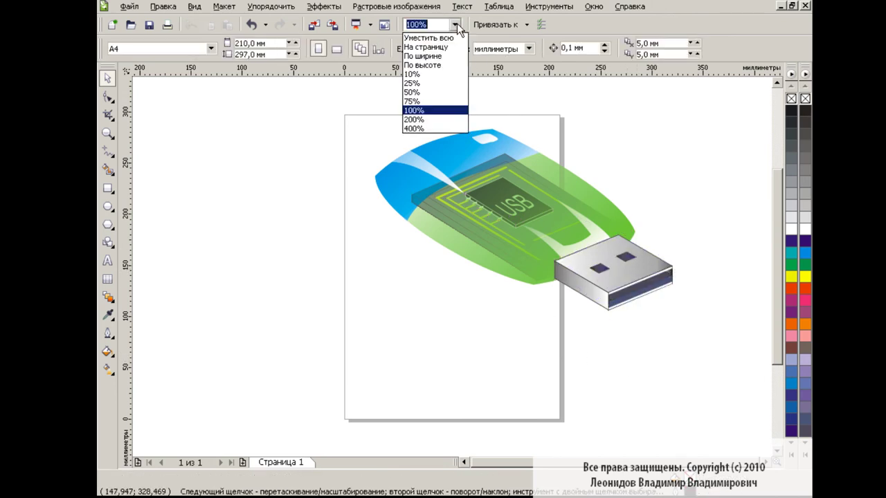
{"action": "left_click", "coordinate": [425, 109]}
{"action": "scroll", "coordinate": [499, 174], "scroll_direction": "right", "scroll_amount": 3}
{"action": "left_click", "coordinate": [109, 98]}
{"action": "left_click", "coordinate": [472, 224]}
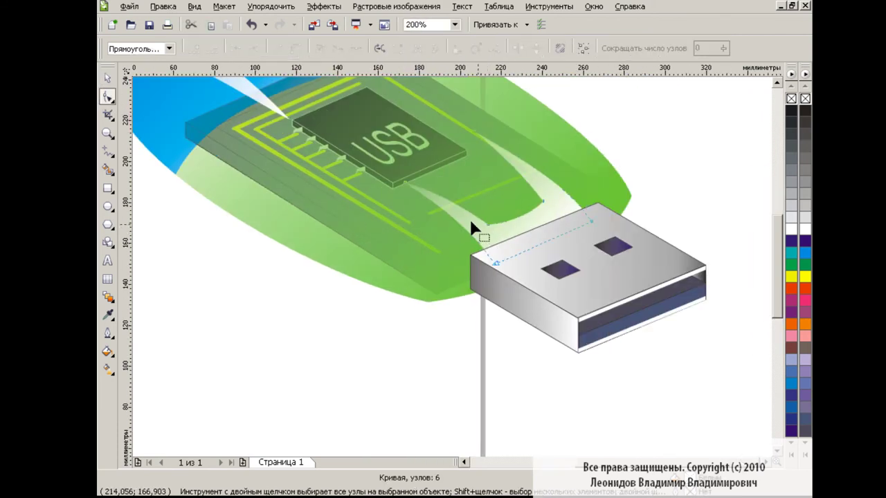
{"action": "left_click", "coordinate": [403, 184]}
{"action": "left_click_drag", "start_coordinate": [450, 264], "coordinate": [472, 256]}
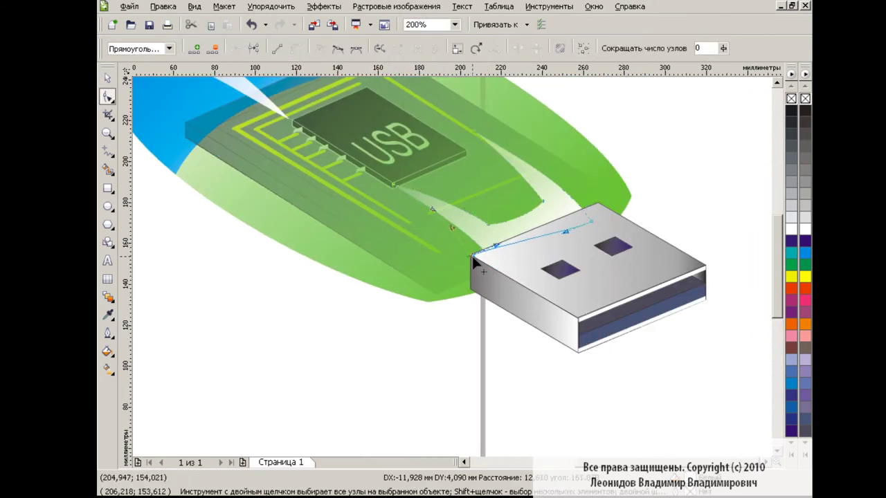
{"action": "left_click", "coordinate": [530, 168]}
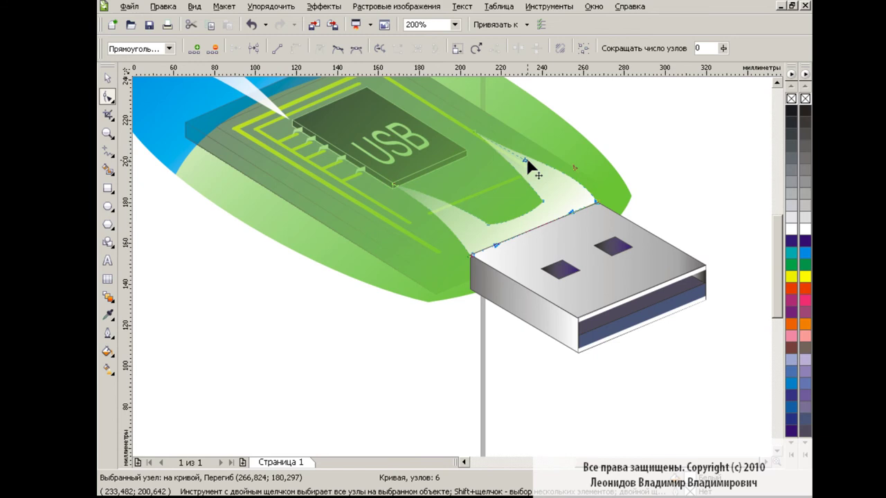
{"action": "left_click", "coordinate": [486, 123]}
{"action": "left_click_drag", "start_coordinate": [531, 193], "coordinate": [529, 169]}
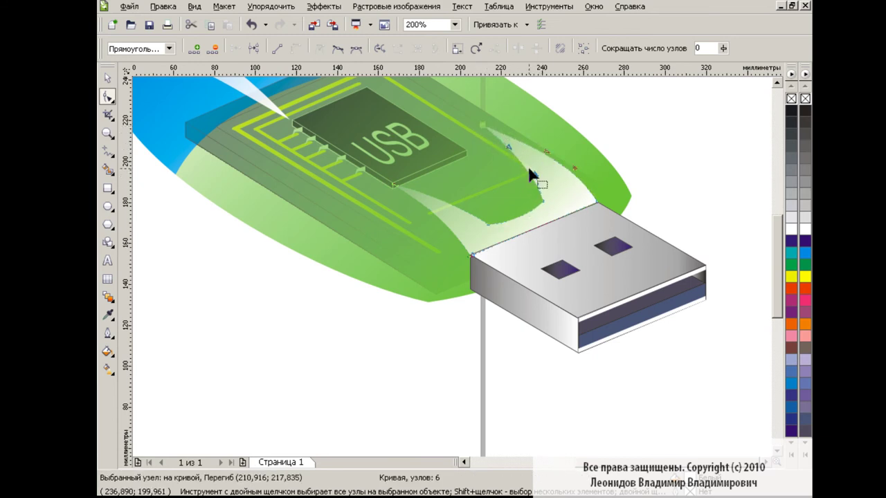
Bow the highlight's lower edge down toward the connector and fine-tune its curve
{"action": "mouse_move", "coordinate": [398, 187]}
{"action": "left_mouse_down"}
{"action": "mouse_move", "coordinate": [490, 227]}
{"action": "mouse_move", "coordinate": [495, 222]}
{"action": "left_mouse_up"}
{"action": "left_click", "coordinate": [386, 178]}
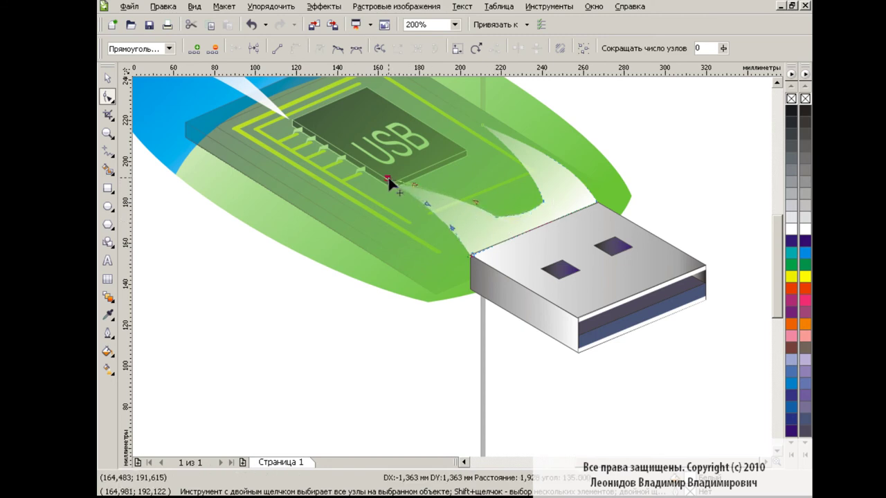
{"action": "left_click_drag", "start_coordinate": [468, 227], "coordinate": [469, 234]}
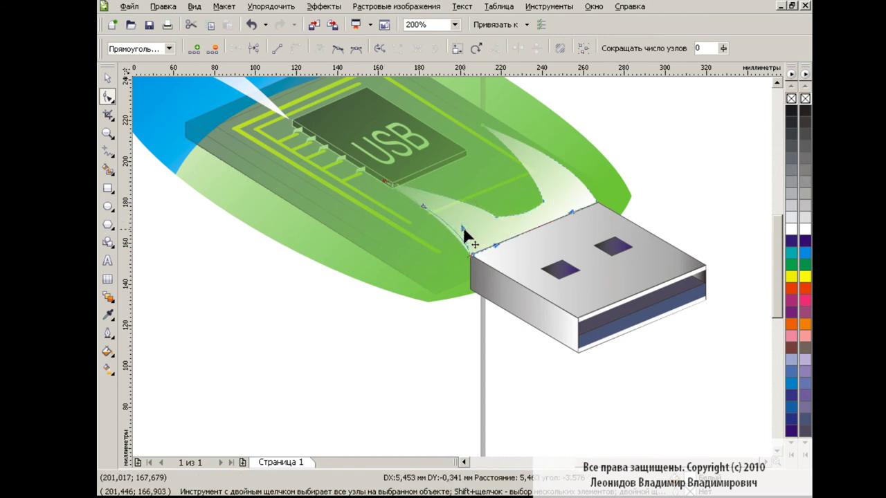
{"action": "left_click_drag", "start_coordinate": [554, 206], "coordinate": [539, 174]}
{"action": "left_click", "coordinate": [498, 218]}
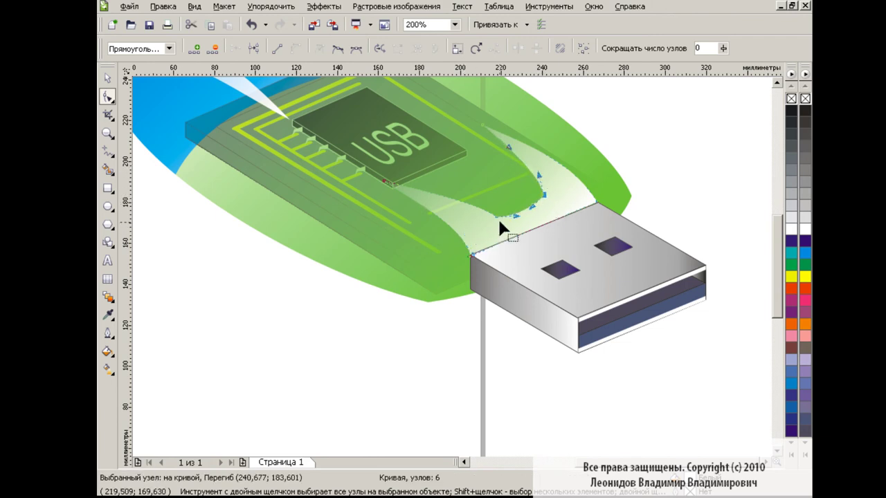
{"action": "left_click_drag", "start_coordinate": [411, 194], "coordinate": [409, 184]}
{"action": "mouse_move", "coordinate": [478, 213]}
{"action": "left_mouse_down"}
{"action": "mouse_move", "coordinate": [522, 216]}
{"action": "mouse_move", "coordinate": [548, 198]}
{"action": "left_mouse_up"}
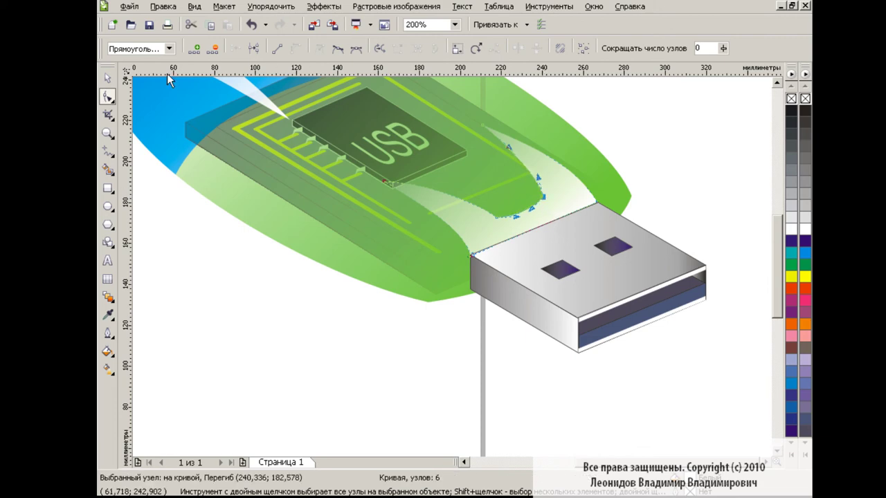
{"action": "left_click", "coordinate": [107, 77]}
{"action": "left_click", "coordinate": [309, 293]}
{"action": "left_click", "coordinate": [455, 24]}
Shrink the grouped USB drawing to about 59% of its size, then deselect it
{"action": "left_click", "coordinate": [415, 103]}
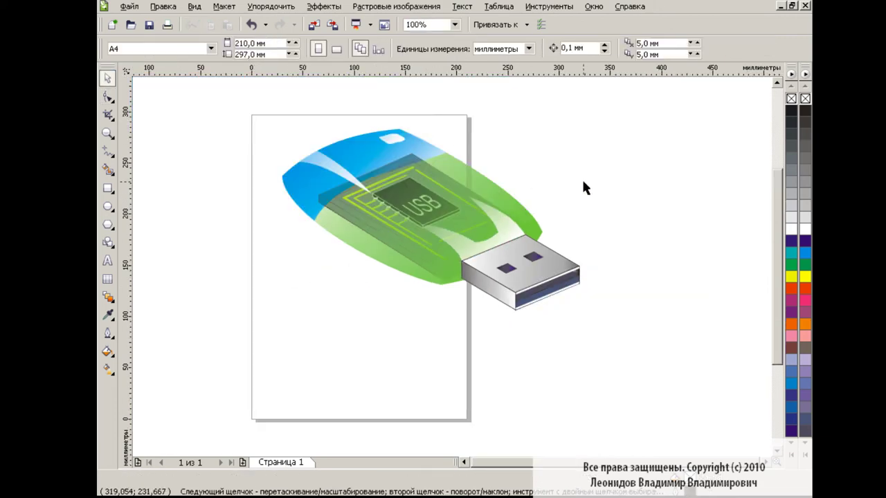
{"action": "mouse_move", "coordinate": [257, 132]}
{"action": "left_mouse_down"}
{"action": "mouse_move", "coordinate": [603, 326]}
{"action": "mouse_move", "coordinate": [461, 238]}
{"action": "left_mouse_up"}
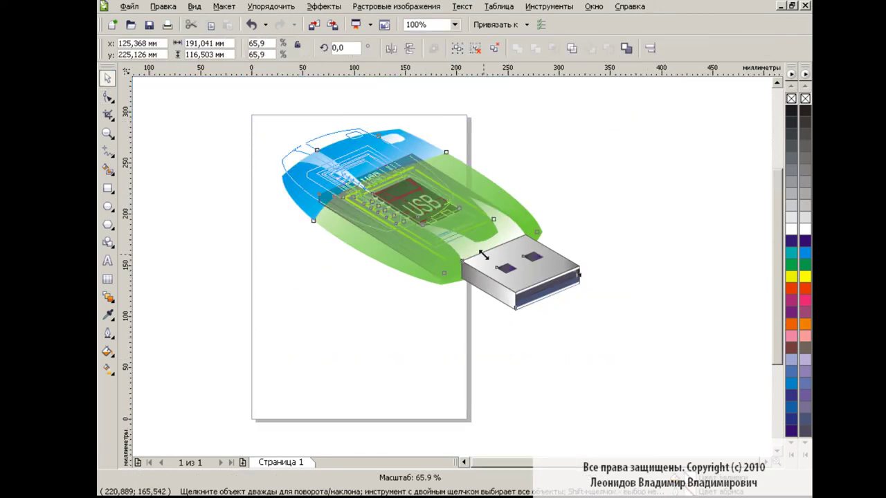
{"action": "left_click", "coordinate": [463, 462]}
{"action": "left_click", "coordinate": [464, 463]}
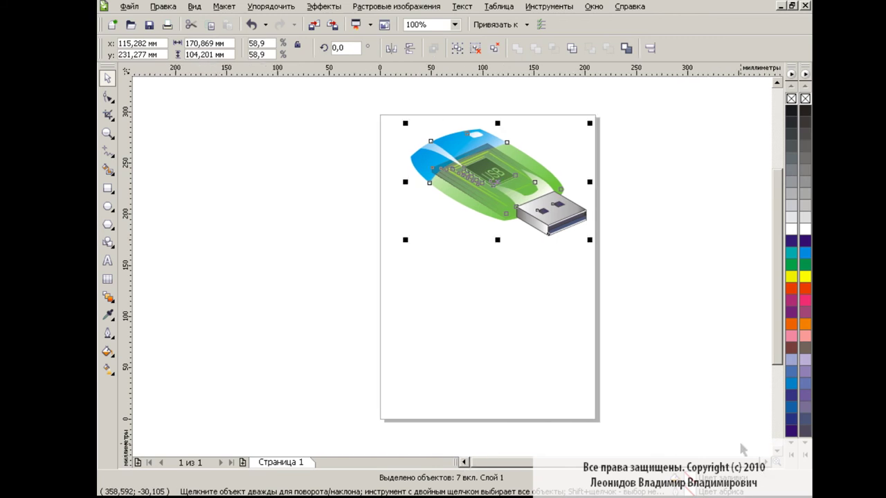
{"action": "left_click", "coordinate": [554, 301]}
At 400% zoom, round the blue cap's left end by adjusting its left node and handles
{"action": "left_click", "coordinate": [455, 24]}
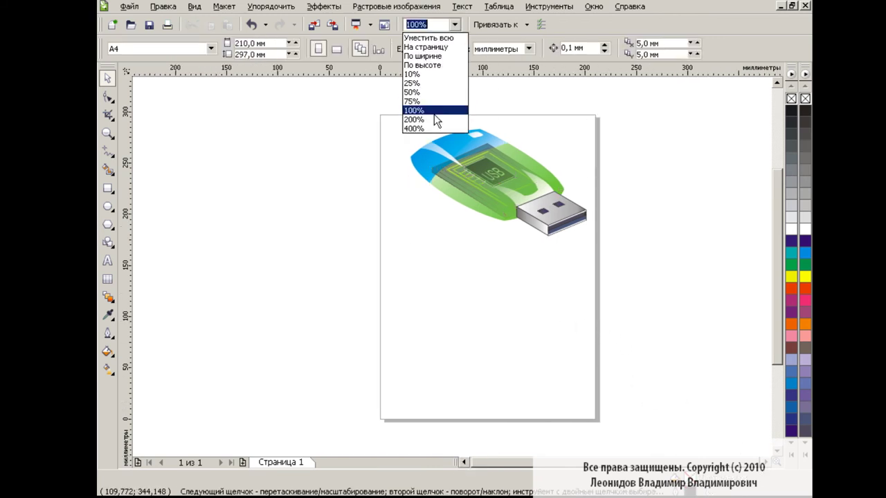
{"action": "left_click", "coordinate": [434, 119]}
{"action": "left_click_drag", "start_coordinate": [775, 262], "coordinate": [775, 211]}
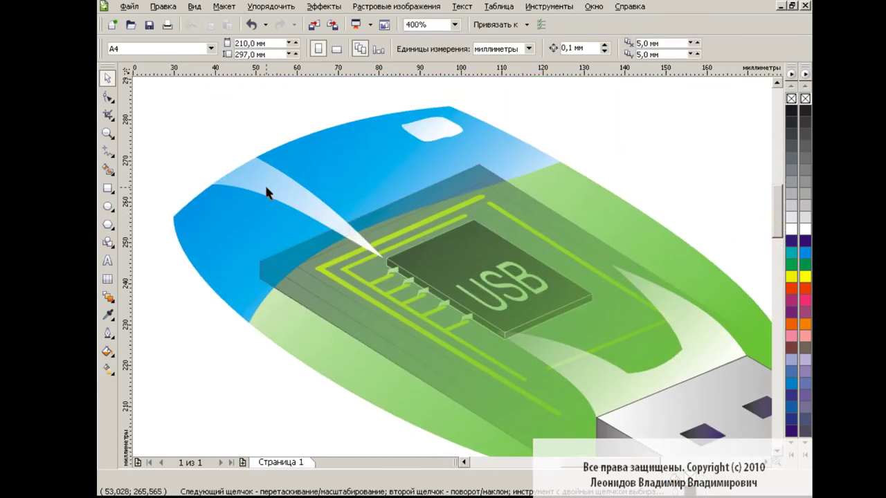
{"action": "left_click", "coordinate": [265, 191]}
{"action": "key", "text": "F10"}
{"action": "left_click", "coordinate": [174, 219]}
{"action": "left_click_drag", "start_coordinate": [174, 219], "coordinate": [176, 226]}
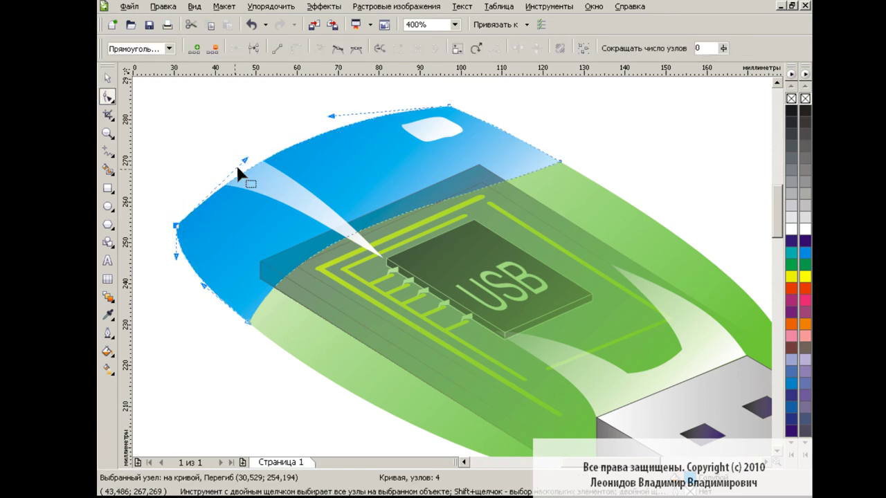
{"action": "left_click_drag", "start_coordinate": [238, 154], "coordinate": [203, 167]}
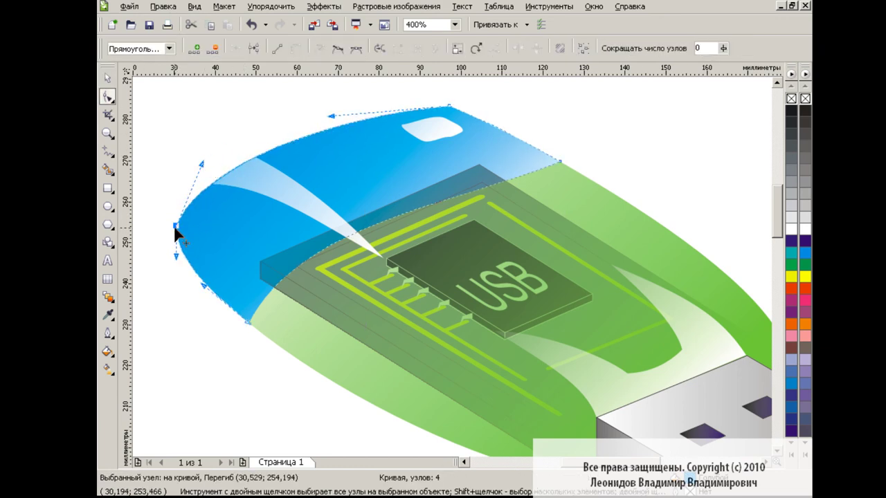
{"action": "left_click_drag", "start_coordinate": [176, 228], "coordinate": [182, 231]}
{"action": "left_click_drag", "start_coordinate": [203, 165], "coordinate": [194, 167]}
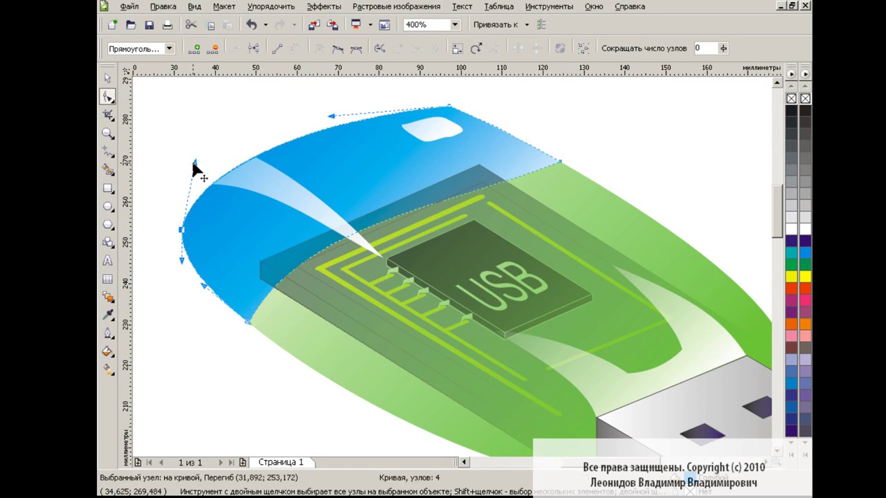
{"action": "left_click_drag", "start_coordinate": [182, 229], "coordinate": [183, 233]}
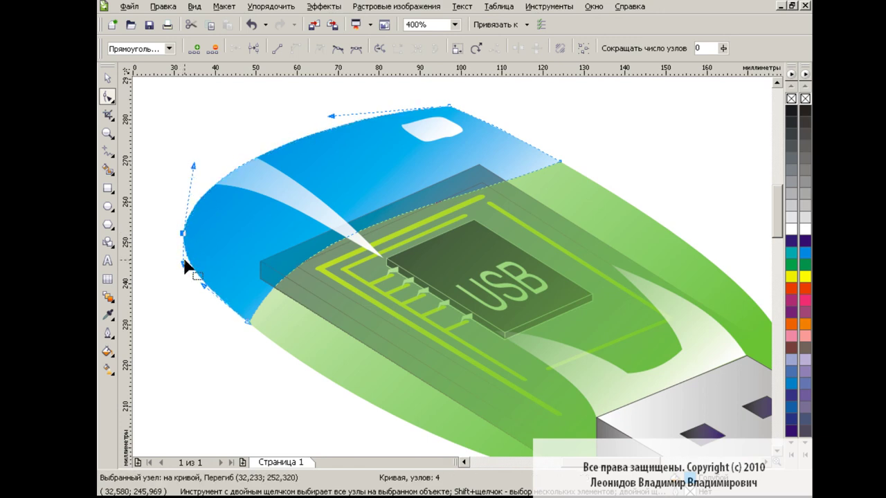
Return to the whole-page view and exit node editing
{"action": "left_click", "coordinate": [455, 24]}
{"action": "left_click", "coordinate": [415, 118]}
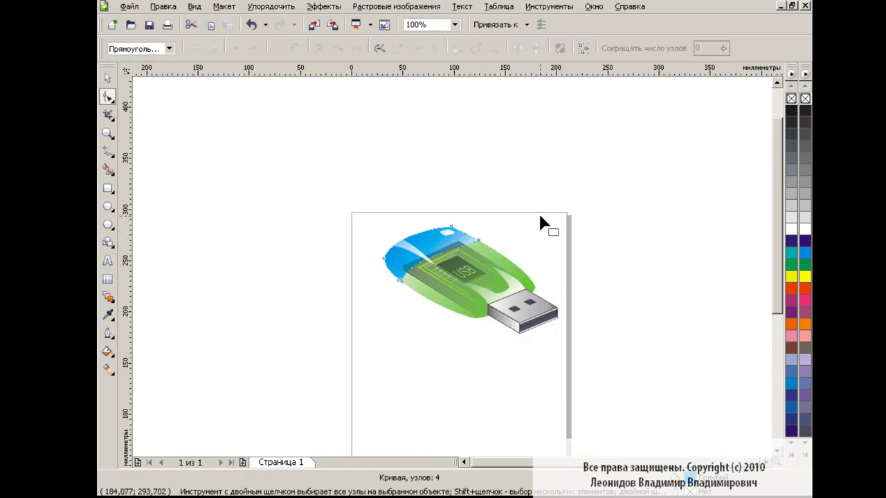
{"action": "key", "text": "space"}
{"action": "left_click", "coordinate": [305, 276]}
At 400% zoom, pull the lens overlay's bottom handle to reshape its lower curve by the connector
{"action": "left_click_drag", "start_coordinate": [784, 197], "coordinate": [772, 255]}
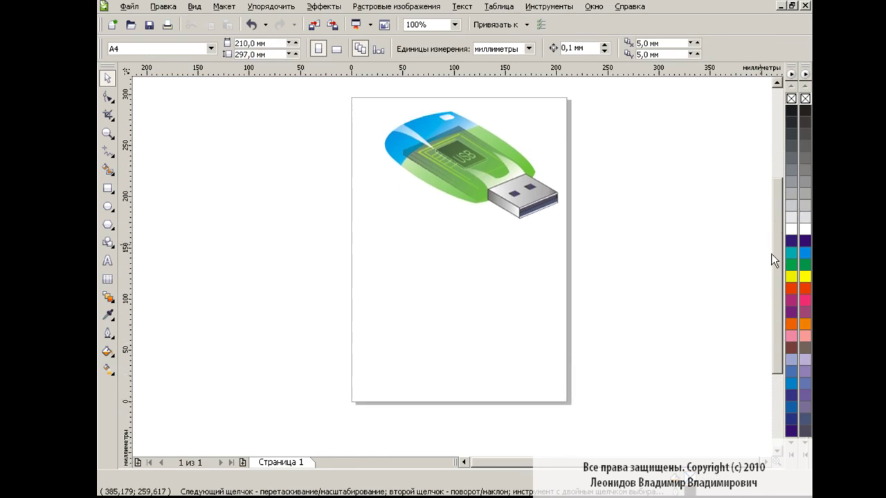
{"action": "left_click", "coordinate": [455, 24]}
{"action": "left_click", "coordinate": [415, 129]}
{"action": "left_click_drag", "start_coordinate": [777, 292], "coordinate": [776, 258]}
{"action": "left_click", "coordinate": [534, 264]}
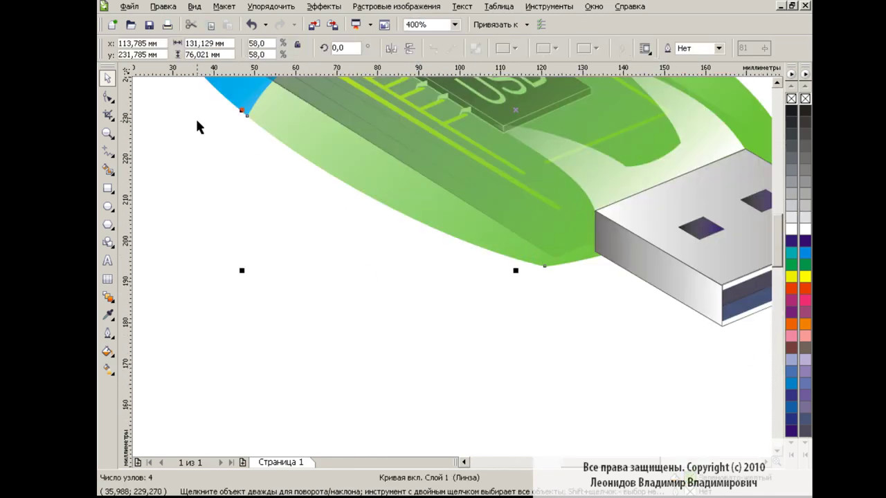
{"action": "left_click", "coordinate": [107, 97]}
{"action": "left_click", "coordinate": [545, 266]}
{"action": "mouse_move", "coordinate": [639, 254]}
{"action": "left_mouse_down"}
{"action": "mouse_move", "coordinate": [564, 270]}
{"action": "mouse_move", "coordinate": [578, 281]}
{"action": "left_mouse_up"}
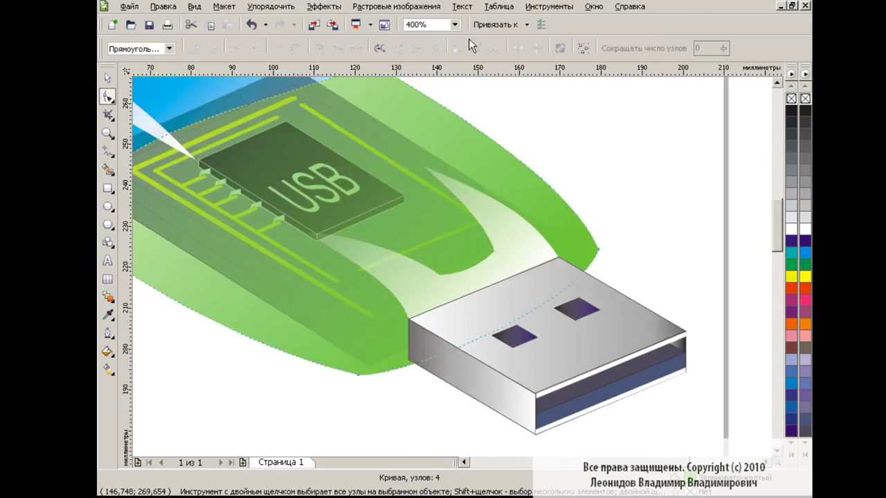
At 100% zoom, select the whole flash-drive group and move it slightly left and down
{"action": "left_click", "coordinate": [454, 24]}
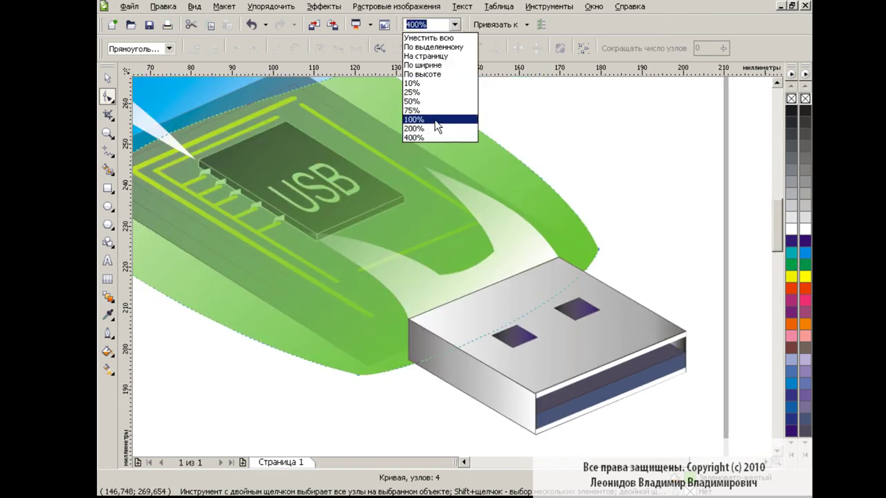
{"action": "left_click", "coordinate": [418, 116]}
{"action": "left_click", "coordinate": [107, 77]}
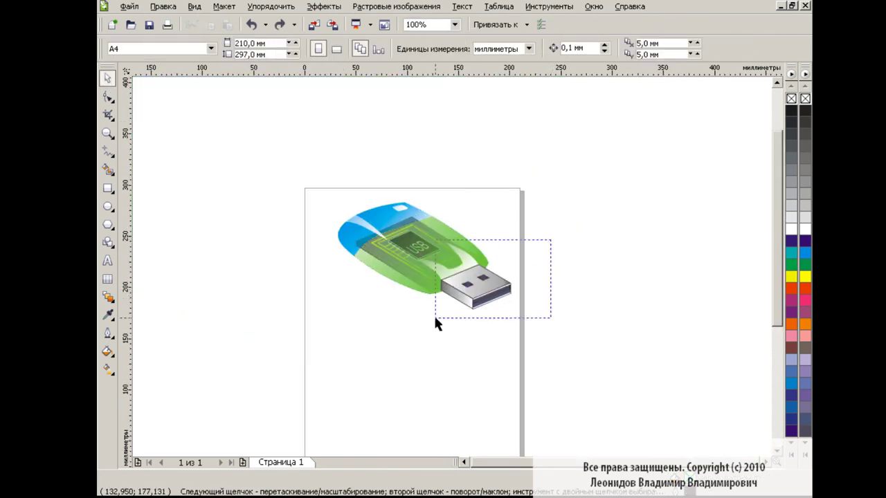
{"action": "left_click_drag", "start_coordinate": [546, 240], "coordinate": [416, 315]}
{"action": "left_click", "coordinate": [628, 214]}
{"action": "left_click_drag", "start_coordinate": [584, 179], "coordinate": [277, 332]}
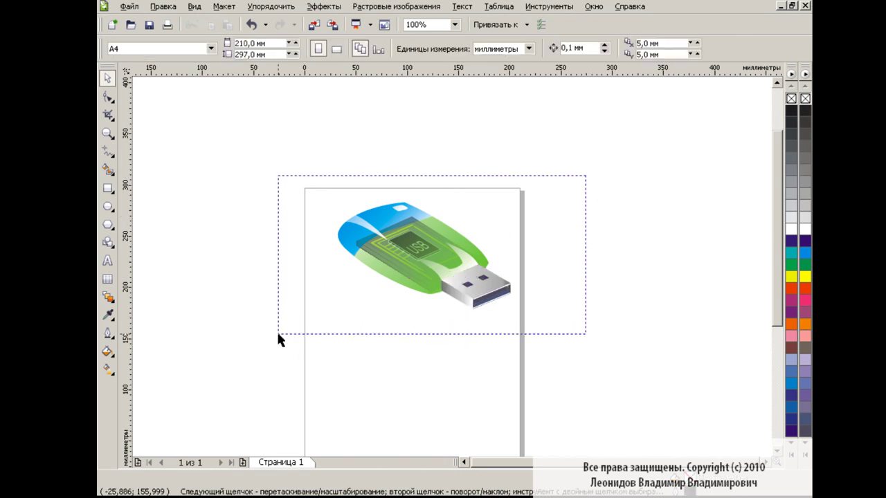
{"action": "left_click_drag", "start_coordinate": [781, 176], "coordinate": [781, 220]}
{"action": "scroll", "coordinate": [670, 241], "scroll_direction": "left", "scroll_amount": 3}
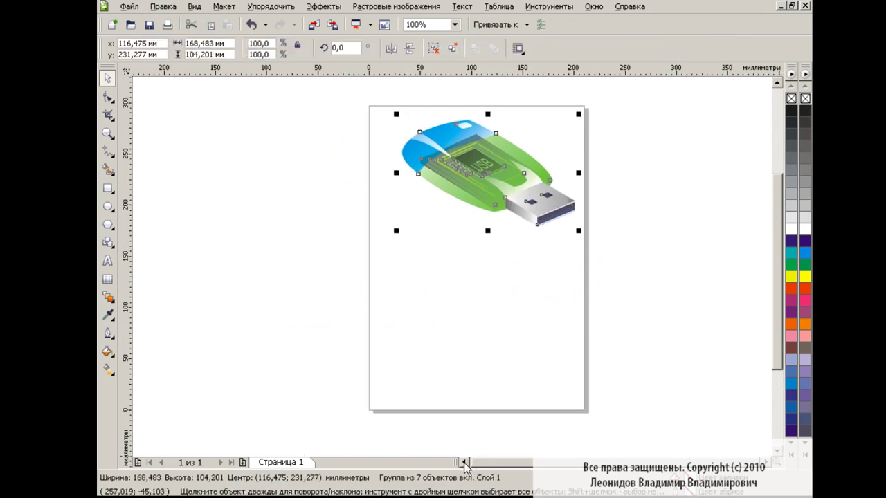
{"action": "left_click", "coordinate": [558, 306]}
{"action": "left_click_drag", "start_coordinate": [485, 173], "coordinate": [450, 197]}
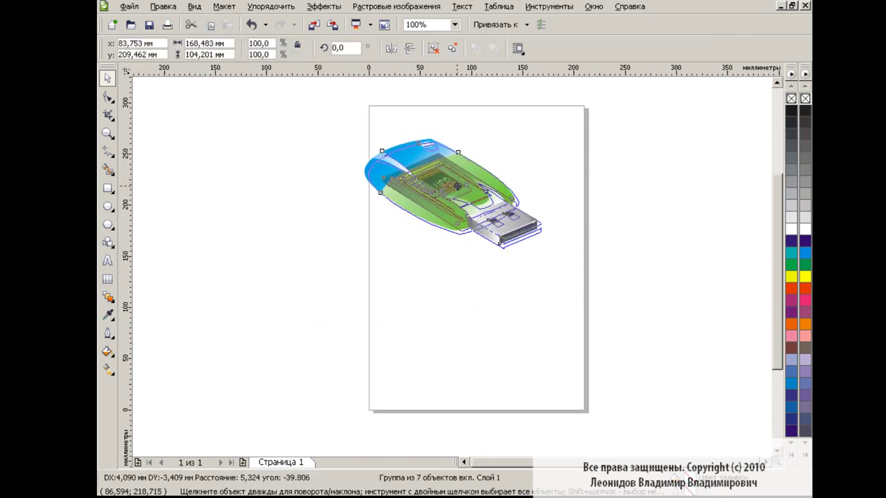